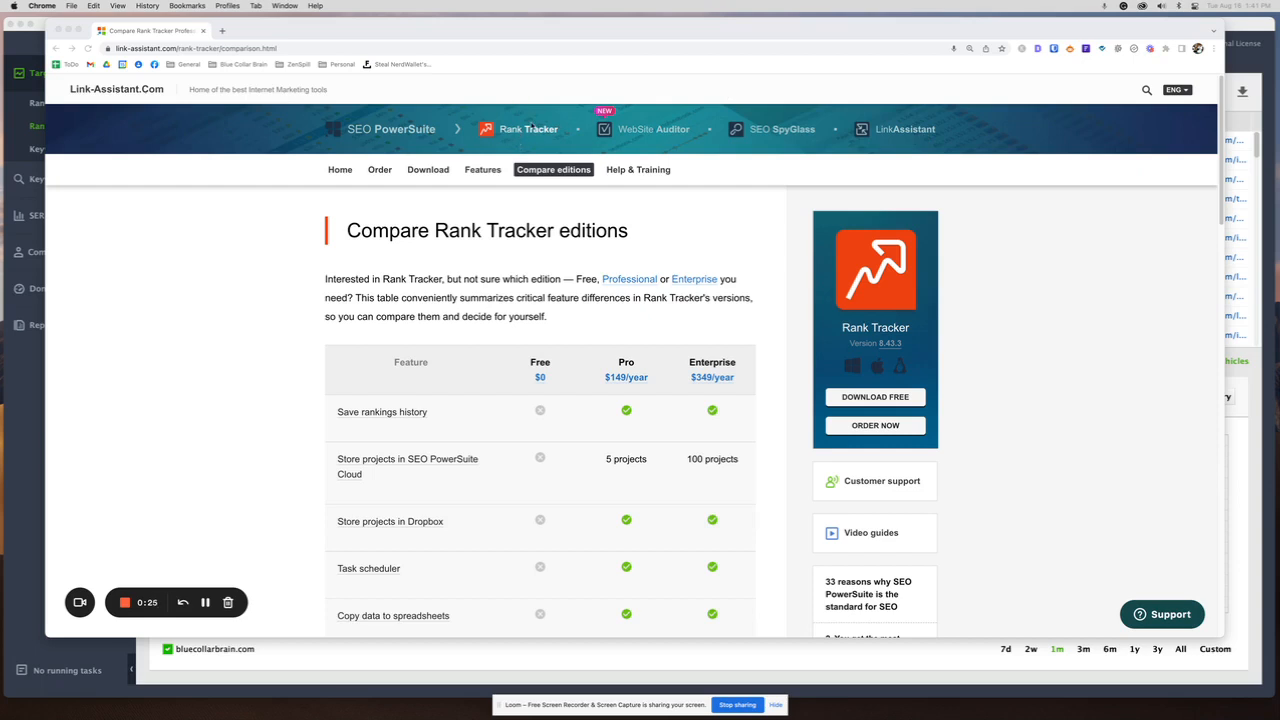
Review the feature comparison of the Rank Tracker editions, and minimize the browser window to switch to the Rank Tracker application.
scroll(619, 256, "down", 2)
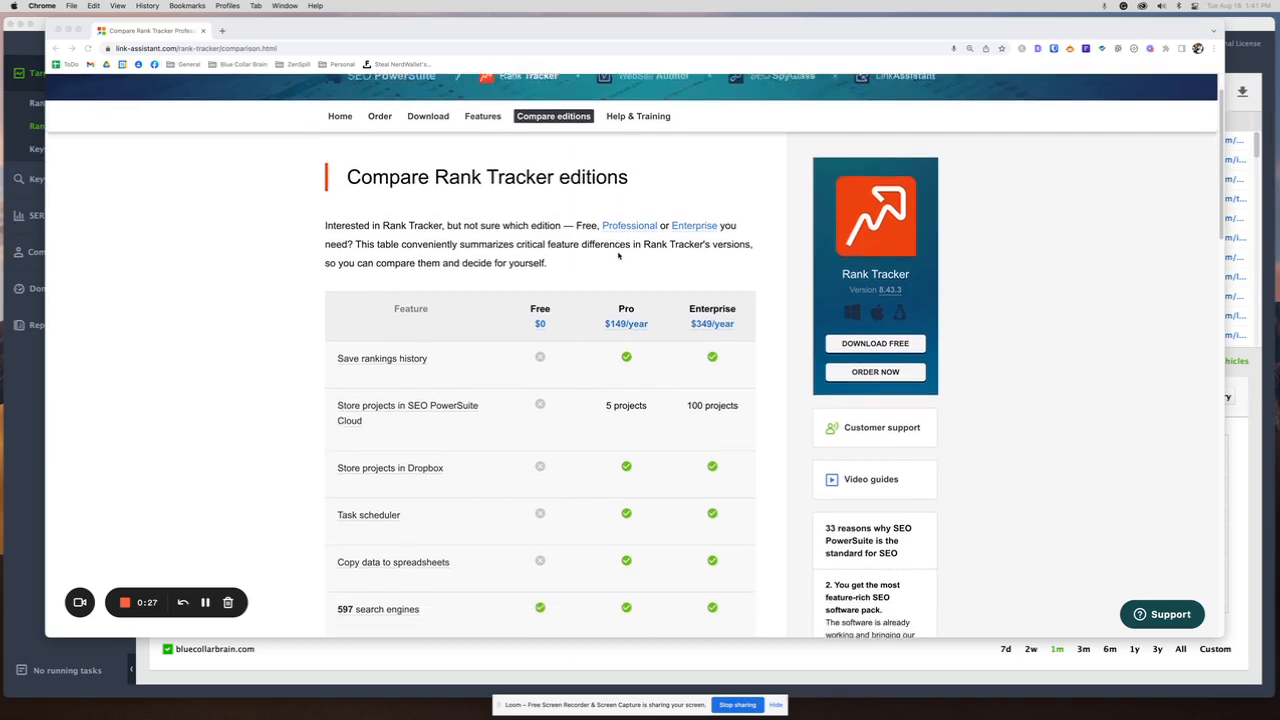
scroll(619, 256, "down", 3)
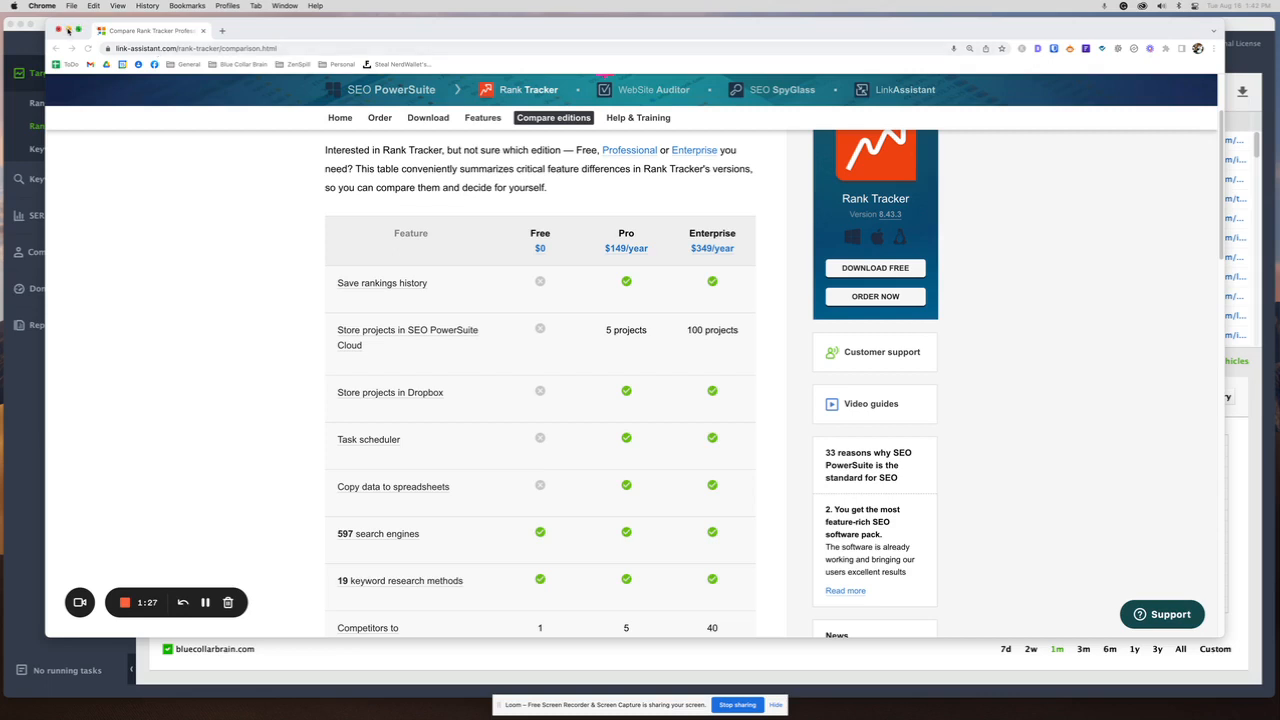
left_click(67, 30)
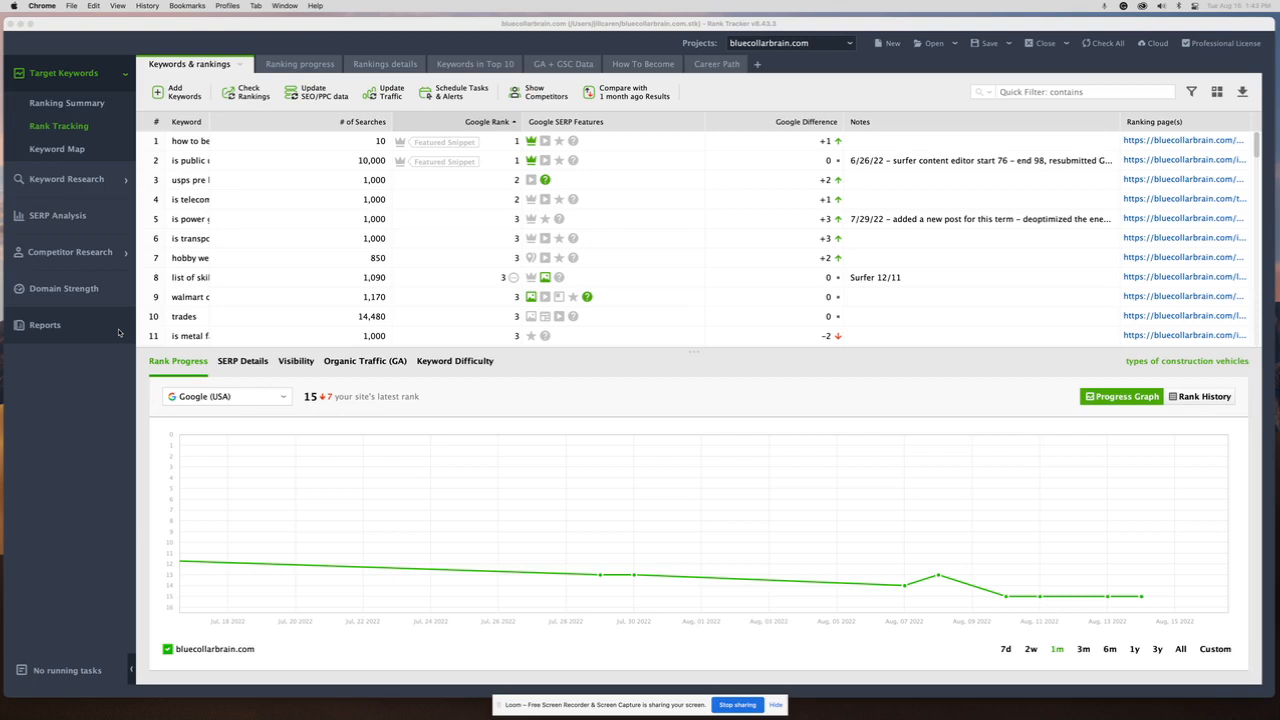
Open the ranking summary for bluecollarbrain.com and look over its visibility graph, keyword rankings and keyword movement.
left_click(56, 106)
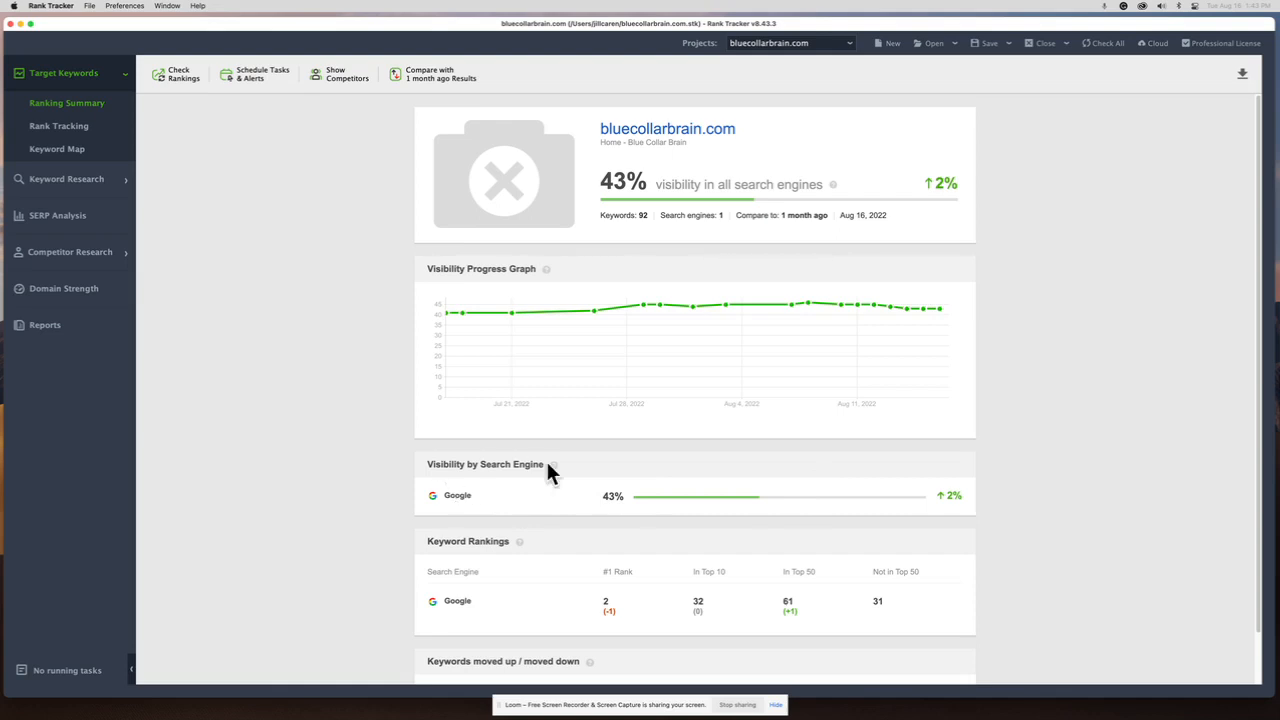
scroll(569, 483, "down", 1)
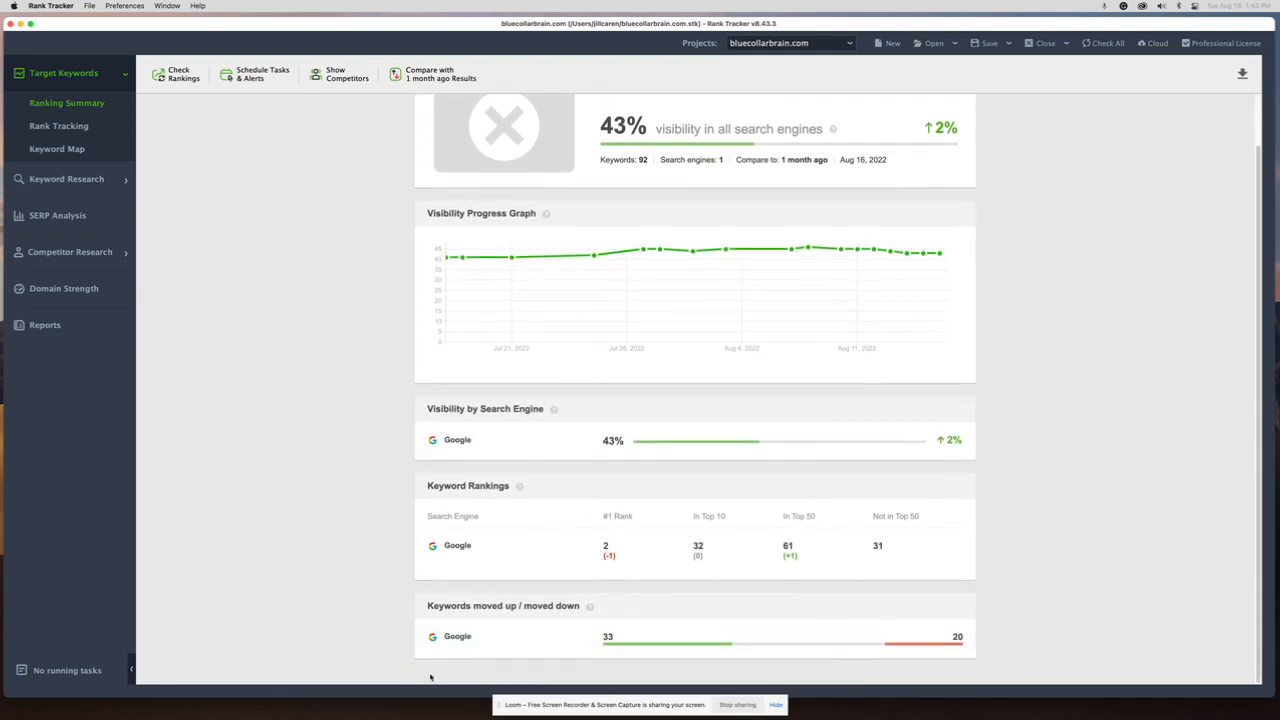
scroll(944, 640, "up", 1)
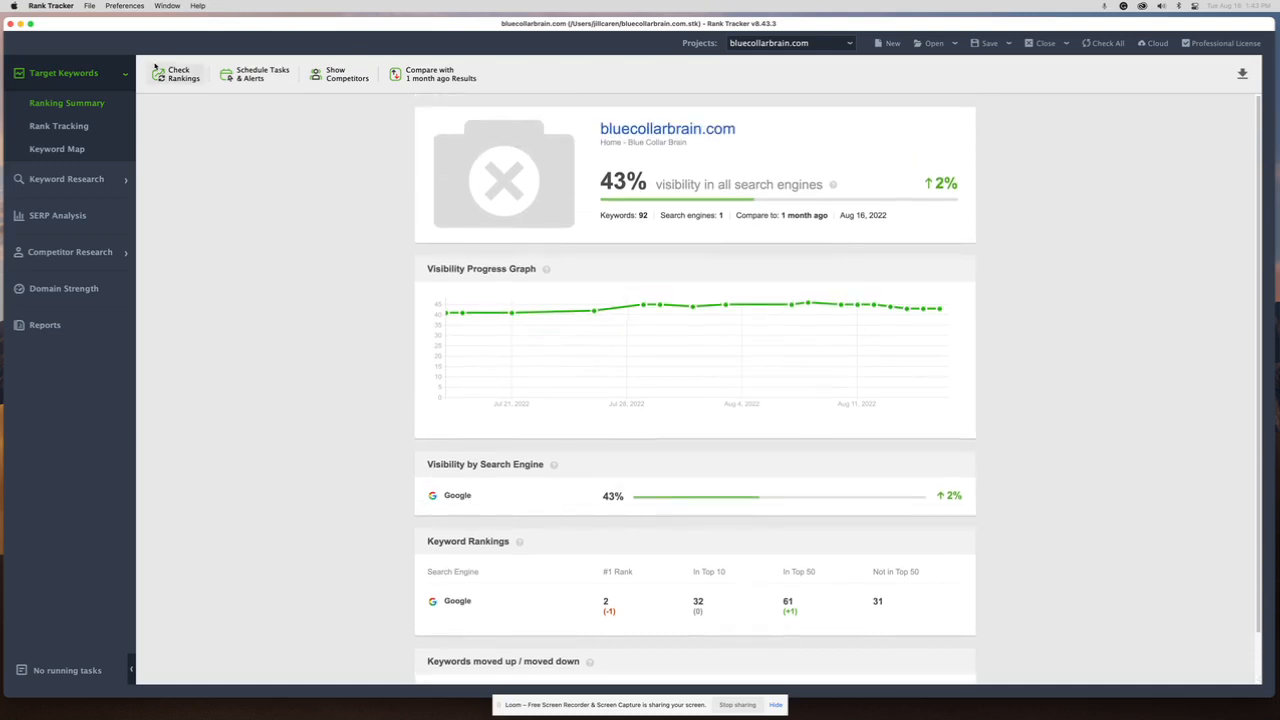
Set the ranking summary to compare with the results from 1 day ago.
left_click(437, 80)
left_click(445, 120)
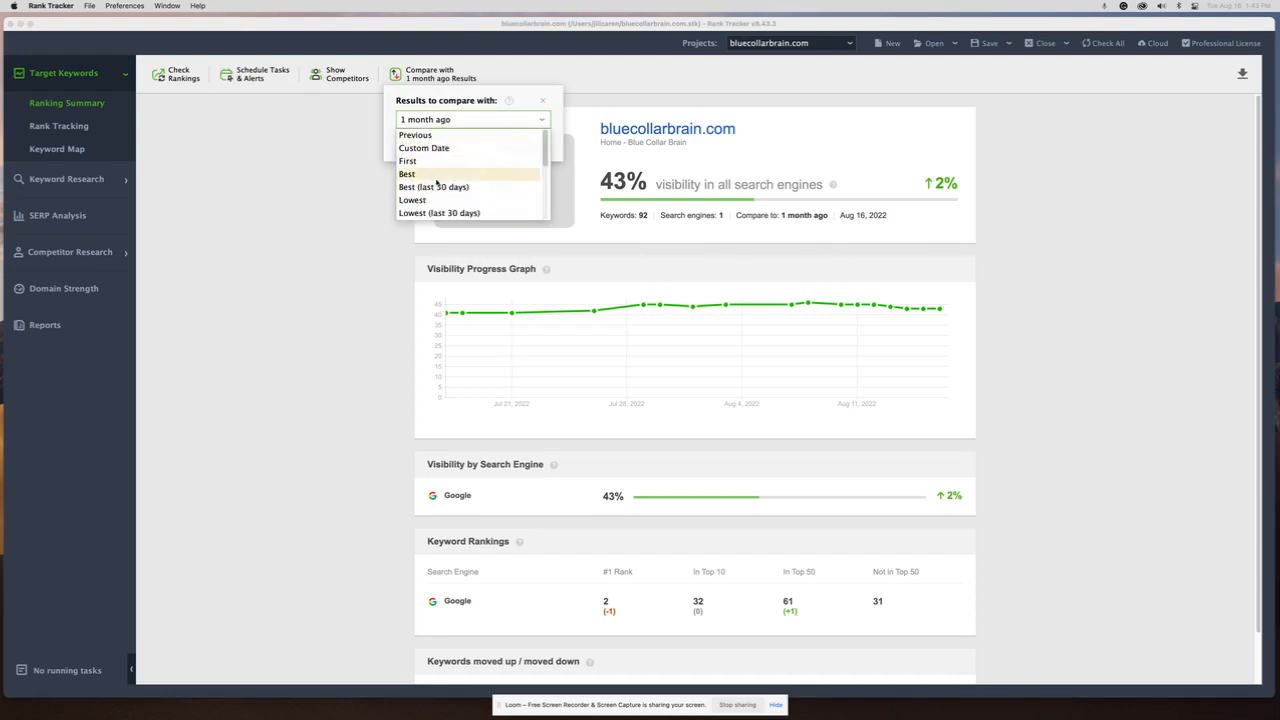
scroll(436, 180, "down", 3)
left_click(420, 187)
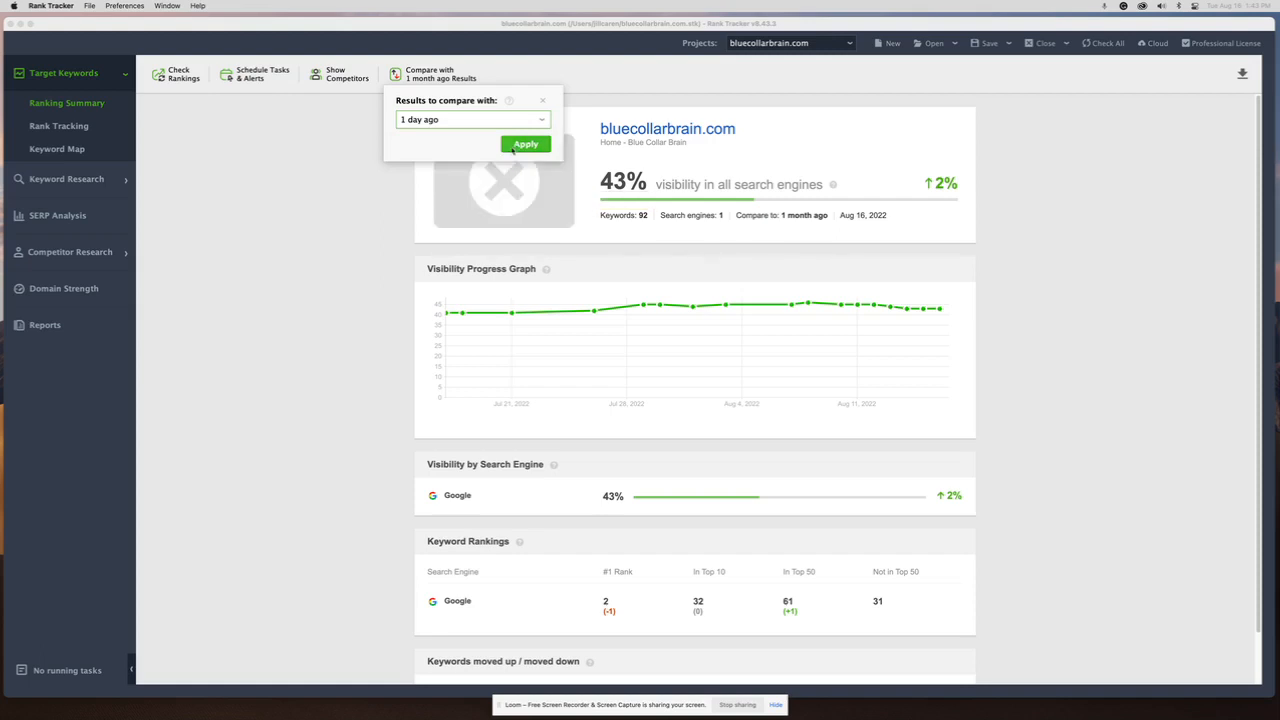
left_click(525, 145)
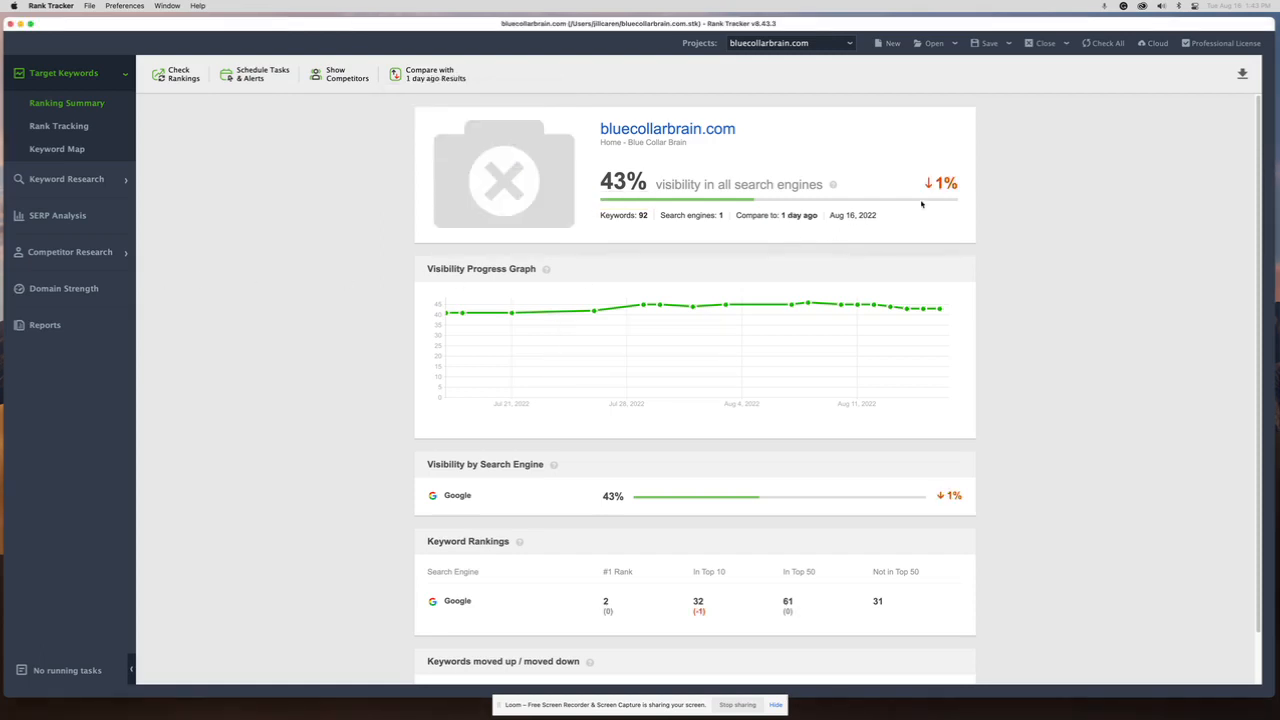
Set the ranking summary to compare with the First results and review the full visibility progress and keyword movement.
left_click(435, 86)
left_click(443, 120)
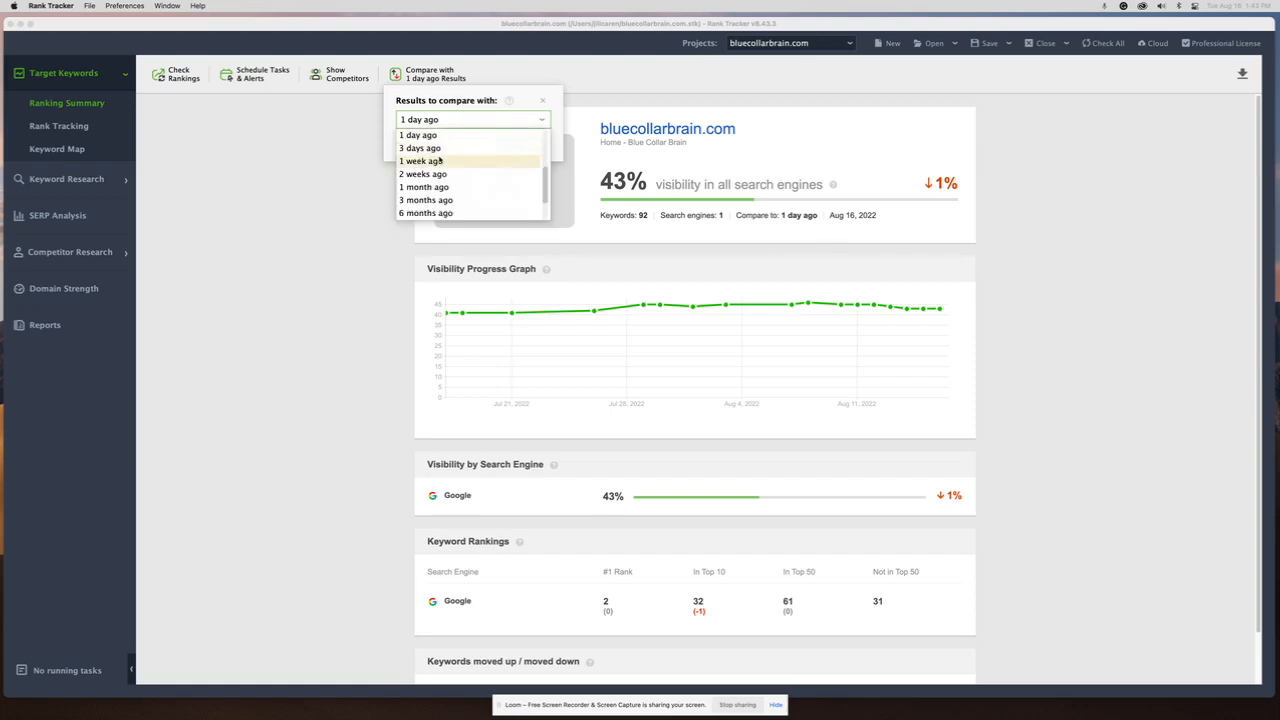
scroll(440, 160, "down", 2)
scroll(440, 158, "up", 5)
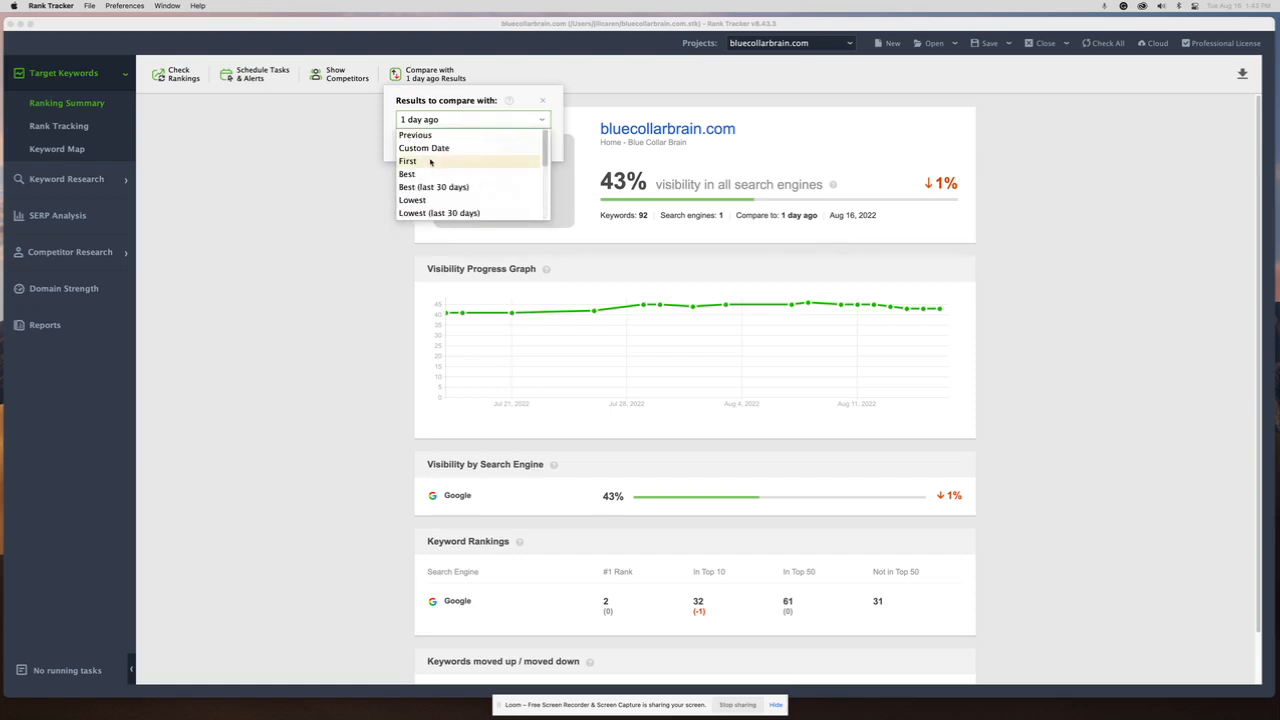
left_click(440, 160)
left_click(515, 144)
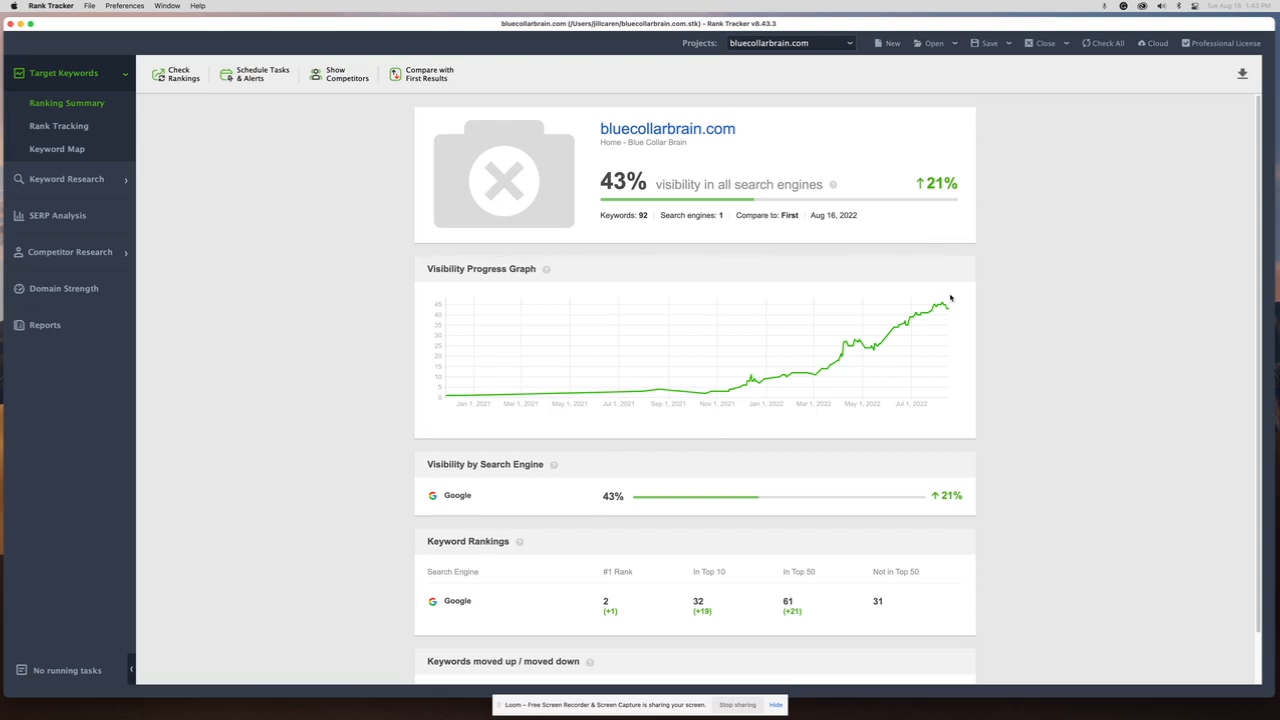
scroll(916, 422, "down", 2)
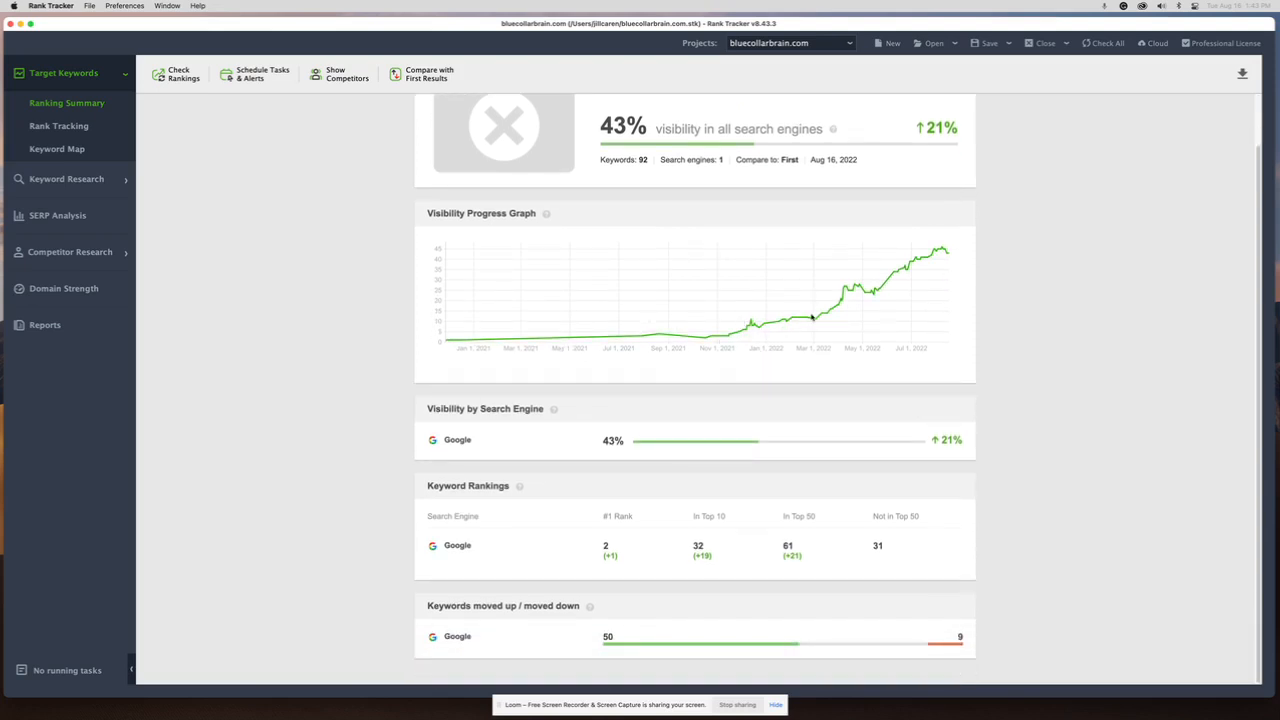
scroll(655, 455, "up", 2)
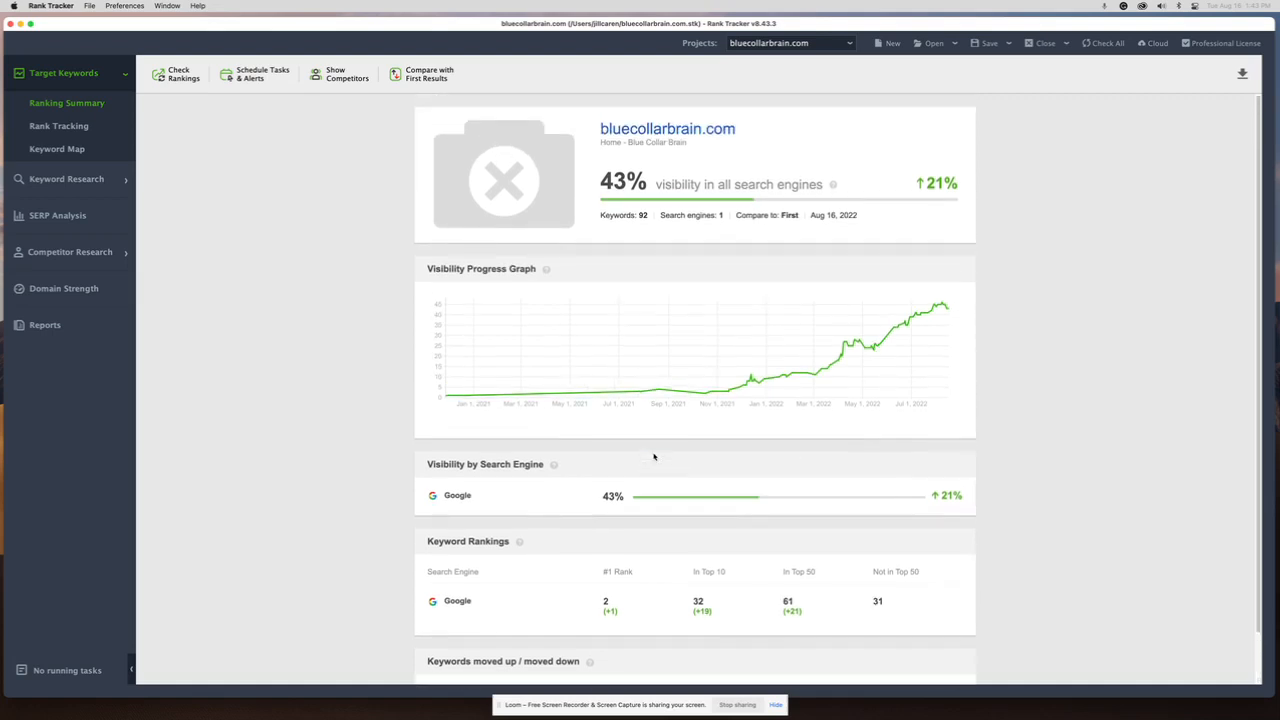
Look at the comparison and competitor display options of the ranking summary and close them without changes.
left_click(420, 74)
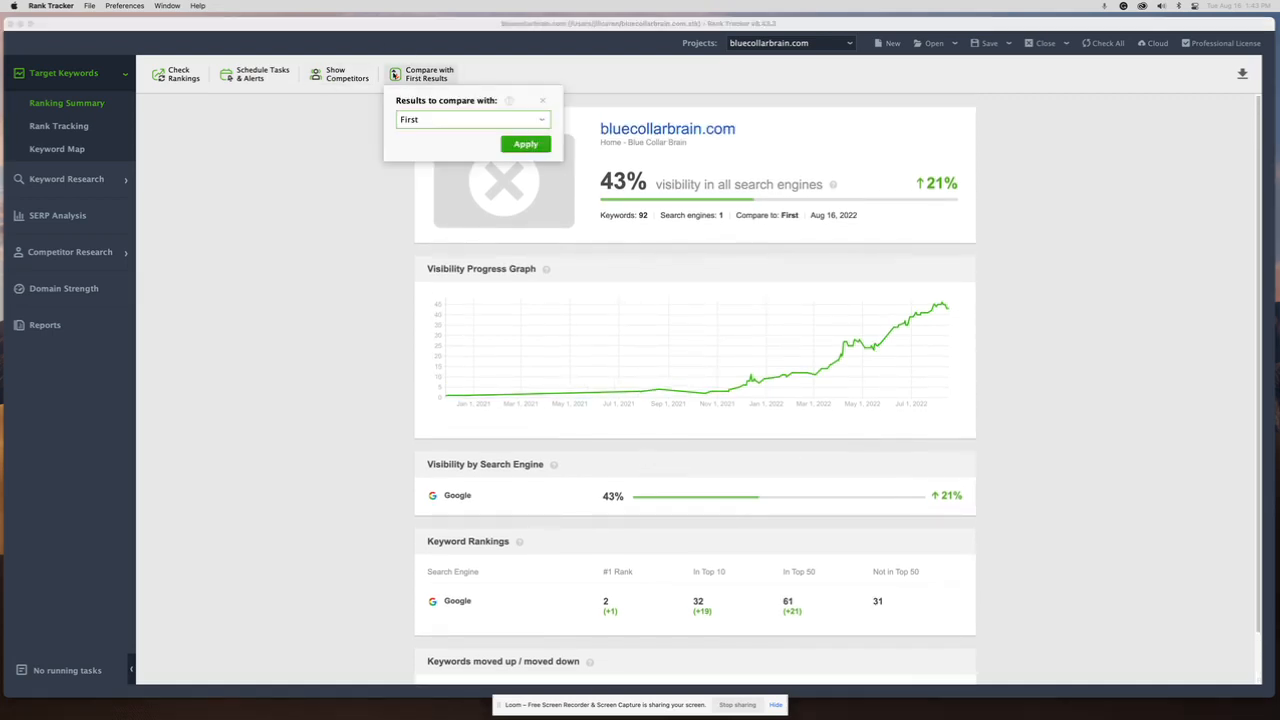
left_click(340, 75)
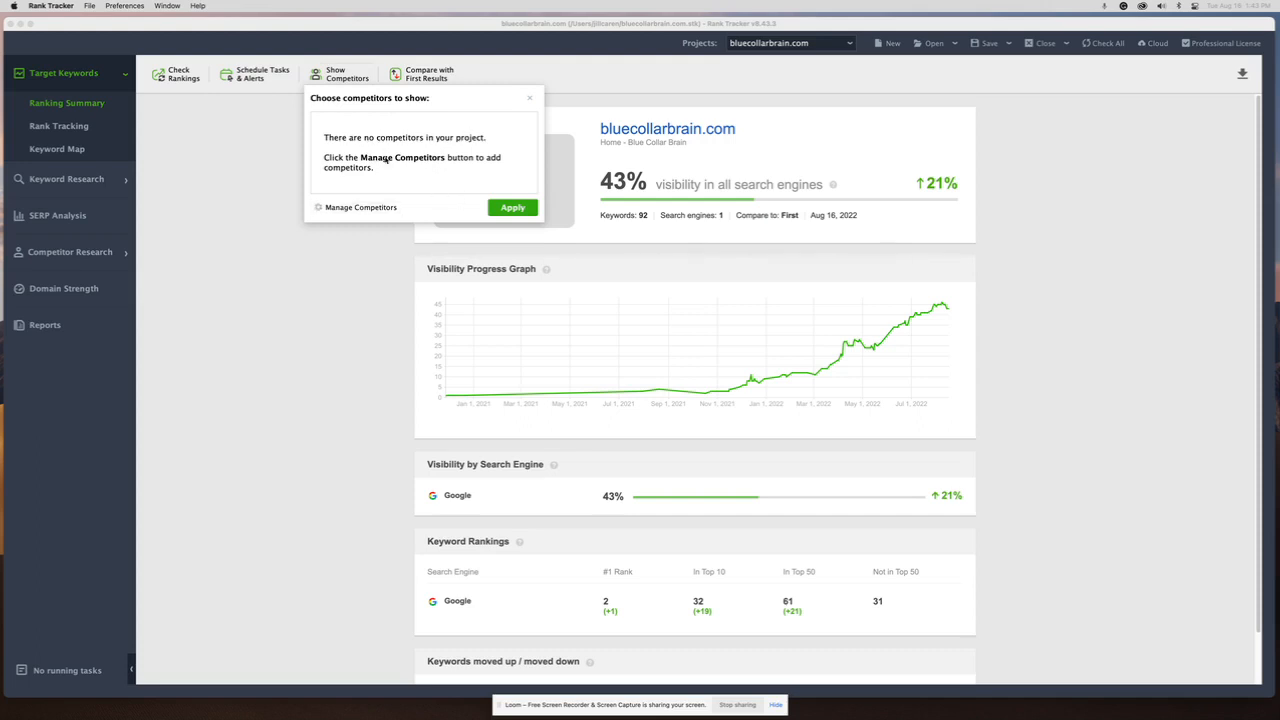
left_click(235, 131)
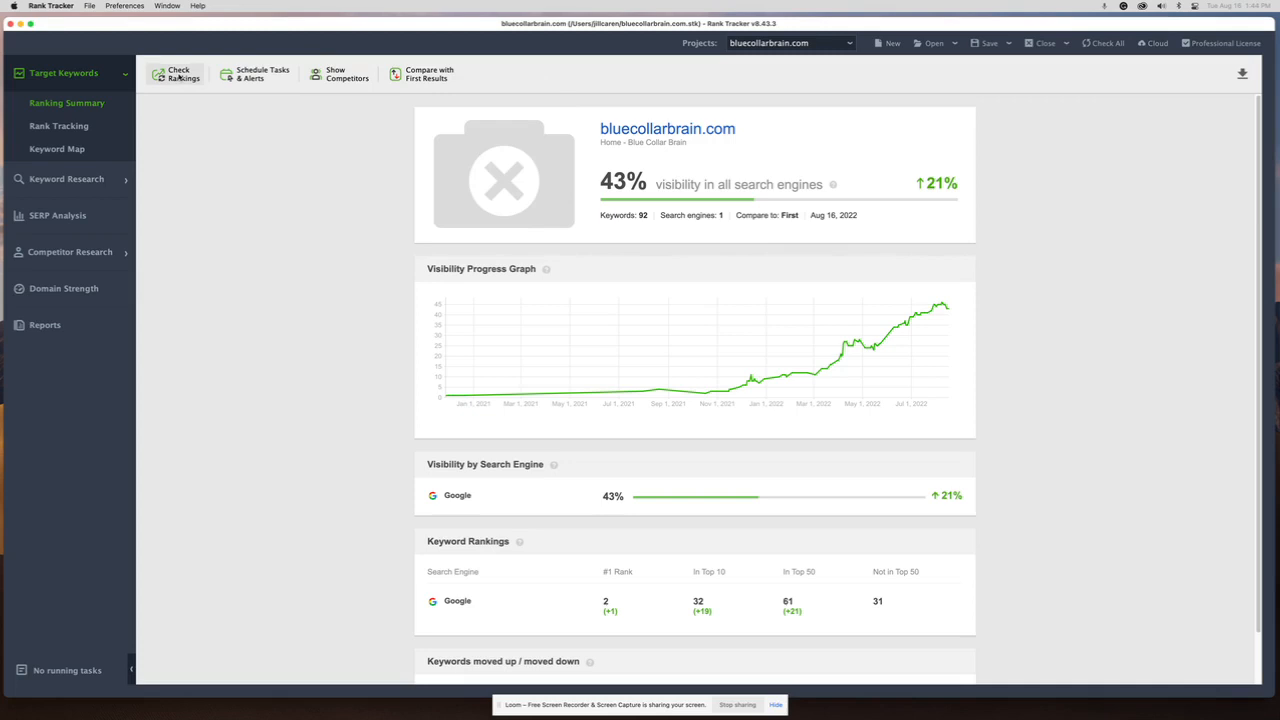
In the rank tracking table, narrow the Keyword column and look through the tracked keywords' searches, Google ranks and SERP features.
left_click(41, 130)
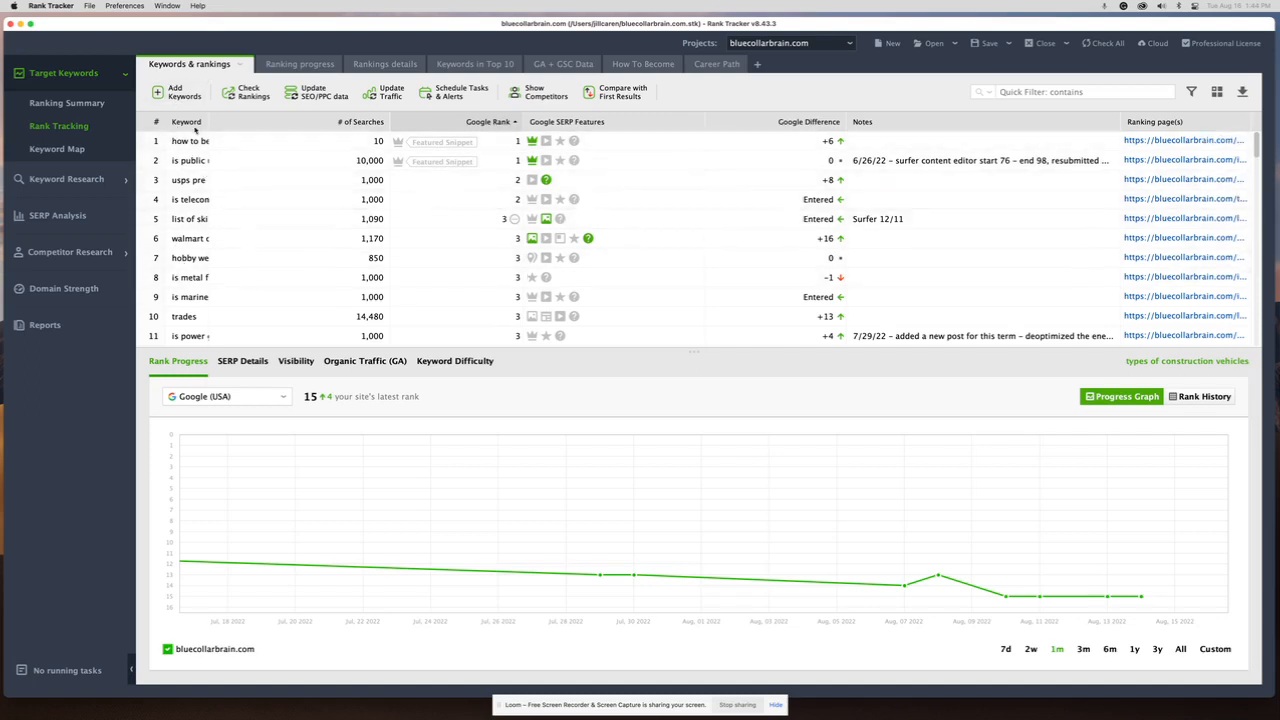
left_click_drag(208, 121, 196, 121)
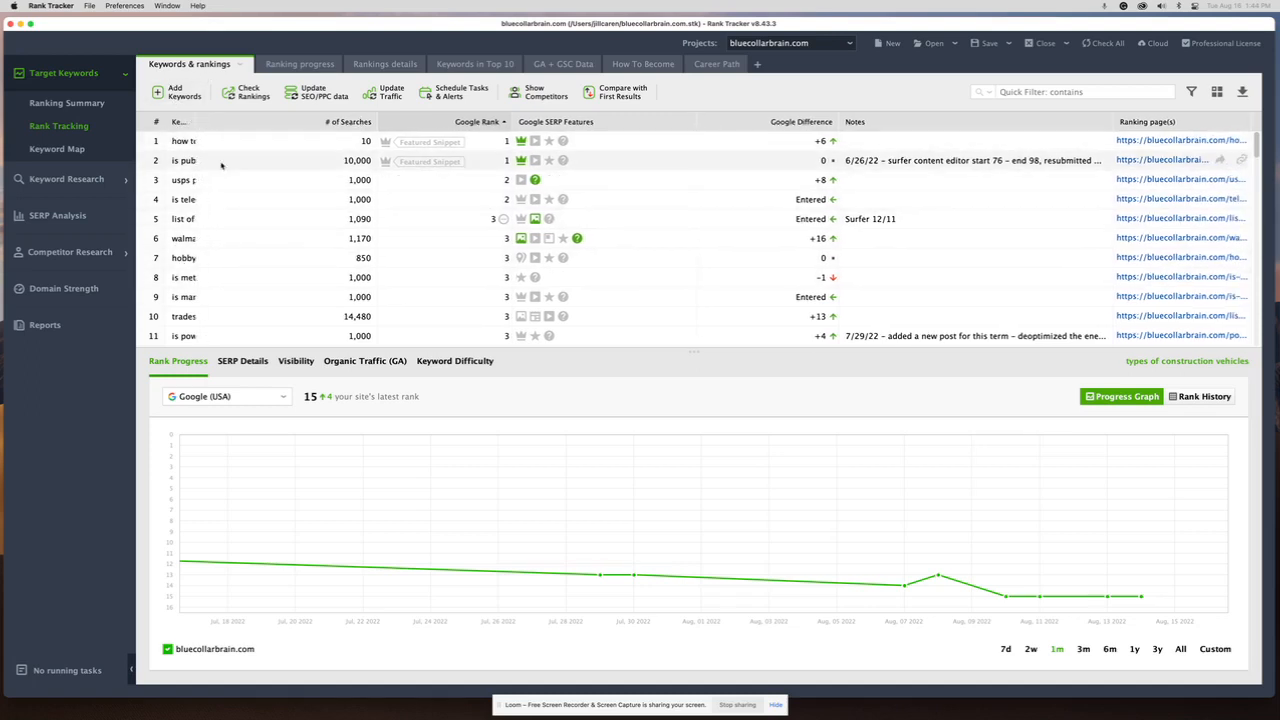
scroll(318, 318, "down", 10)
scroll(318, 318, "down", 5)
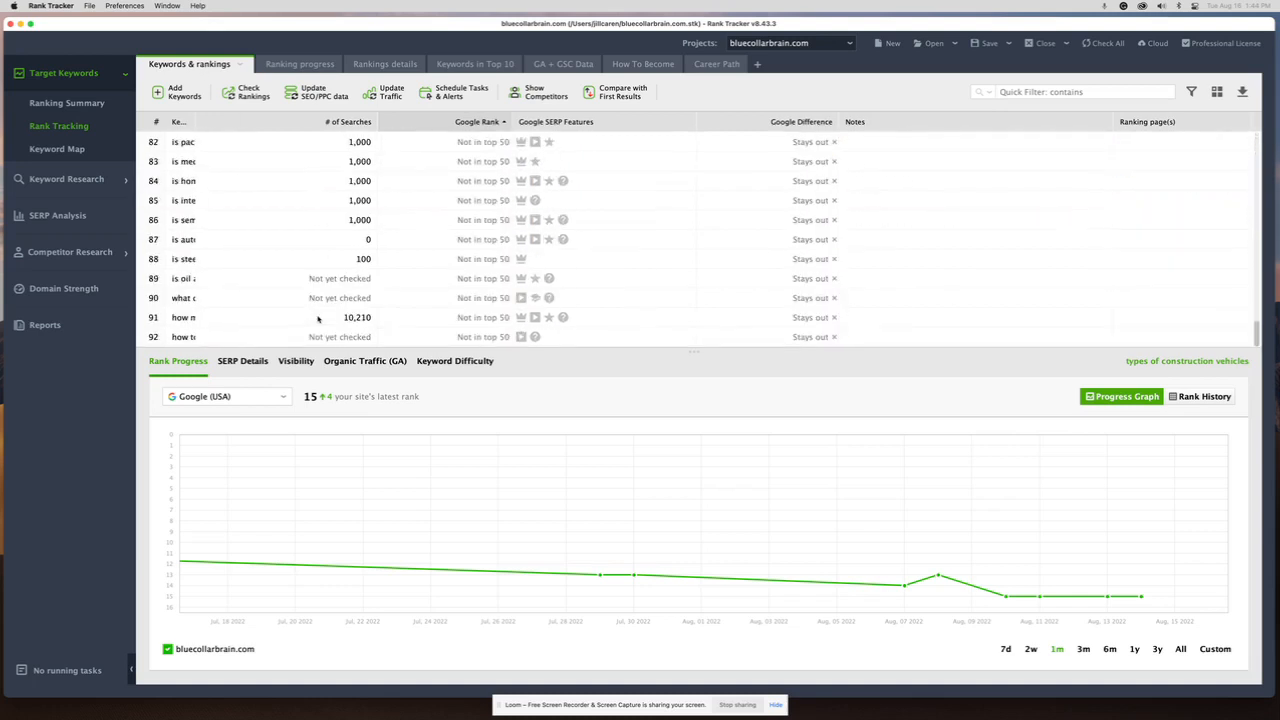
scroll(199, 338, "up", 15)
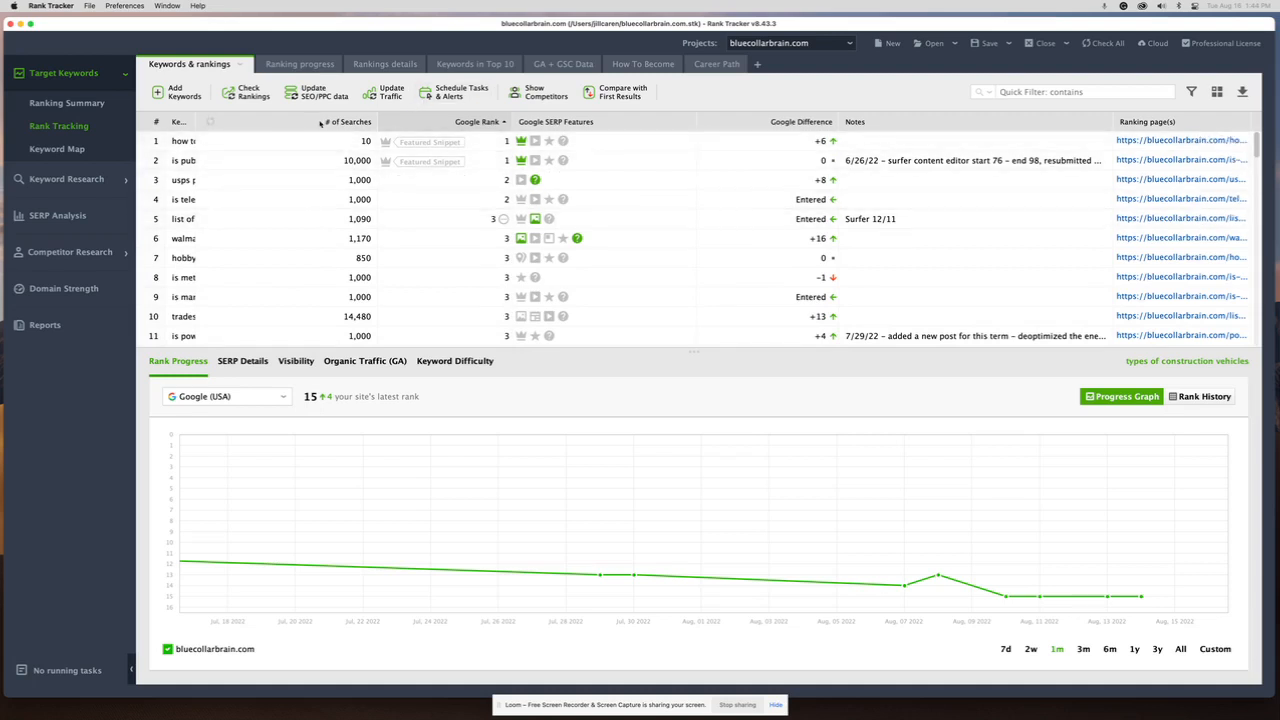
mouse_move(336, 125)
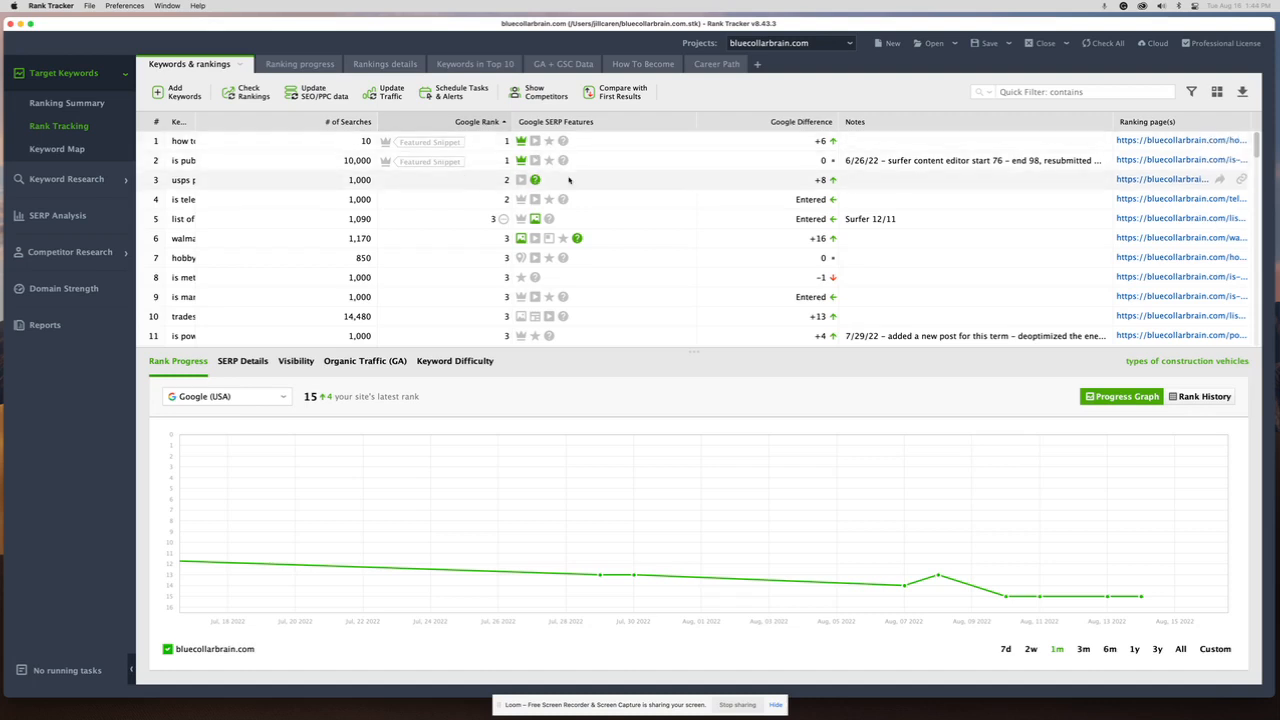
scroll(575, 318, "down", 5)
scroll(575, 318, "up", 5)
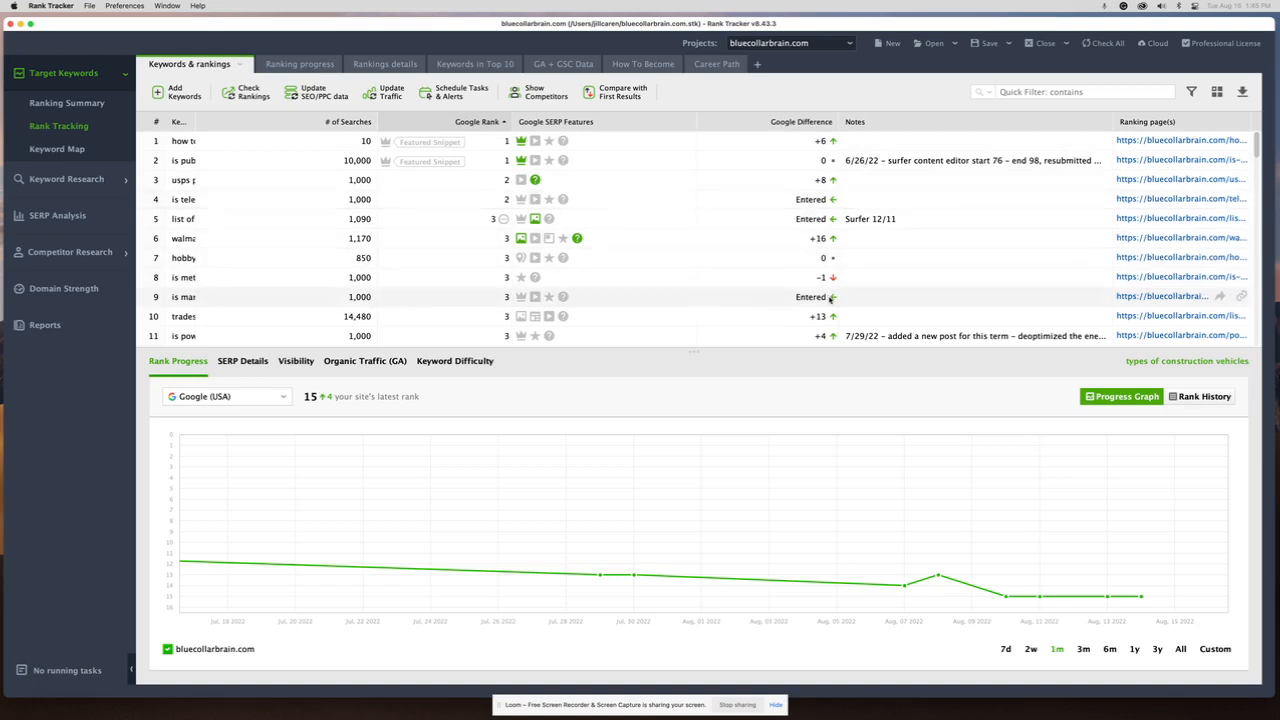
Set the keyword rankings table to compare with the results from 1 day ago.
left_click(625, 92)
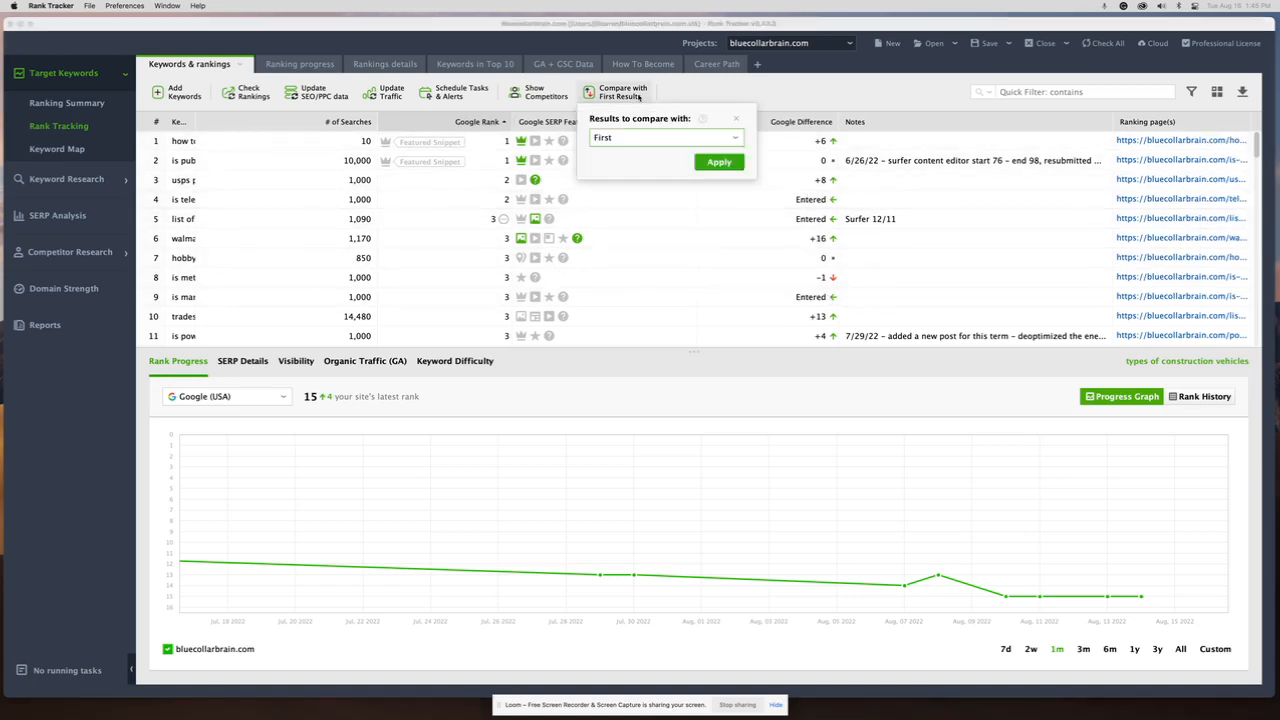
left_click(634, 138)
scroll(640, 175, "down", 4)
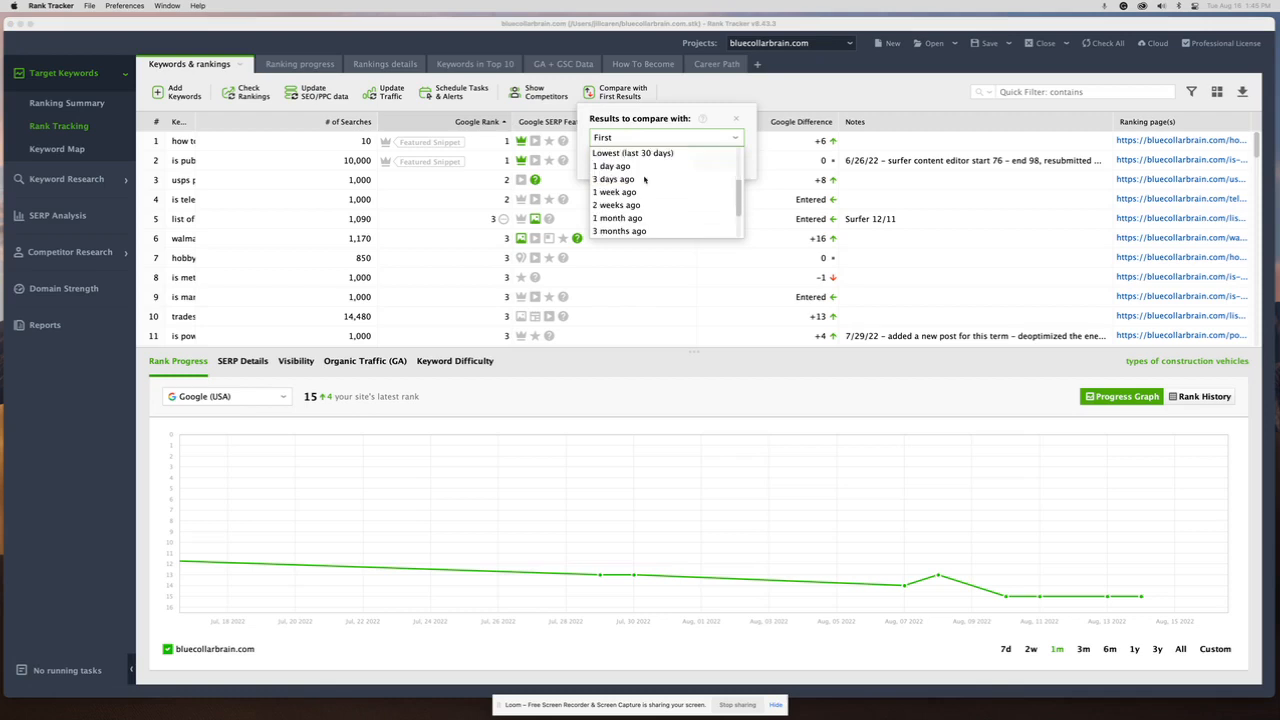
scroll(644, 179, "up", 4)
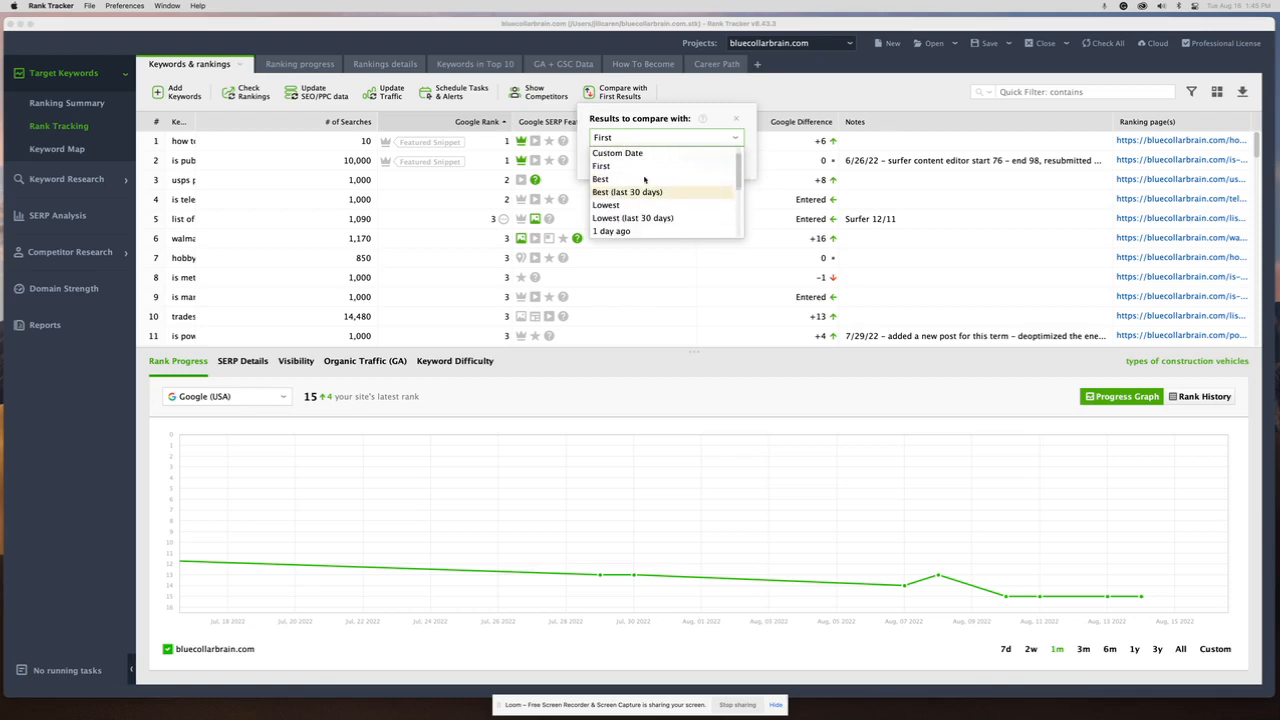
left_click(645, 231)
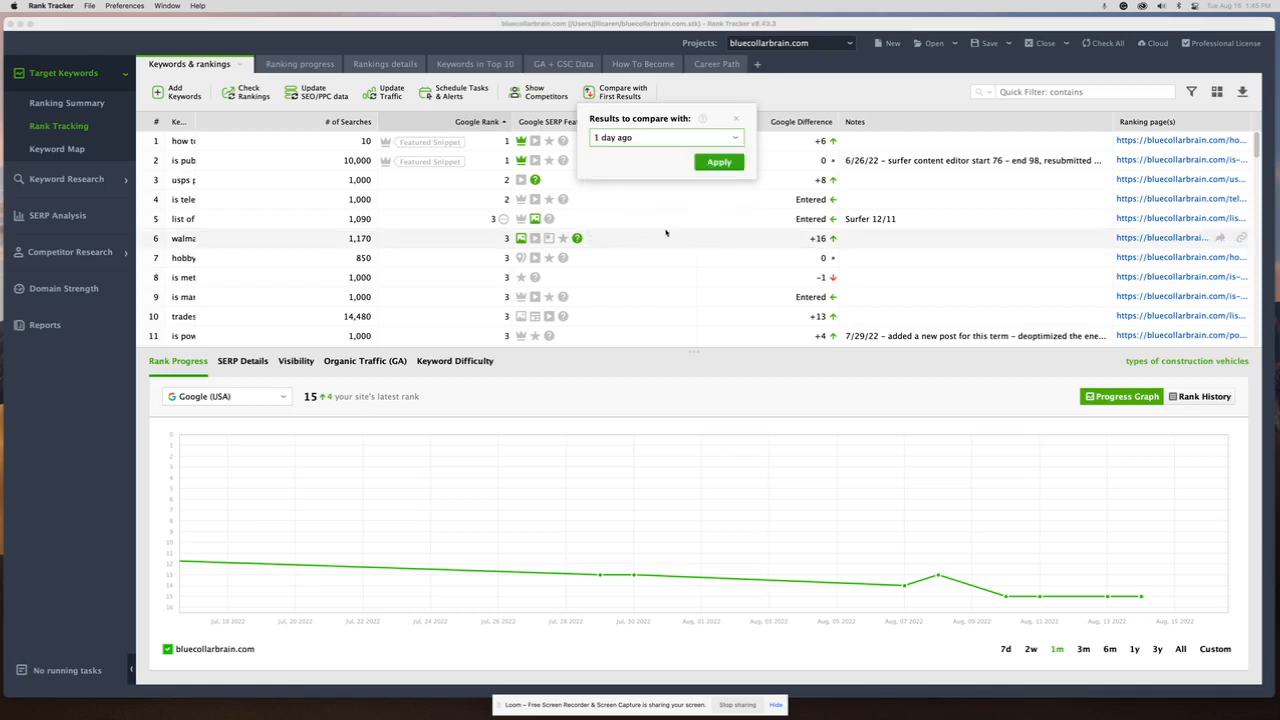
left_click(719, 161)
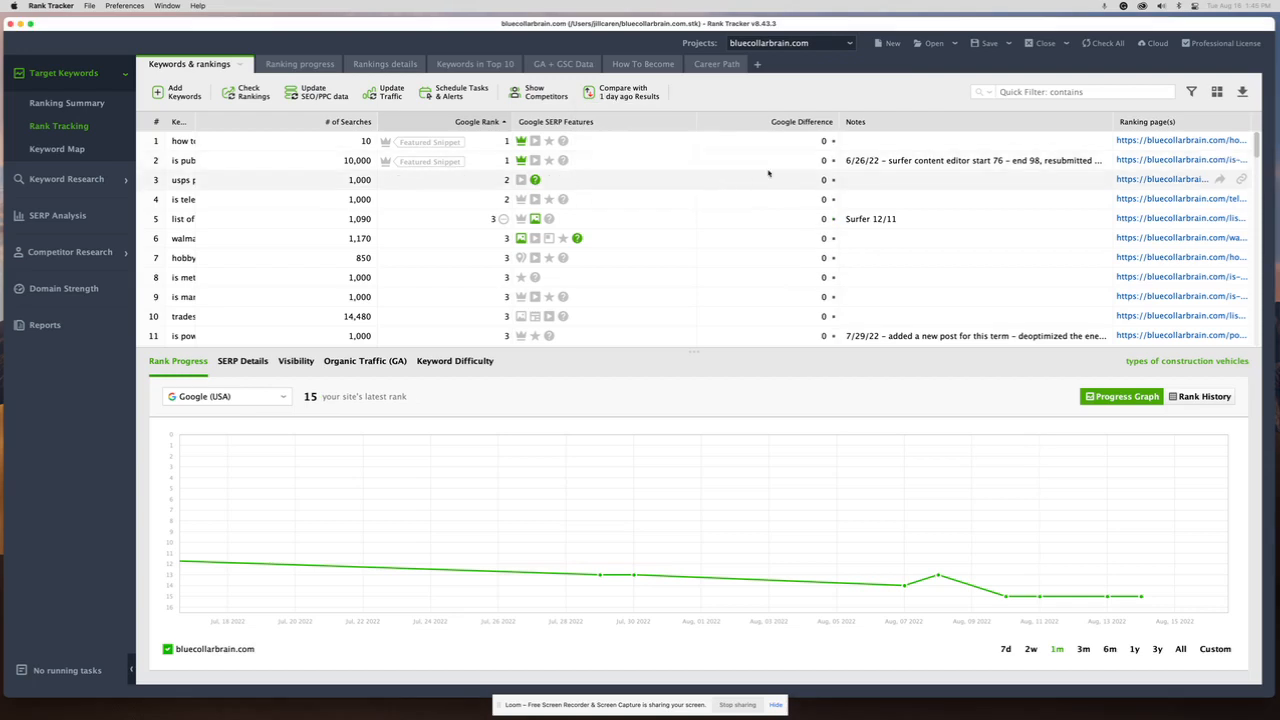
Examine the keyword list's daily Google differences, notes and ranking pages, from the best ranks down to keywords outside the top 50.
scroll(780, 178, "down", 1)
scroll(790, 200, "down", 10)
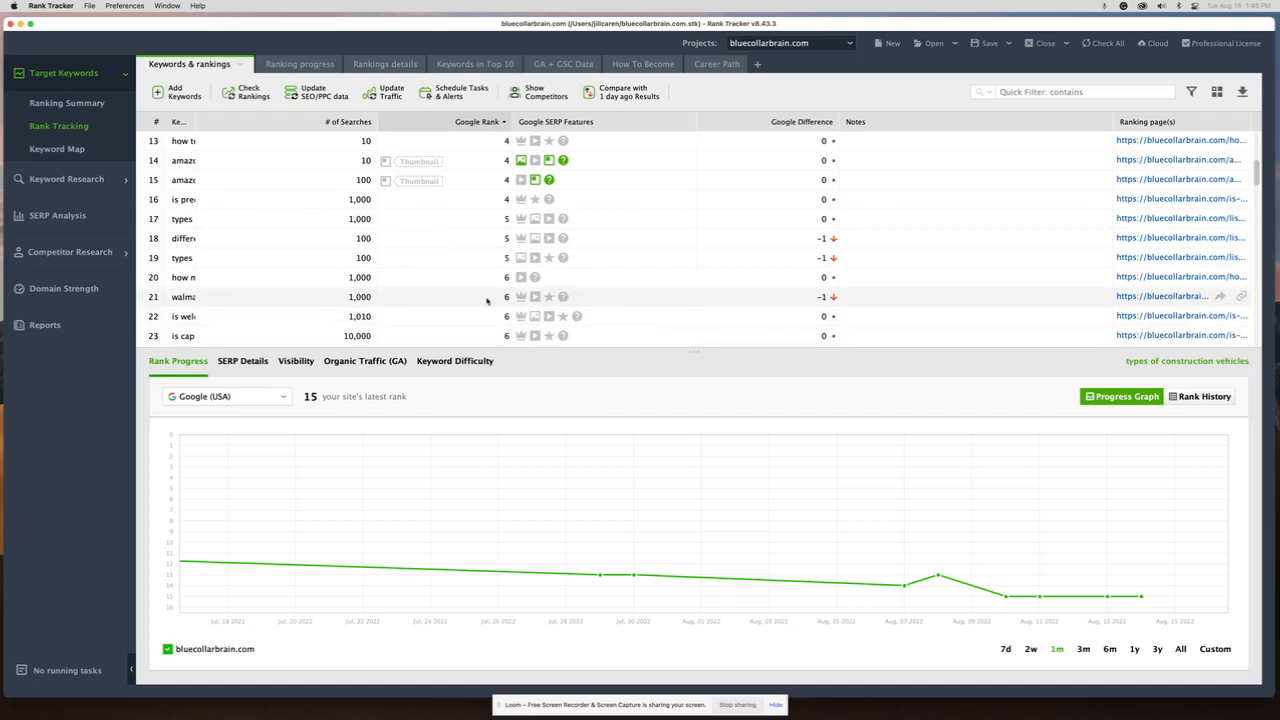
scroll(649, 290, "down", 20)
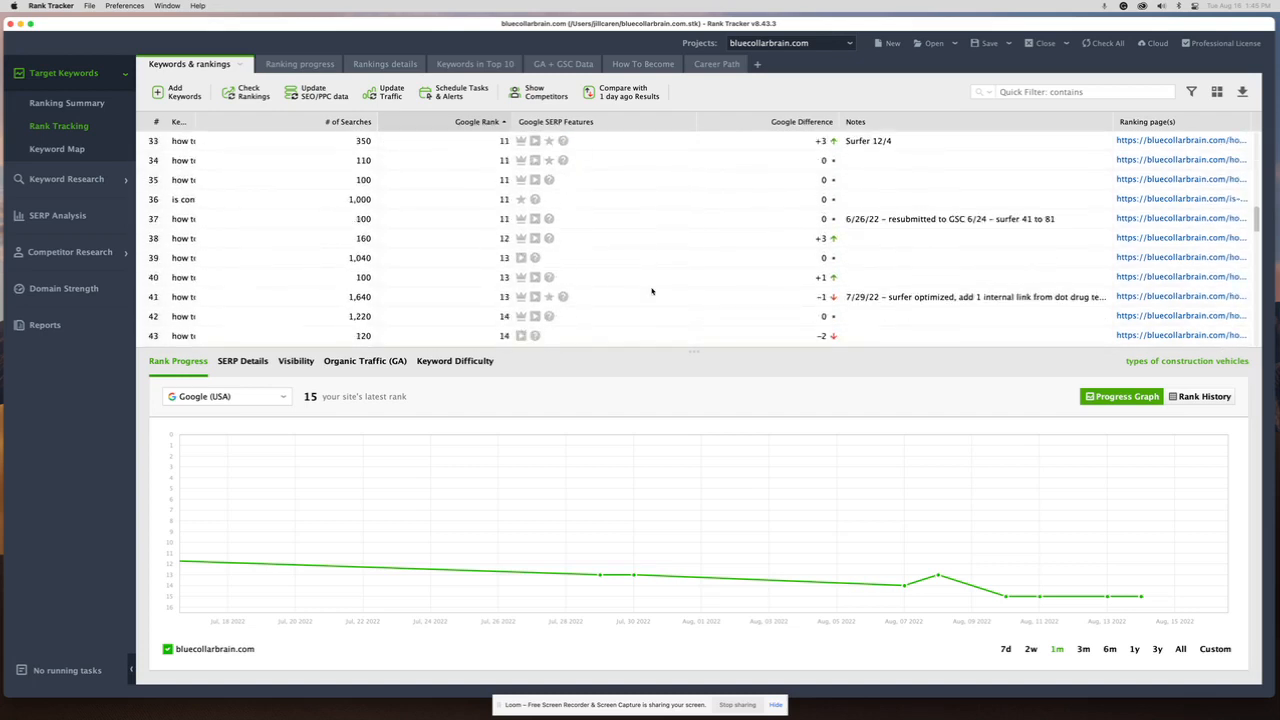
scroll(651, 291, "up", 20)
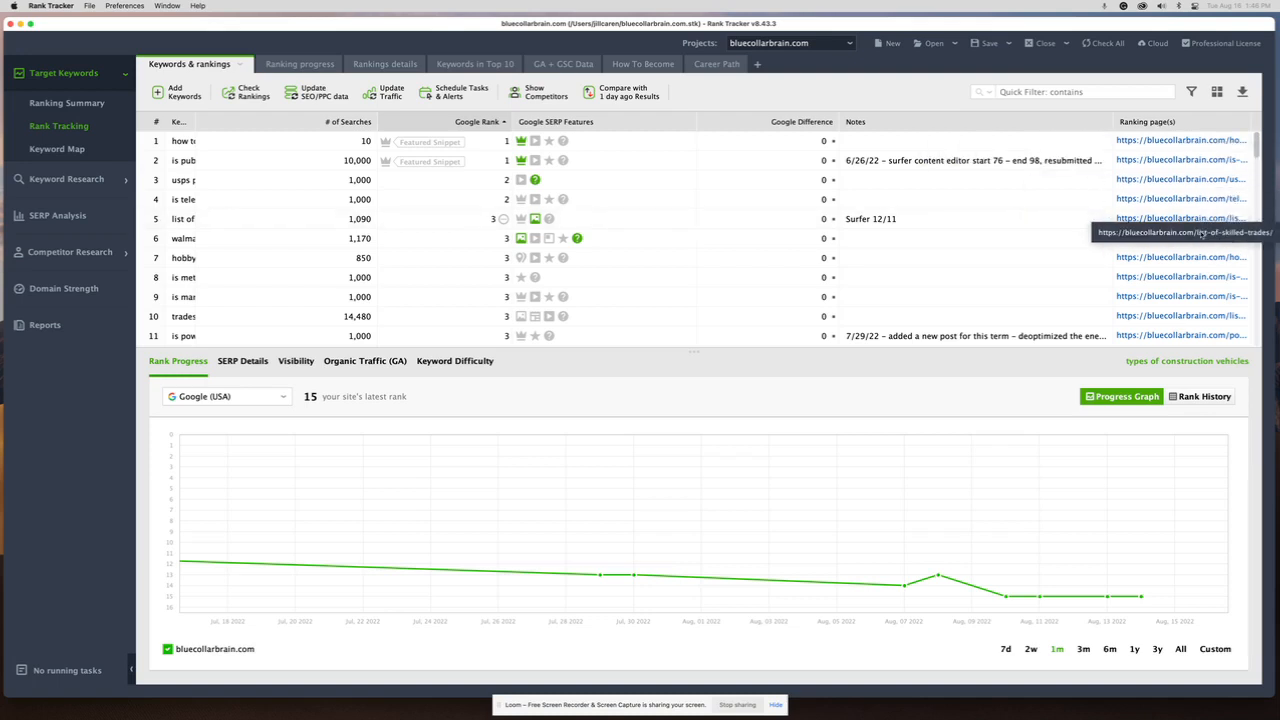
scroll(1190, 215, "down", 10)
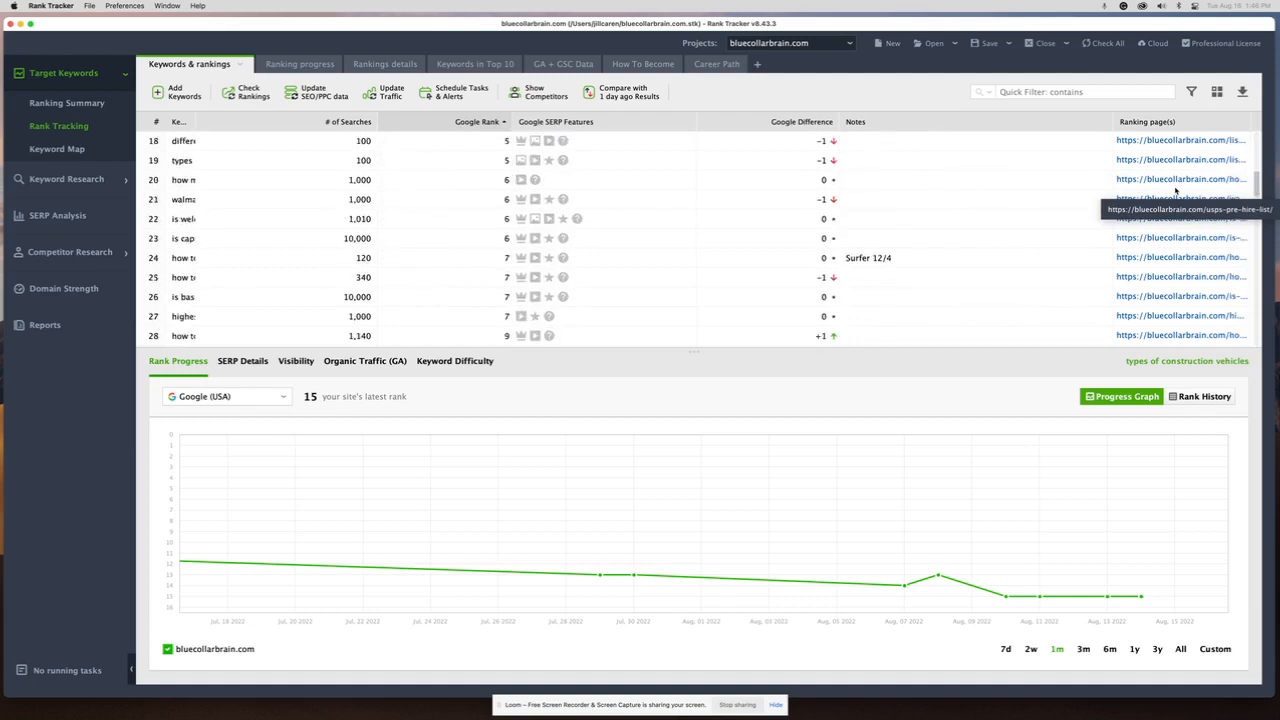
scroll(1175, 190, "down", 4)
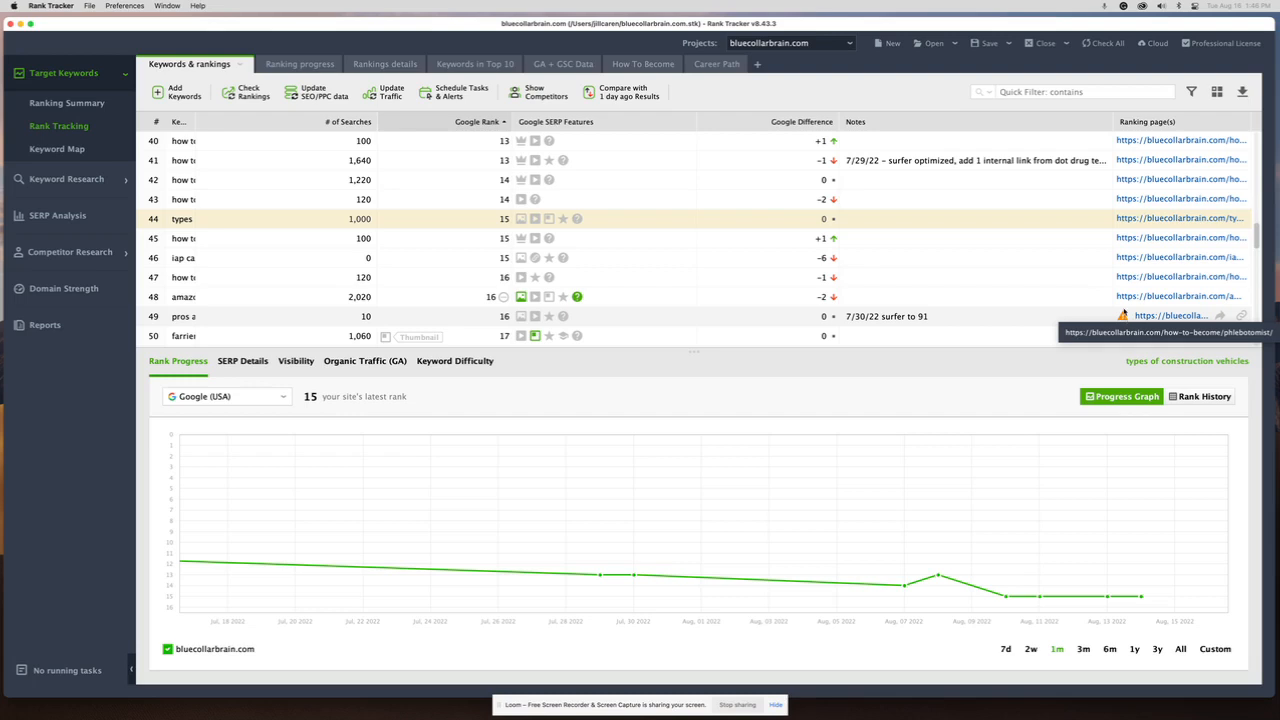
scroll(1155, 307, "down", 5)
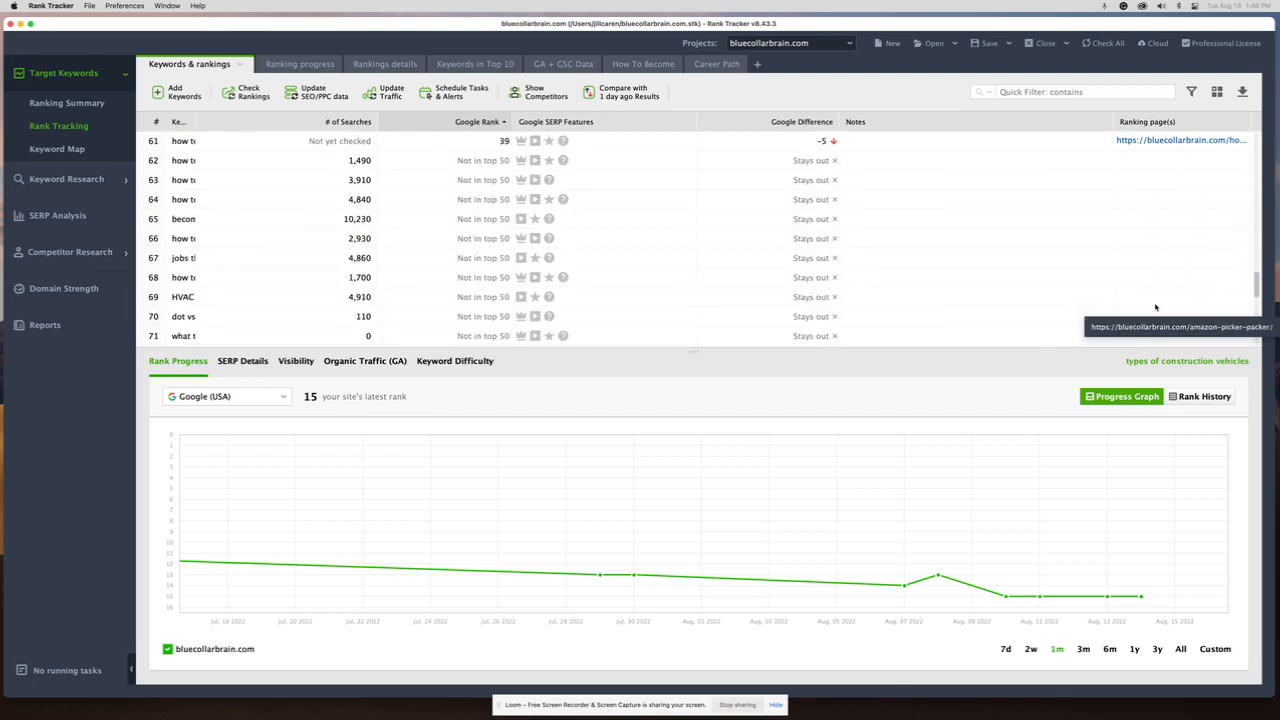
scroll(1155, 307, "up", 15)
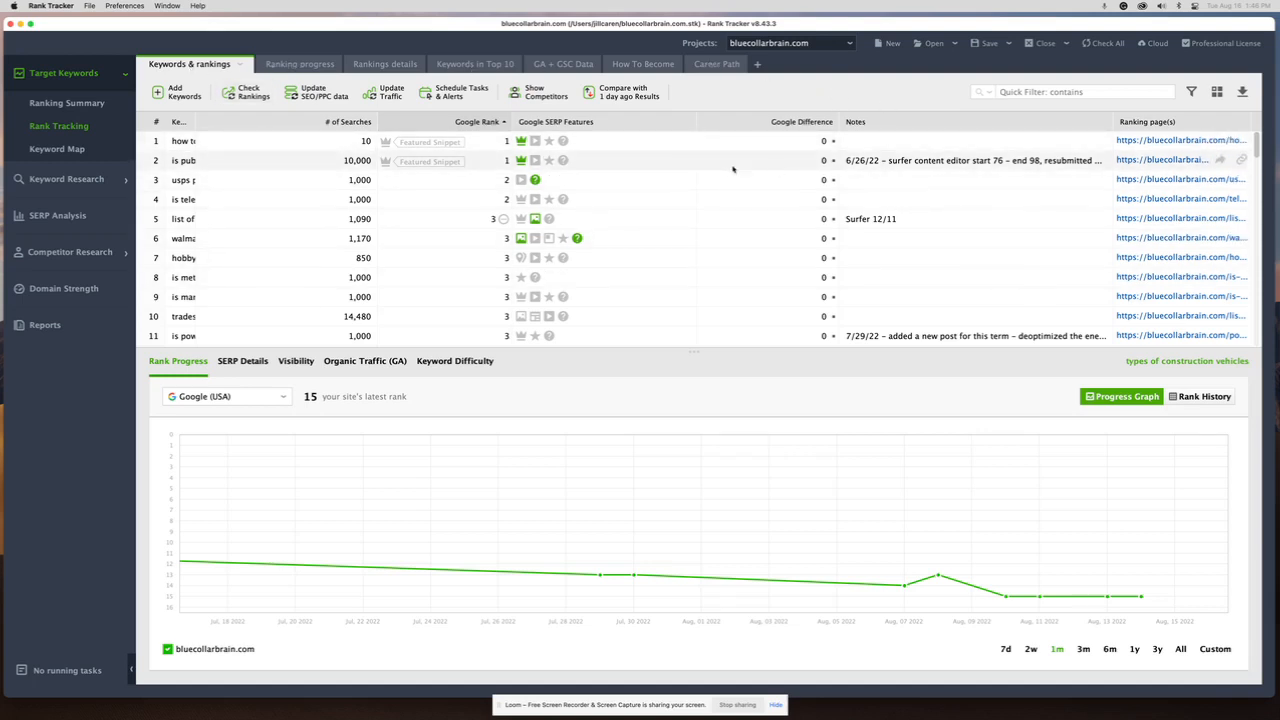
Remove the # of Searches column from the Keywords & rankings table.
left_click(1217, 92)
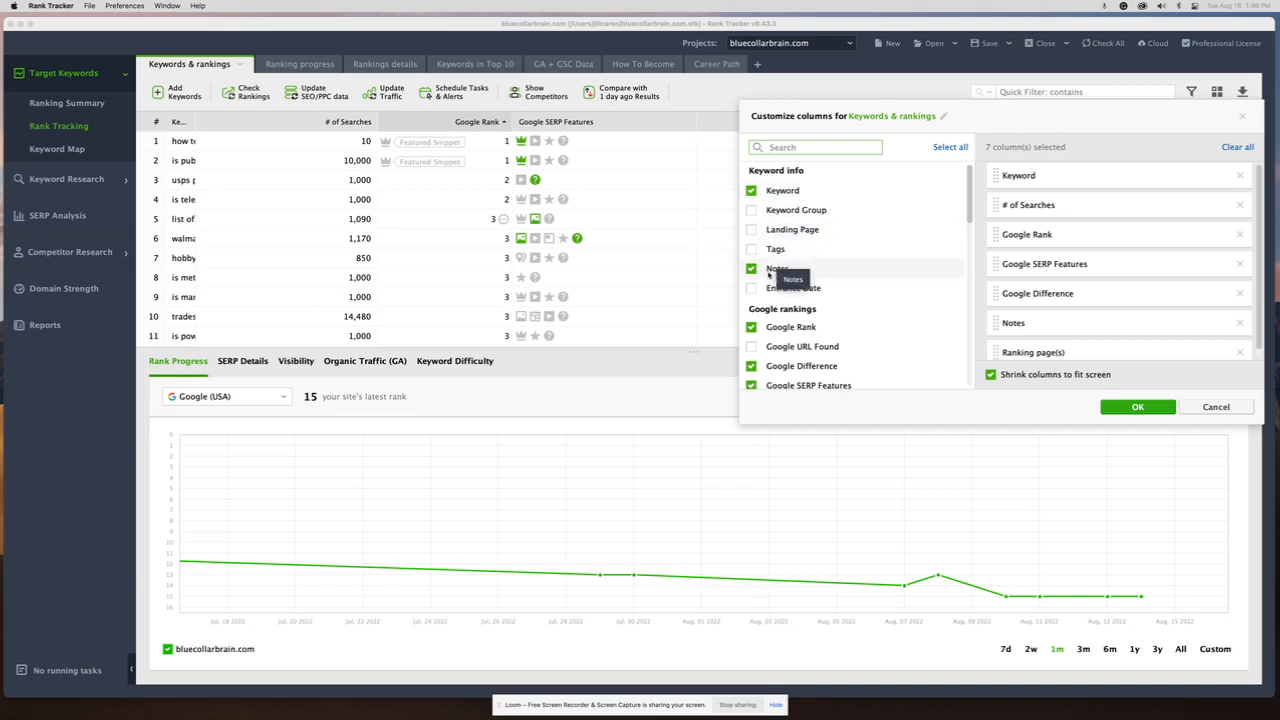
scroll(806, 330, "down", 1)
scroll(808, 331, "down", 2)
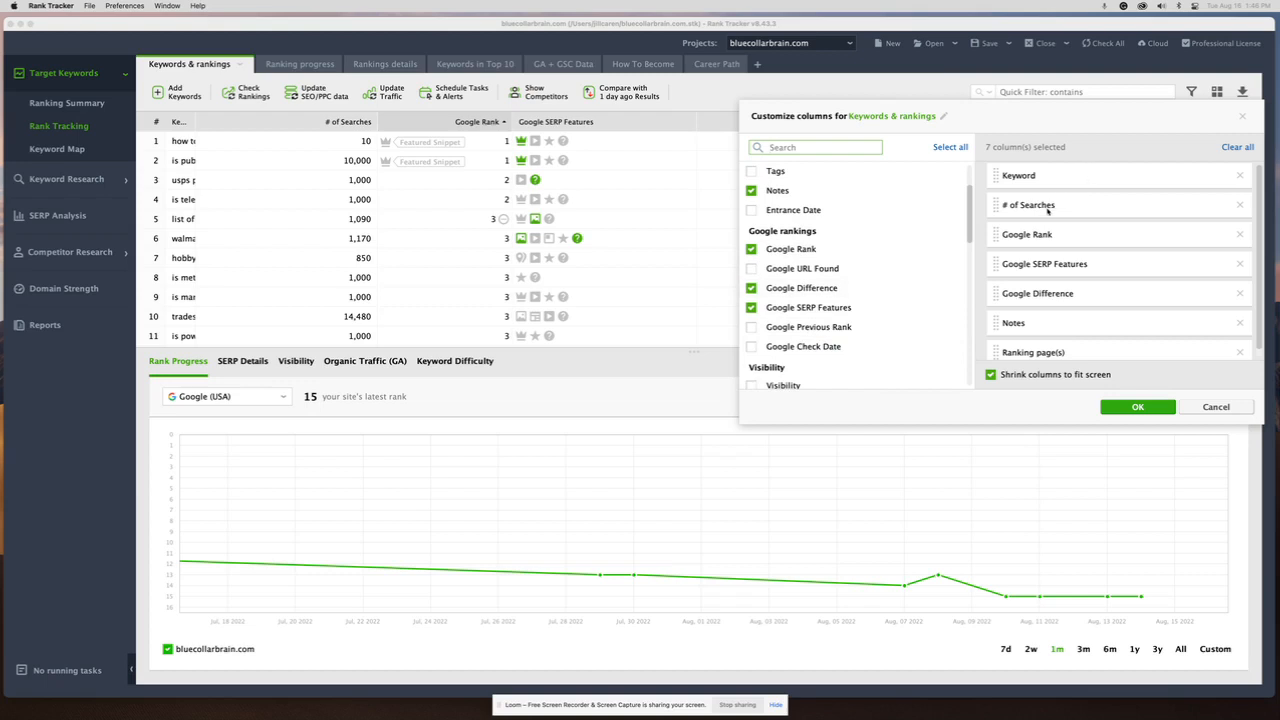
scroll(1047, 210, "down", 1)
scroll(1063, 251, "up", 1)
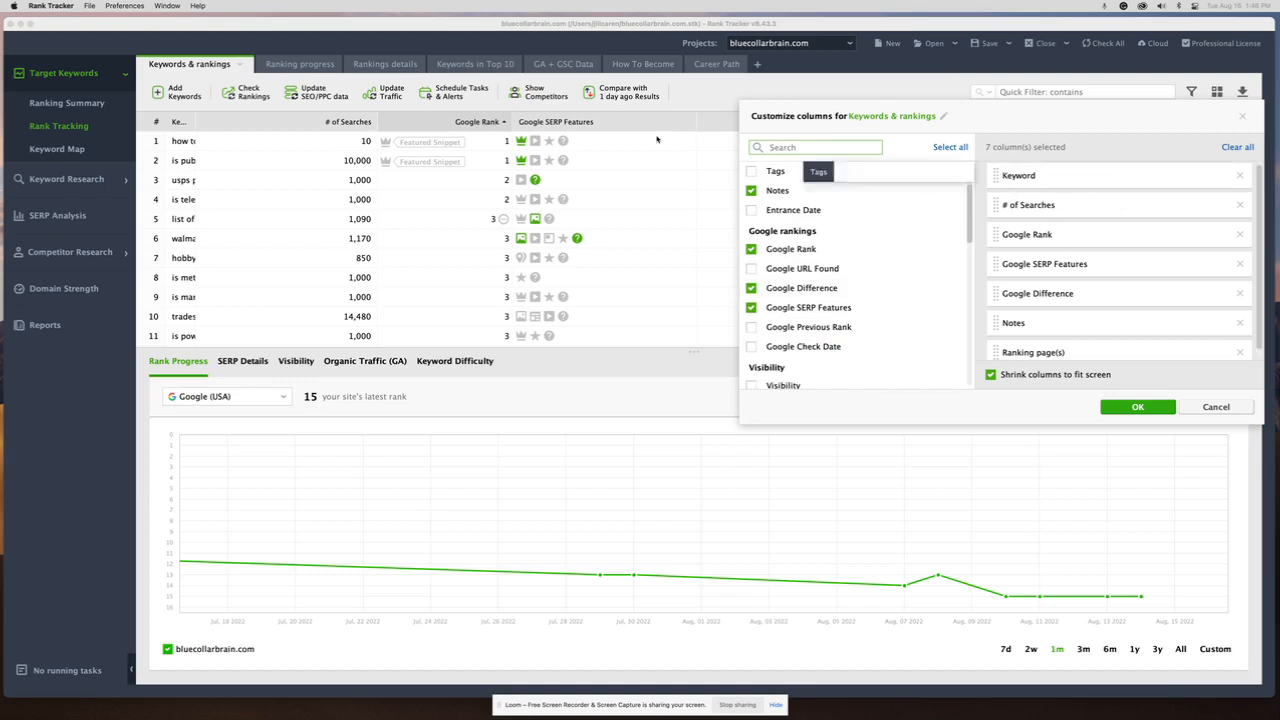
left_click(1239, 204)
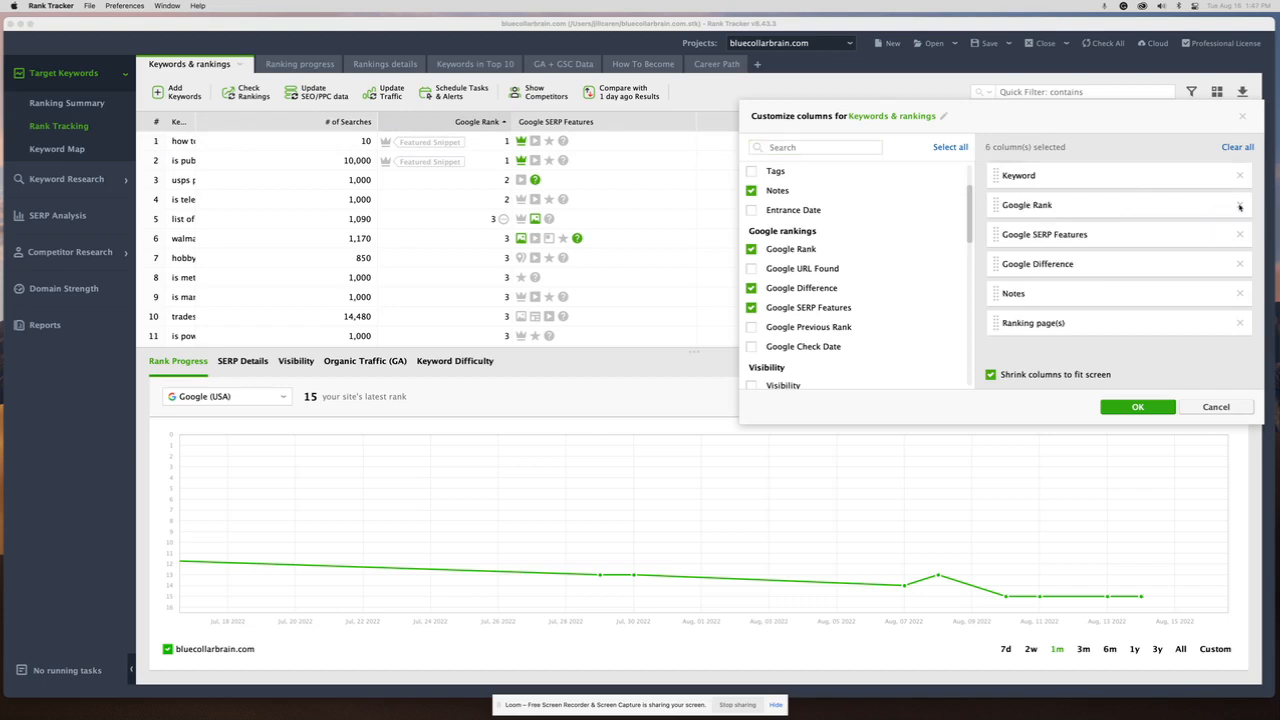
left_click(1145, 409)
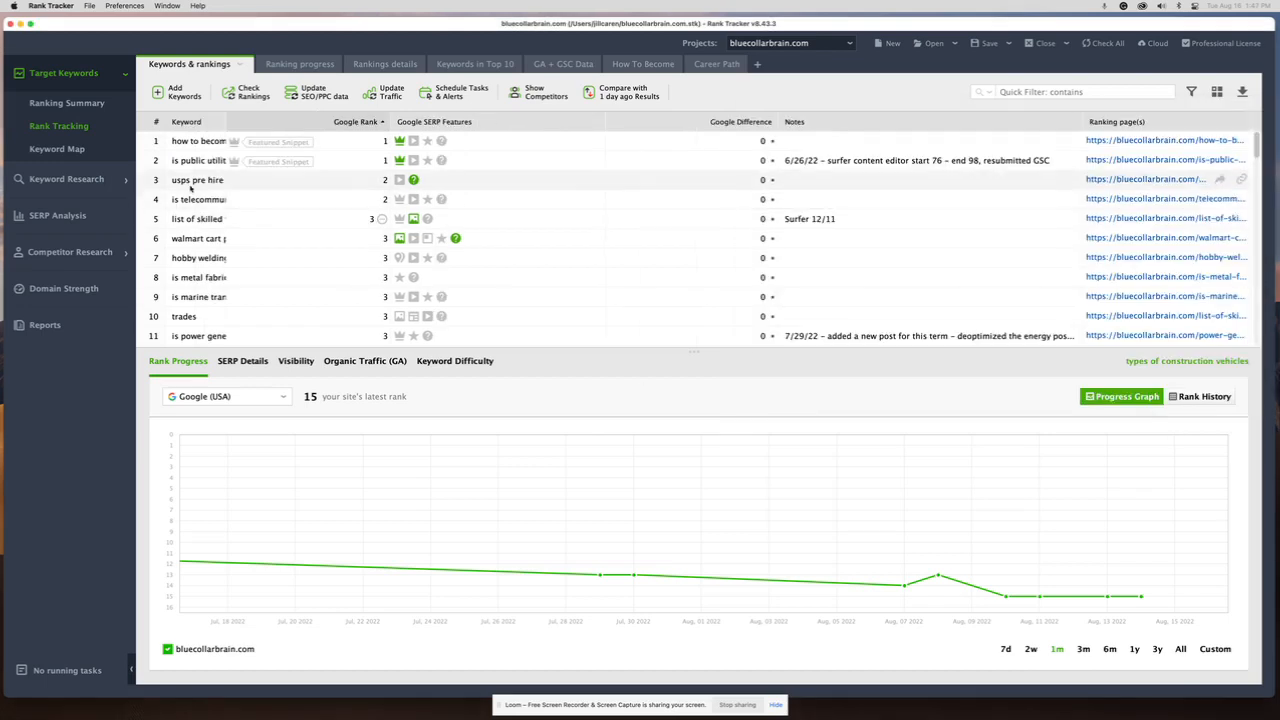
Add the KEI column to the Keywords & rankings table and place it just before Ranking page(s).
left_click(1215, 91)
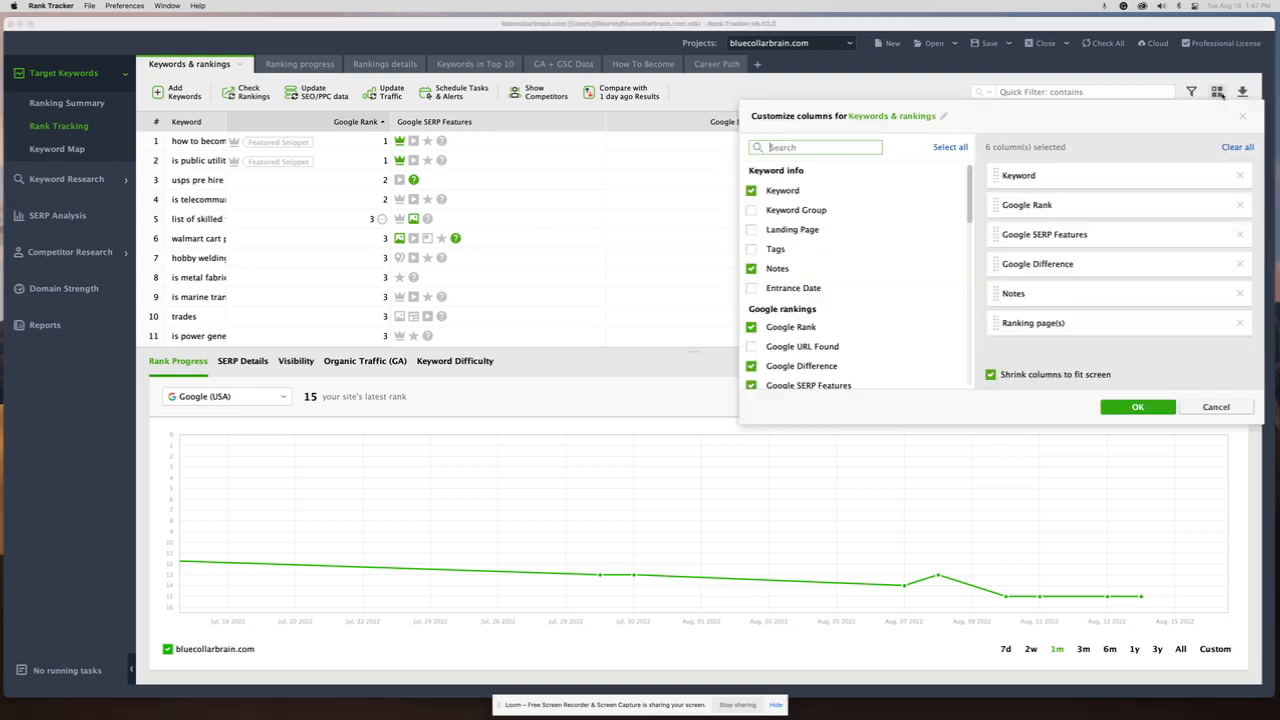
scroll(884, 294, "down", 4)
scroll(884, 294, "down", 3)
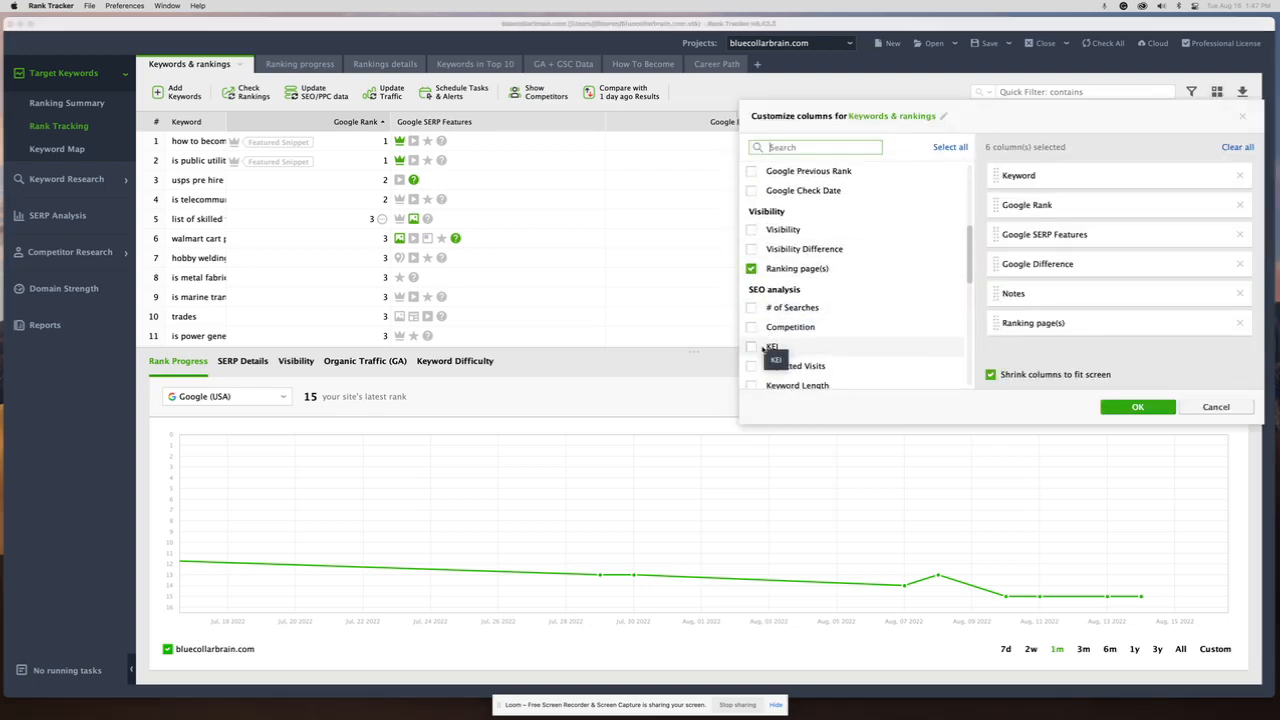
left_click(762, 348)
left_click(753, 346)
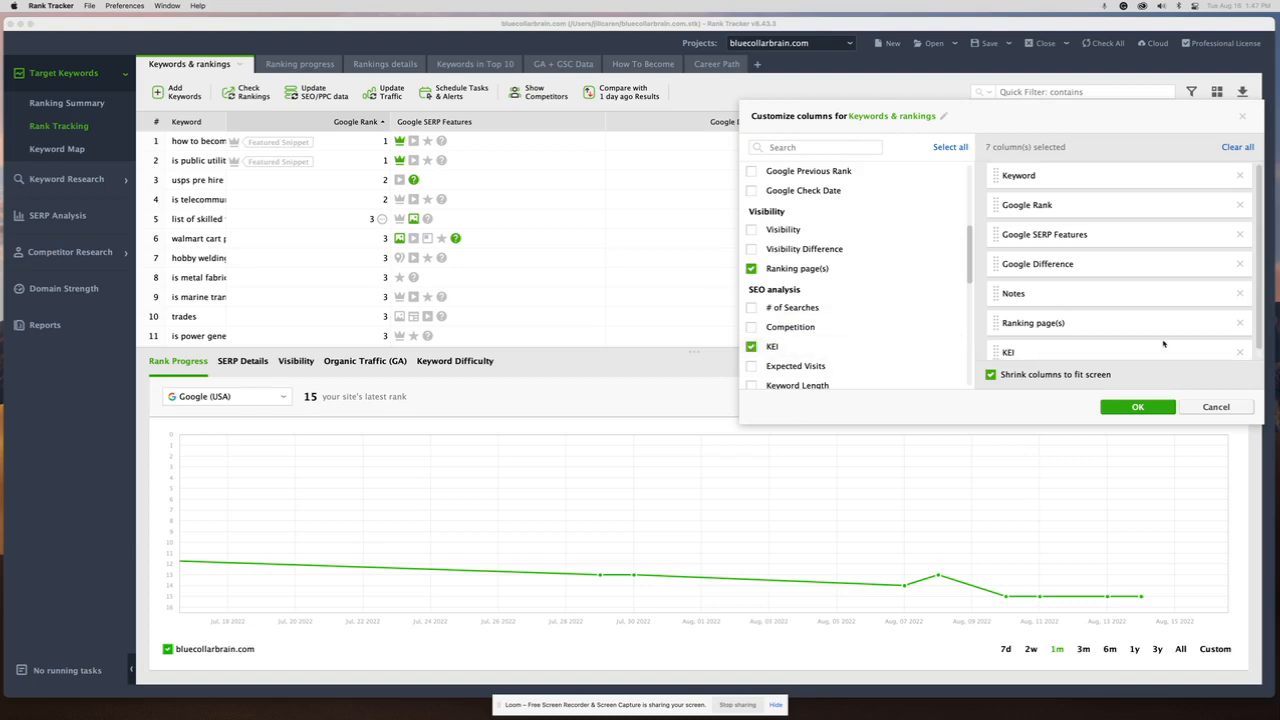
left_click_drag(1146, 355, 1130, 197)
left_click(1138, 407)
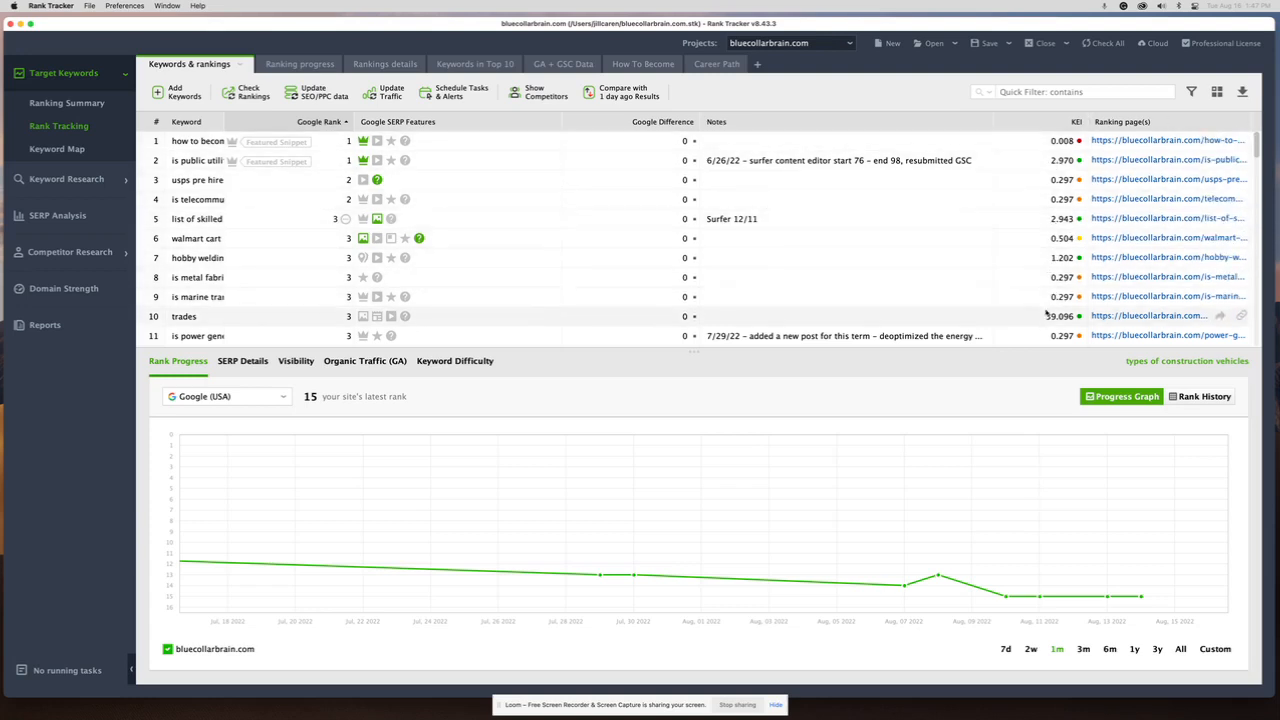
Look through the other columns available for the Keywords & rankings table and close the column settings without changes.
left_click(1217, 91)
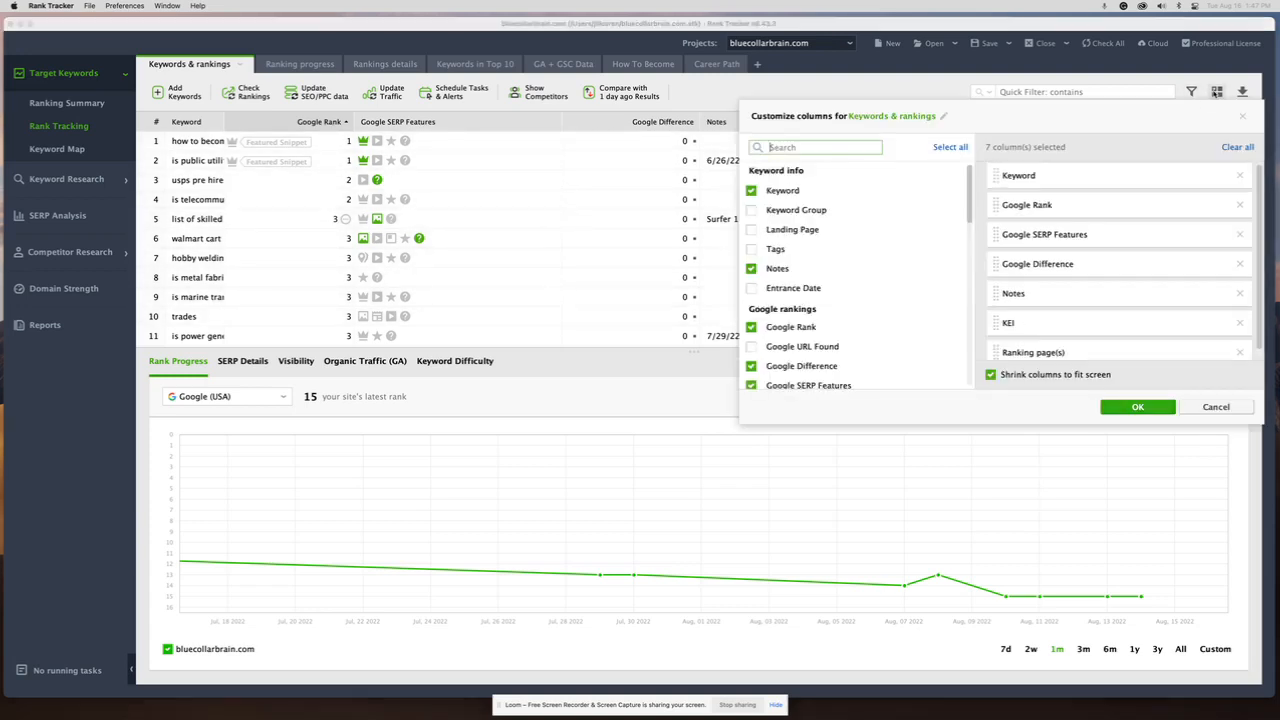
scroll(855, 302, "down", 5)
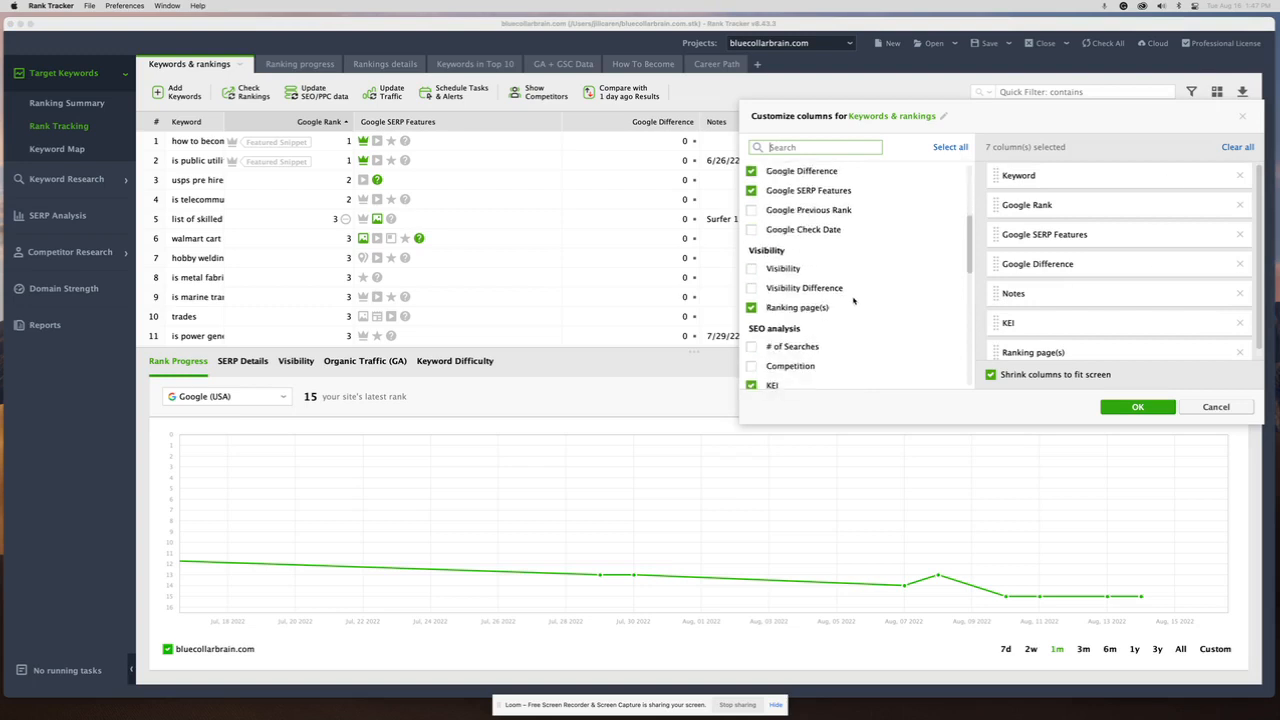
left_click(1160, 408)
Look at the Ranking progress, Rankings details and Keywords in Top 10 views of the rank tracking table.
left_click(313, 67)
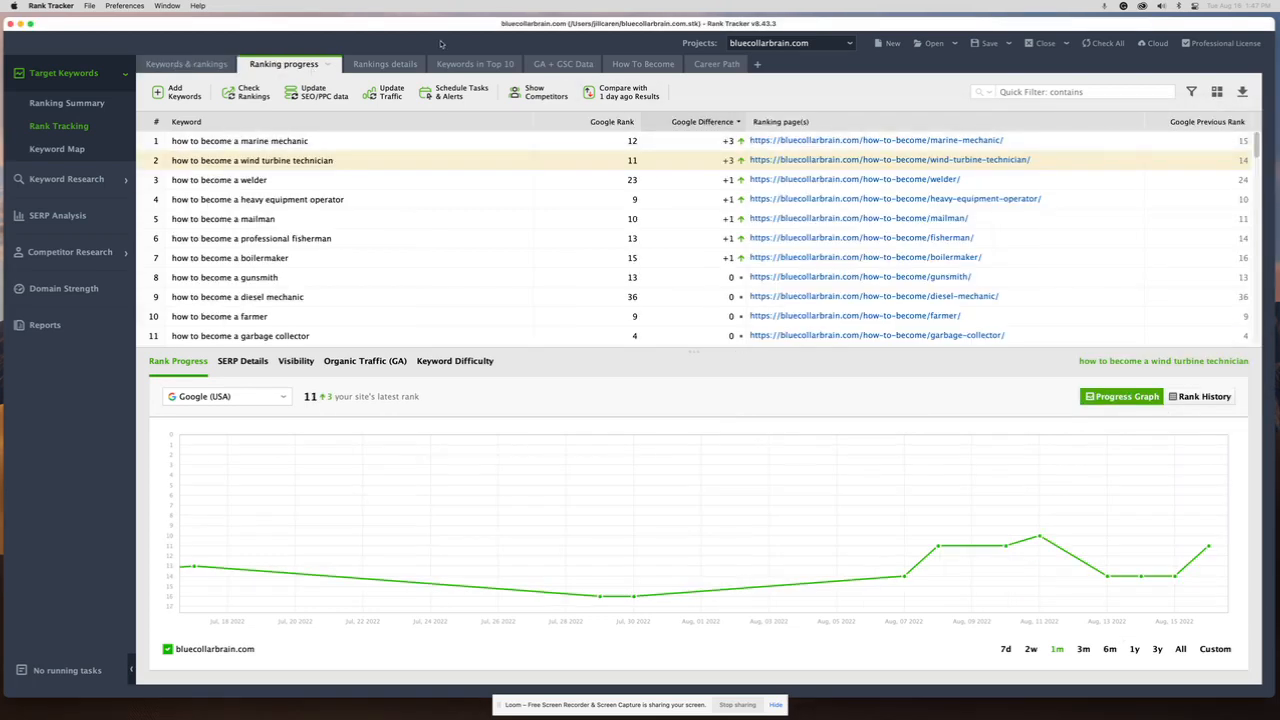
left_click(382, 64)
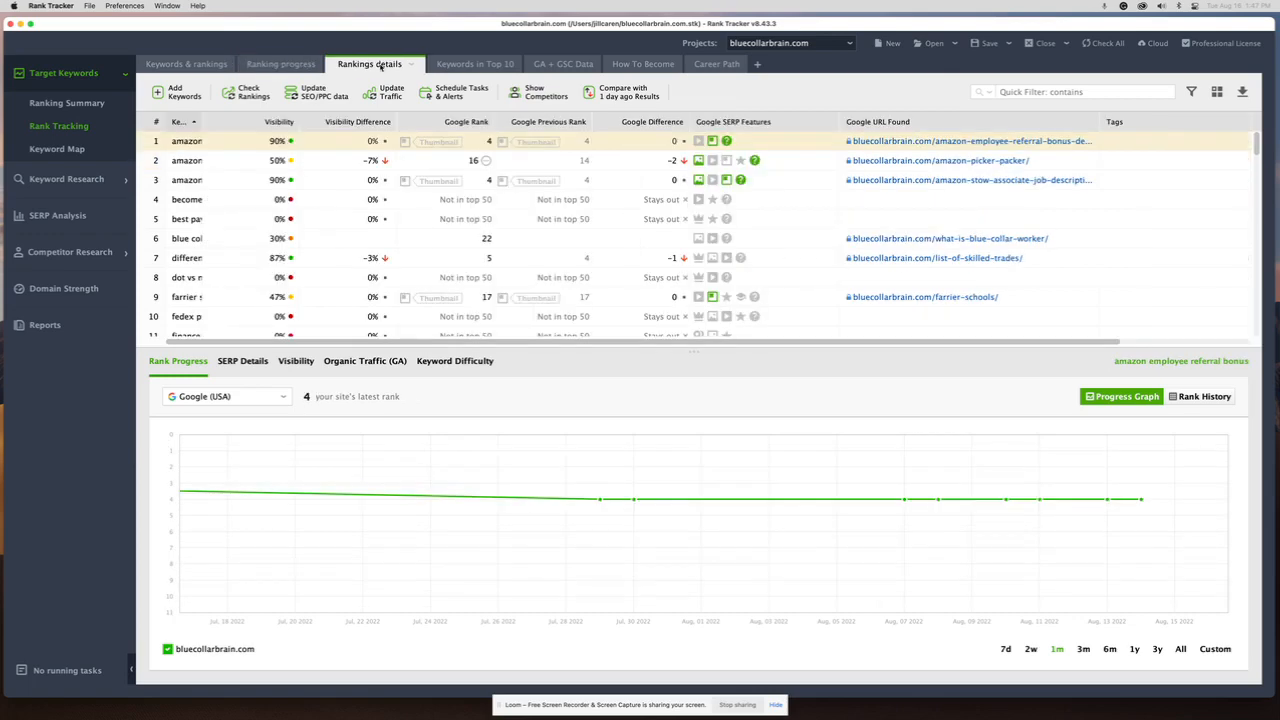
left_click(488, 65)
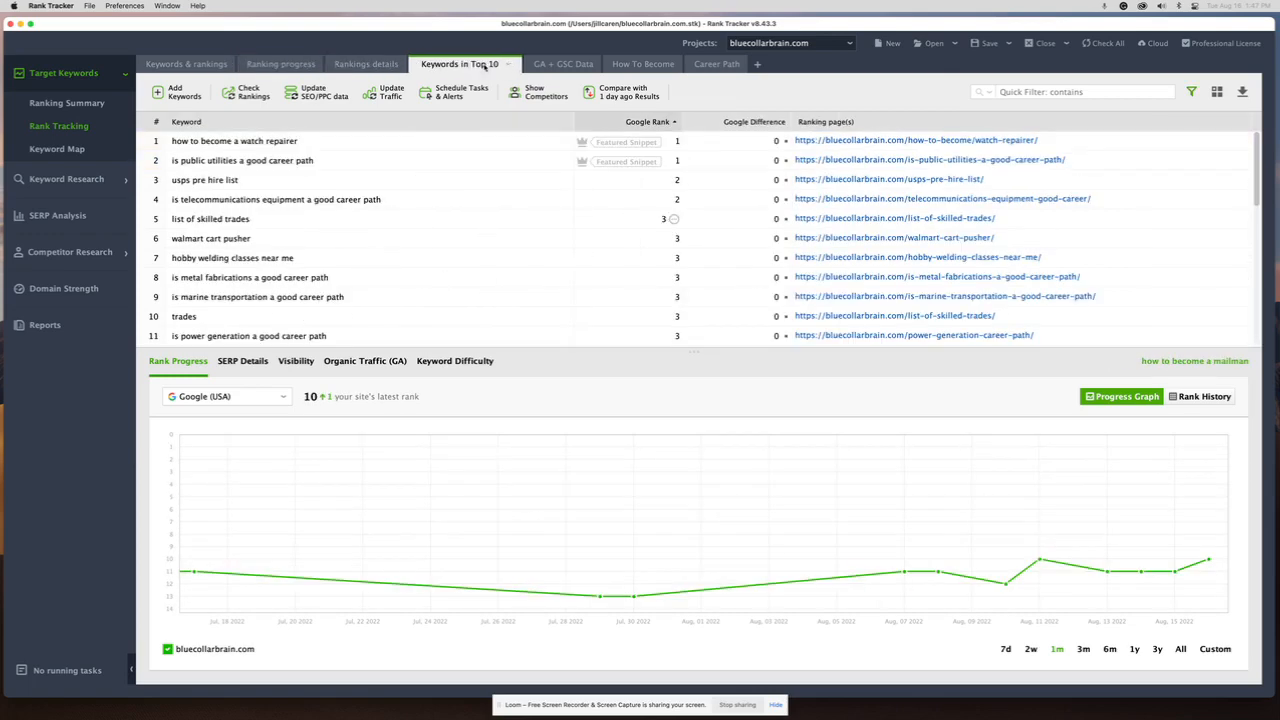
In the GA + GSC Data view, narrow the Keyword, SERP features and Ranking page(s) columns and sort the keywords by most clicks.
left_click(560, 64)
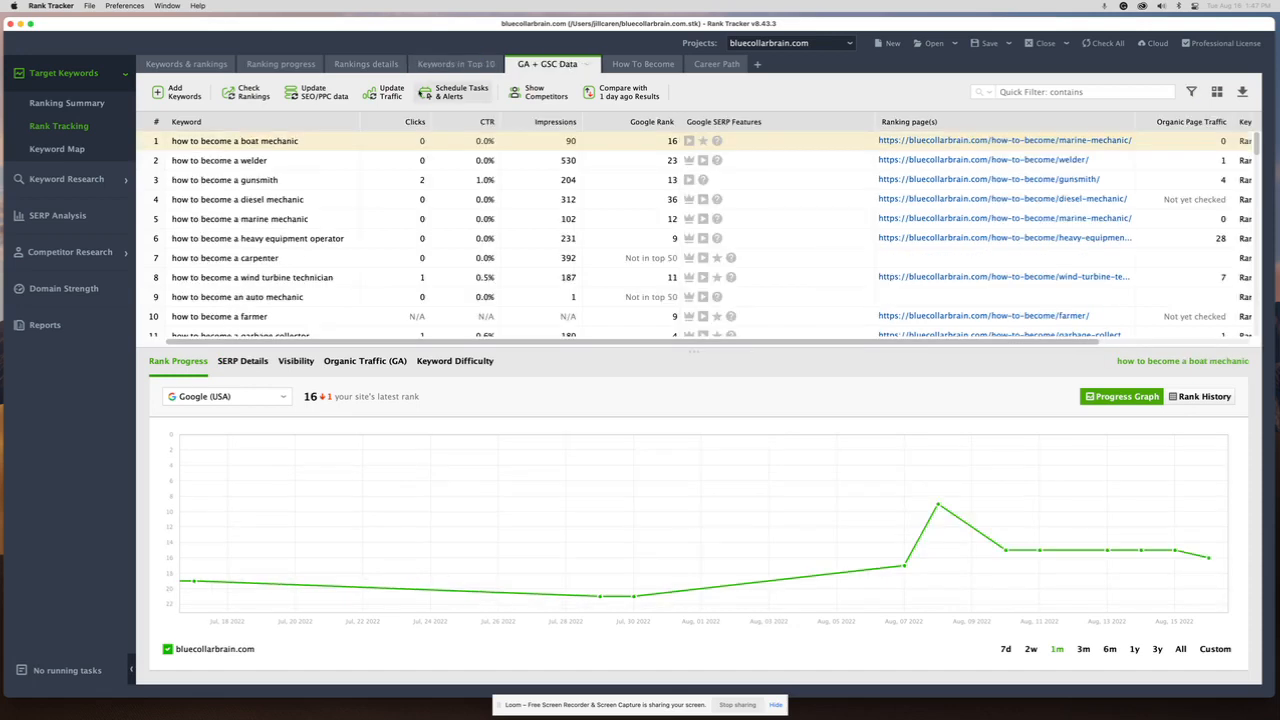
left_click_drag(359, 121, 174, 125)
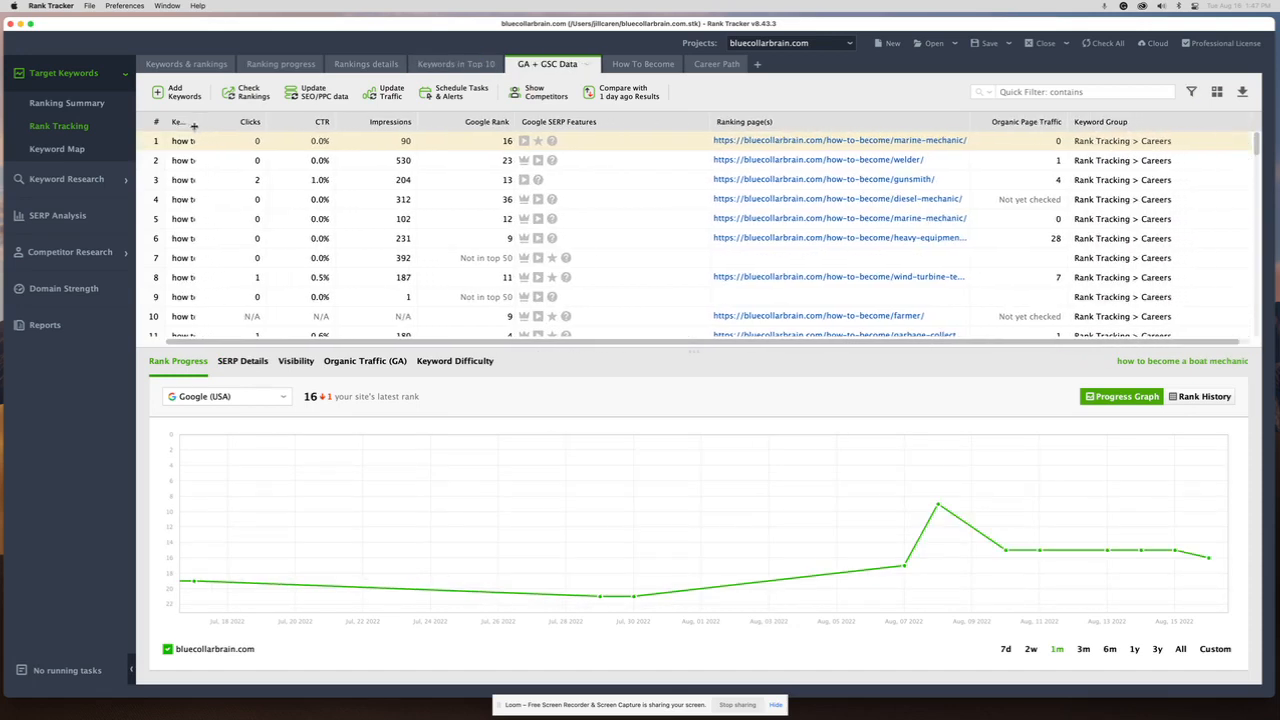
left_click_drag(704, 121, 674, 140)
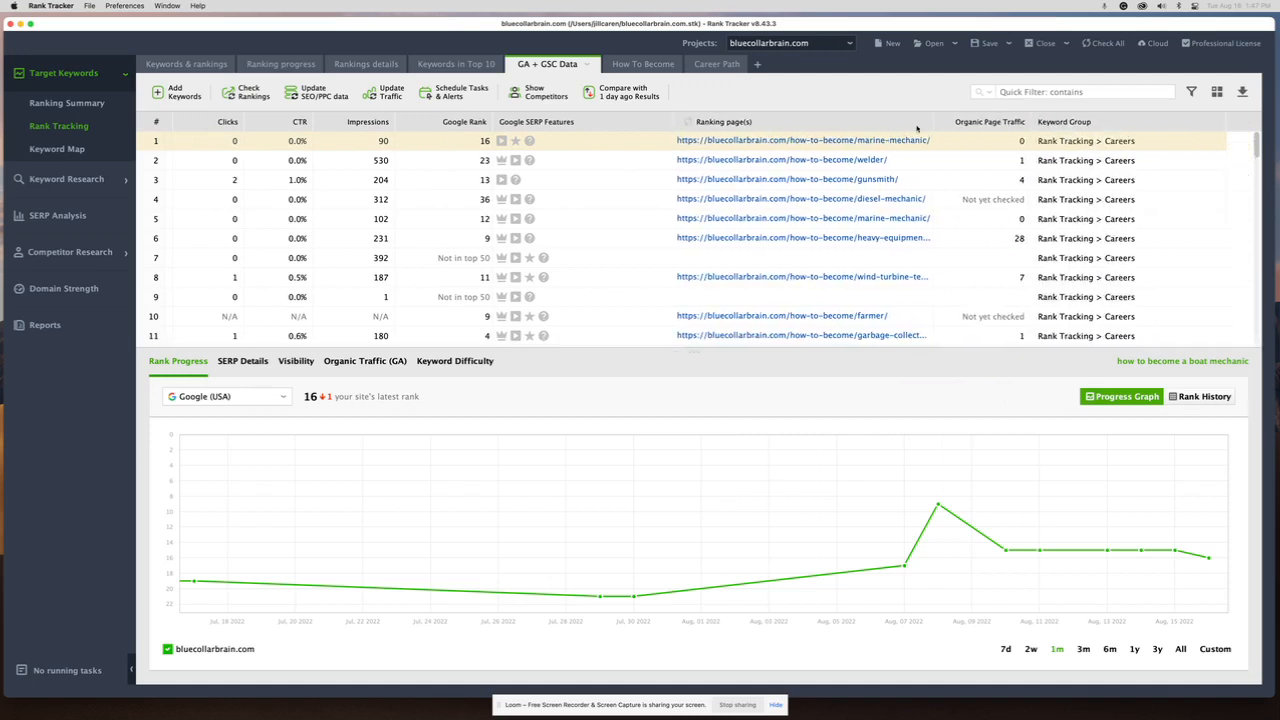
left_click_drag(940, 121, 734, 121)
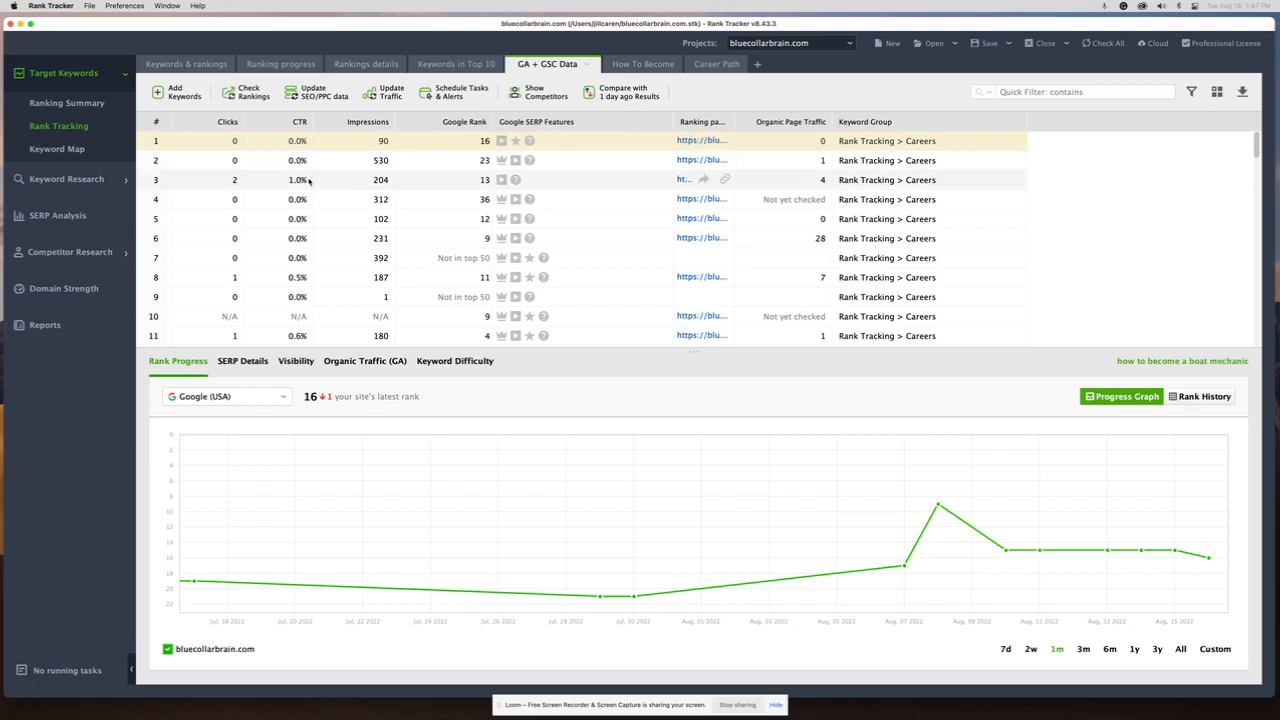
left_click(227, 121)
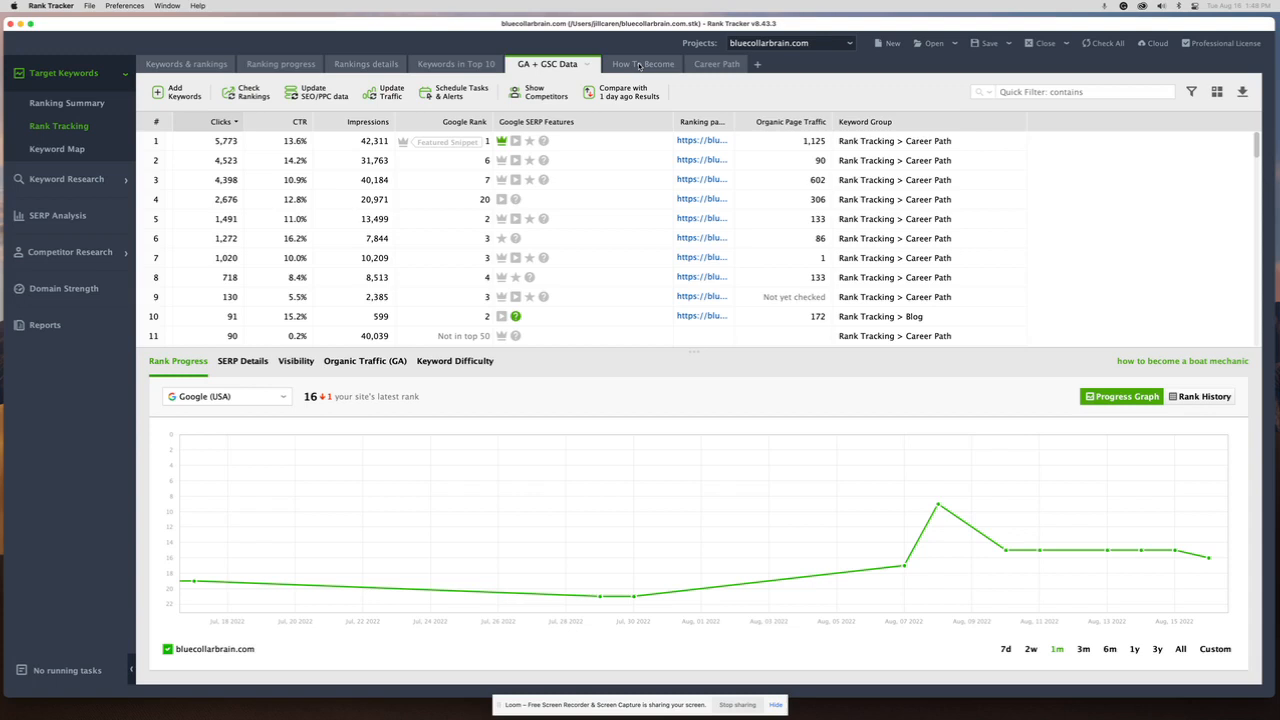
In the How To Become view, narrow the Keyword column, then review its keyword filter and available filter criteria and cancel.
left_click(639, 66)
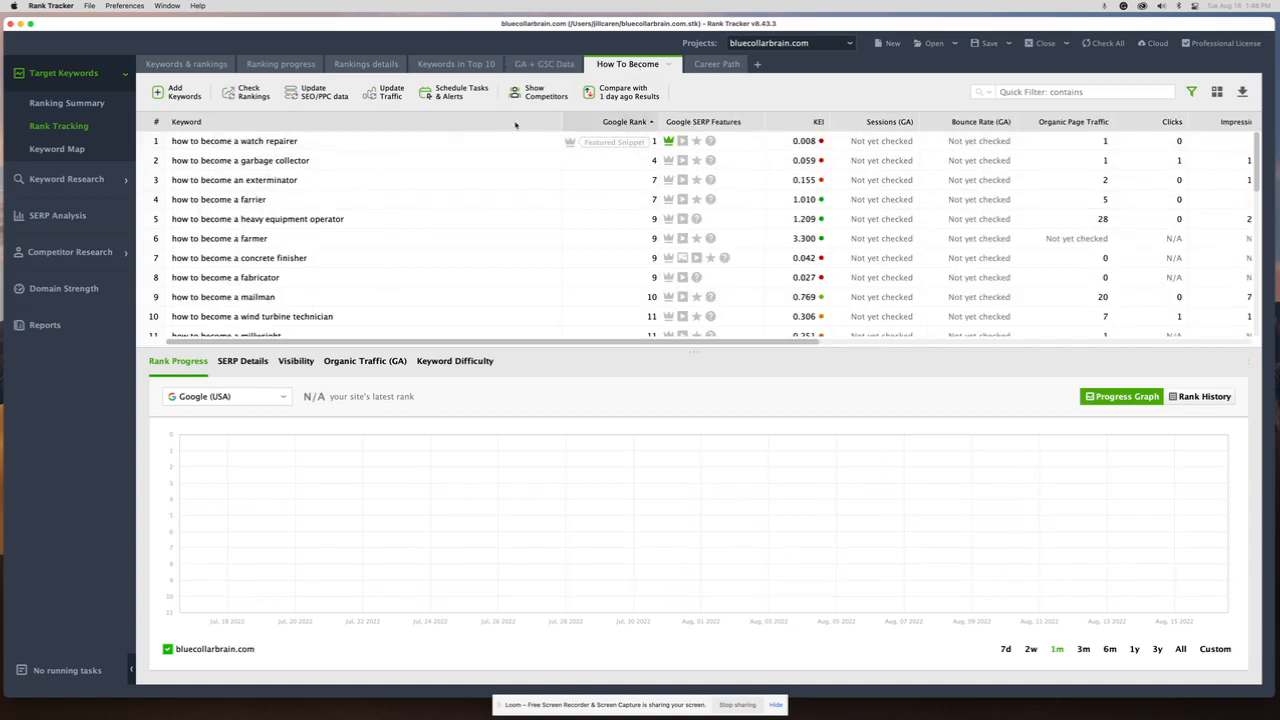
left_click_drag(561, 125, 200, 122)
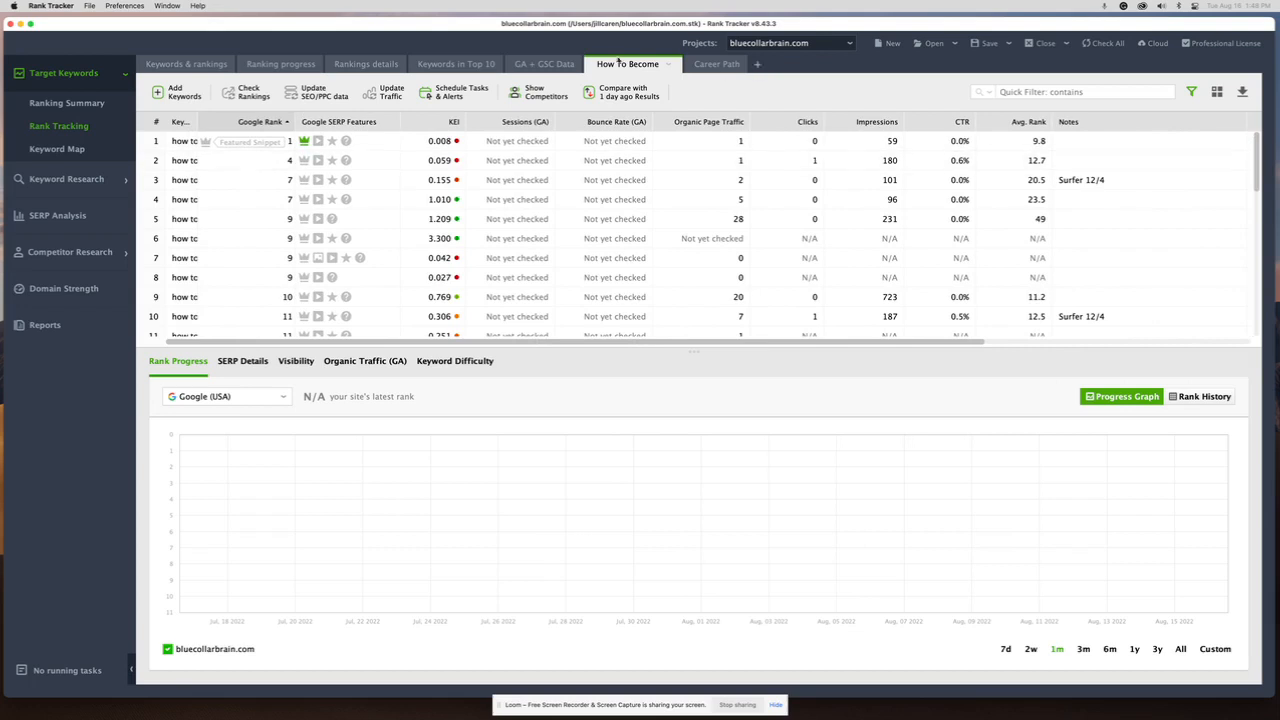
left_click(1191, 92)
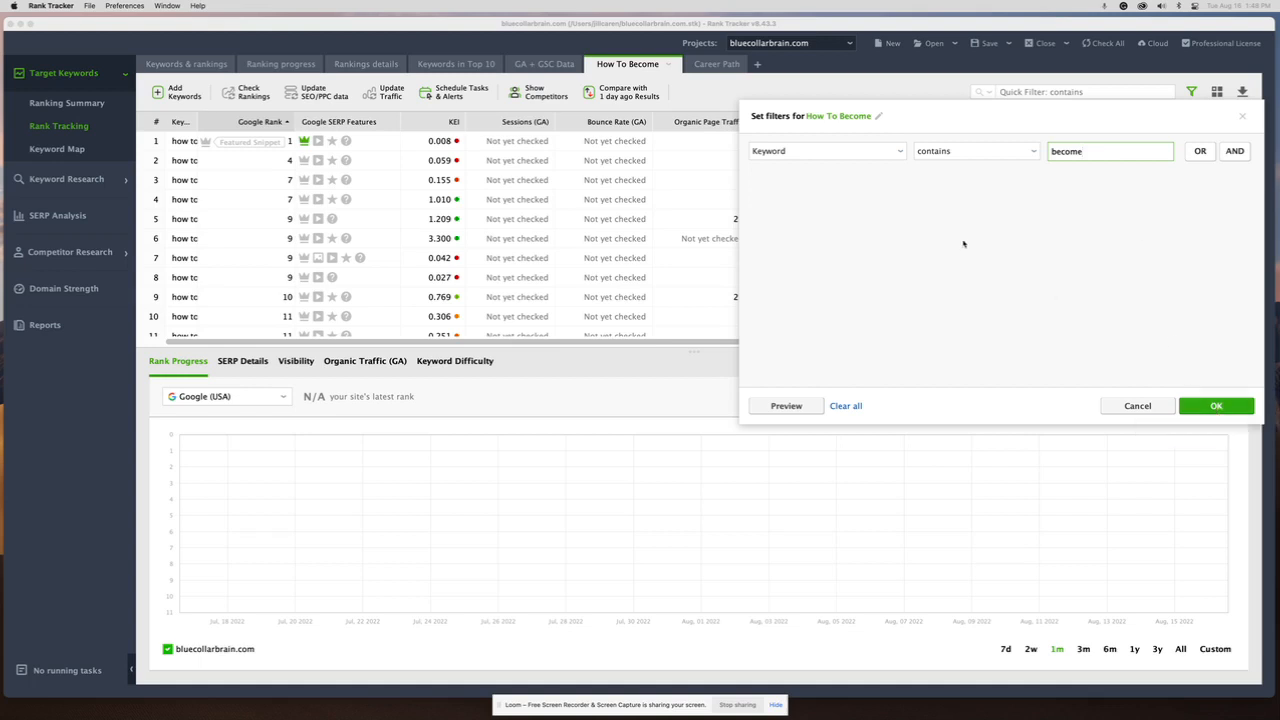
left_click(884, 151)
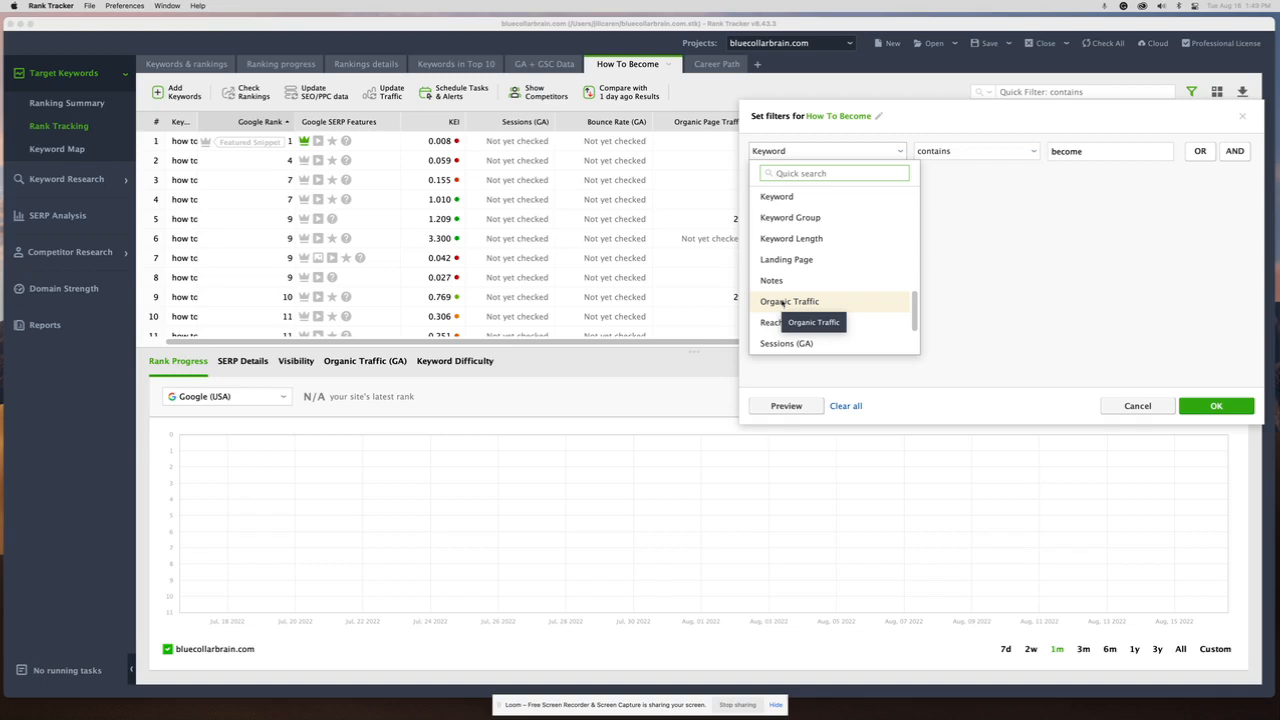
left_click(1136, 407)
left_click(1150, 404)
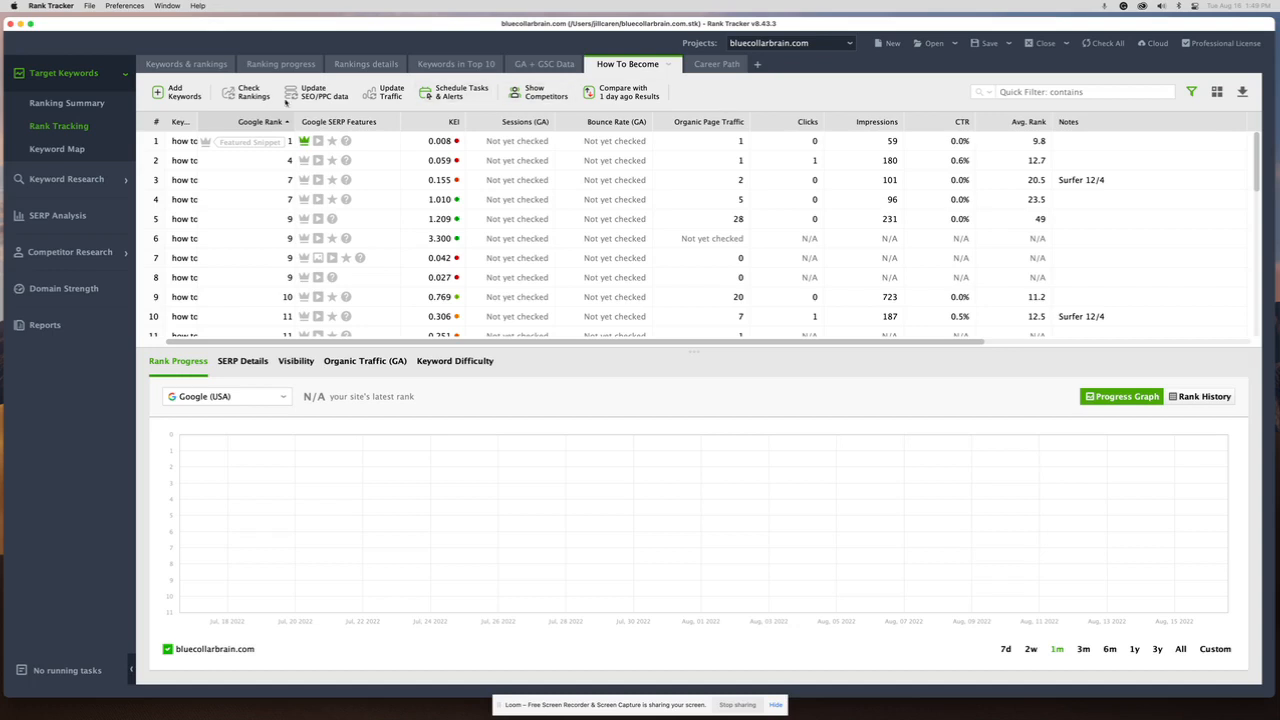
In the Keywords & rankings view, narrow the Ranking page(s) and Keyword columns.
left_click(205, 68)
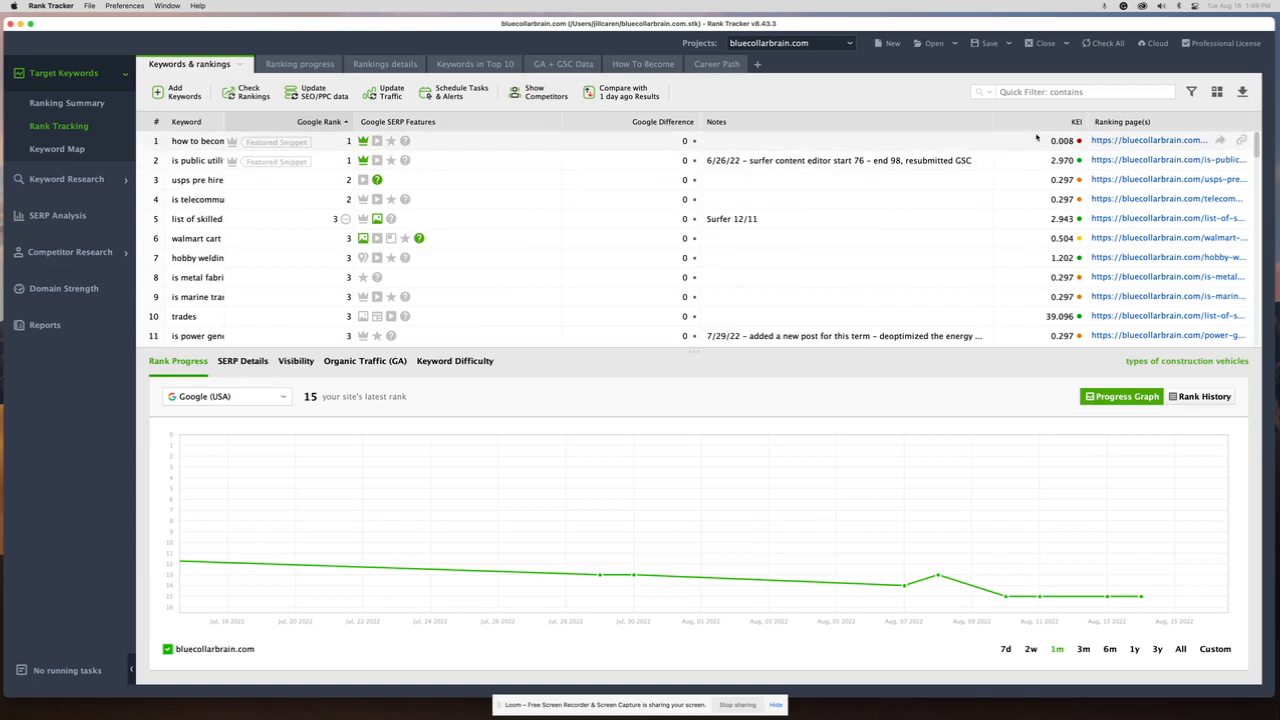
left_click_drag(1088, 124, 1141, 125)
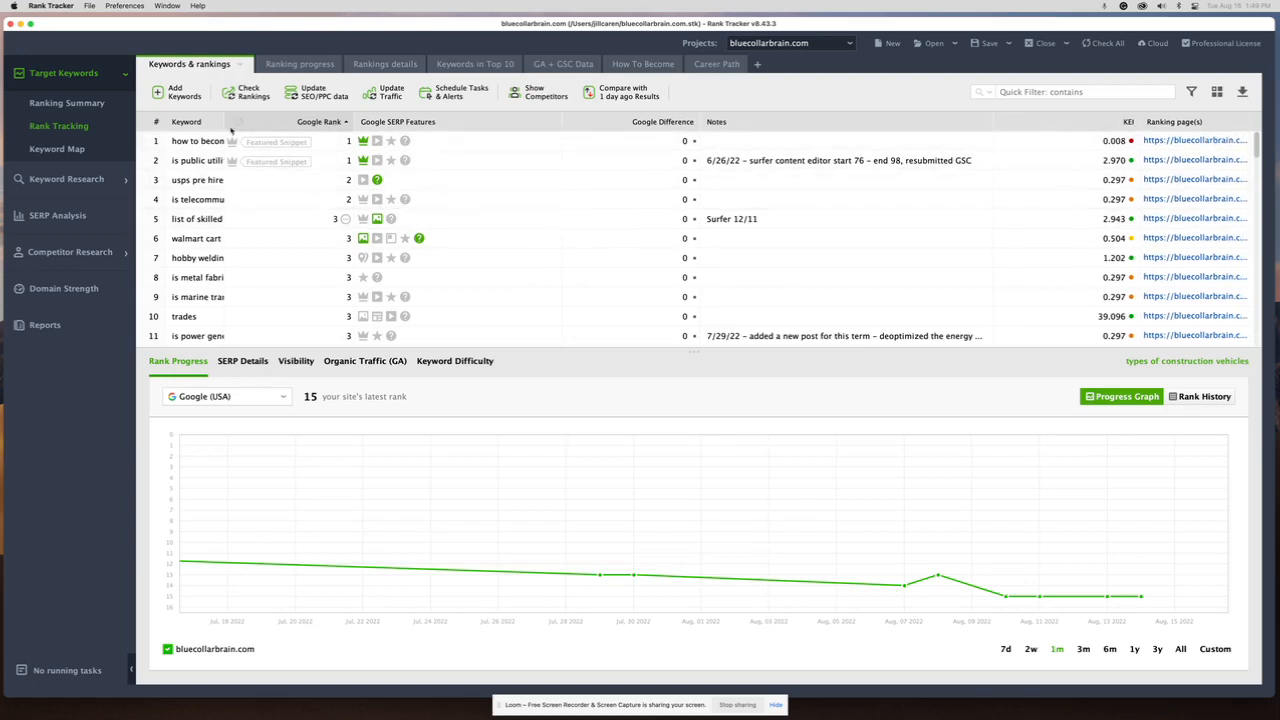
left_click_drag(221, 121, 193, 121)
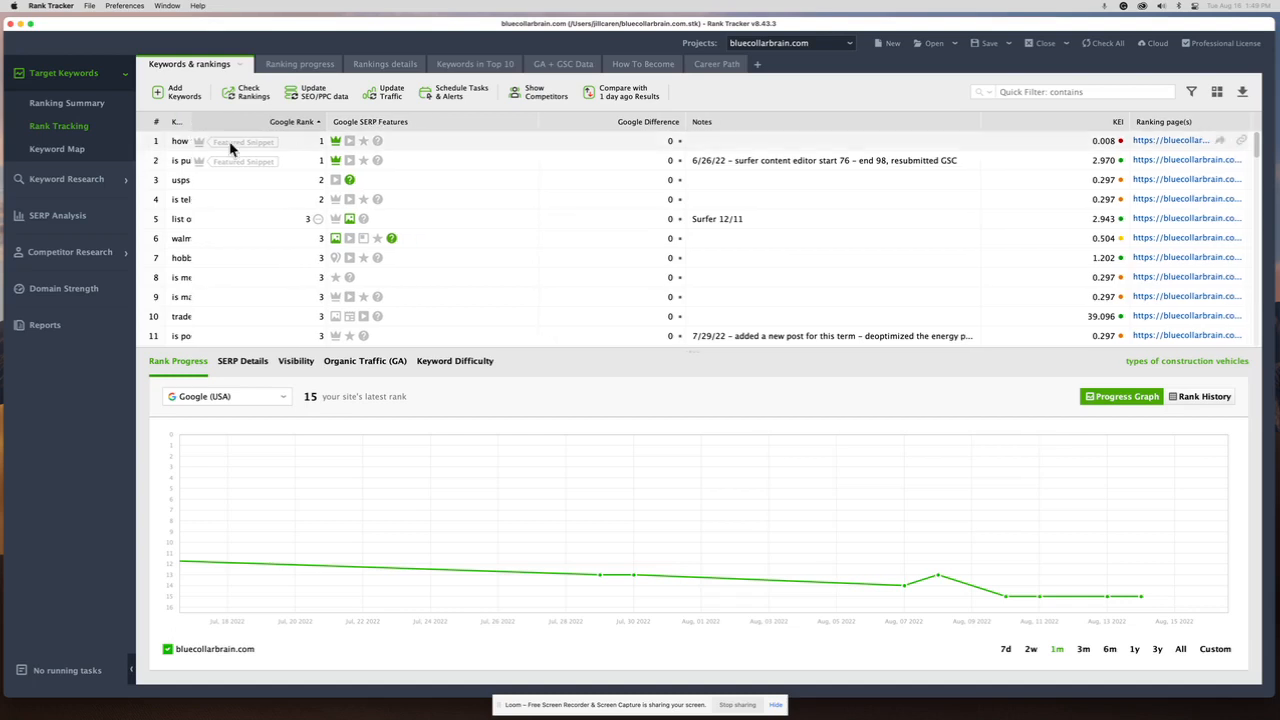
Examine the rank progress graphs of "how to become a watch repairer" and "is metal fabrications a good career path".
left_click(643, 142)
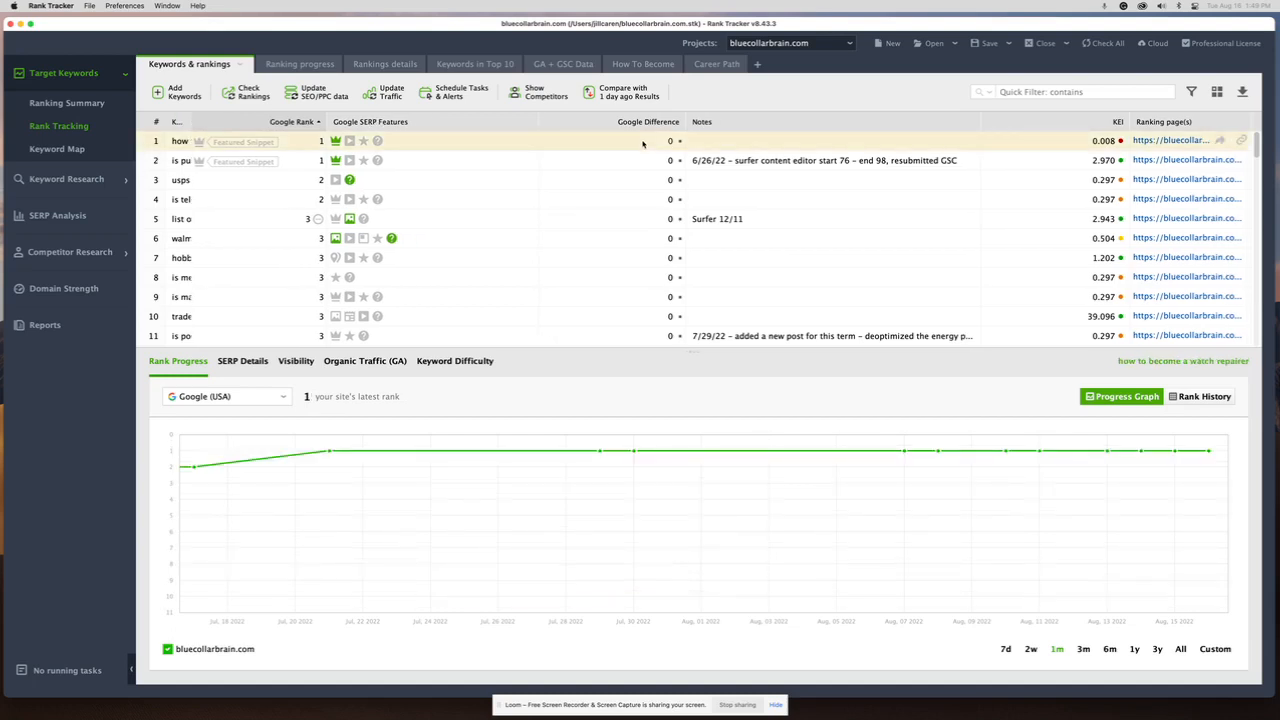
mouse_move(330, 453)
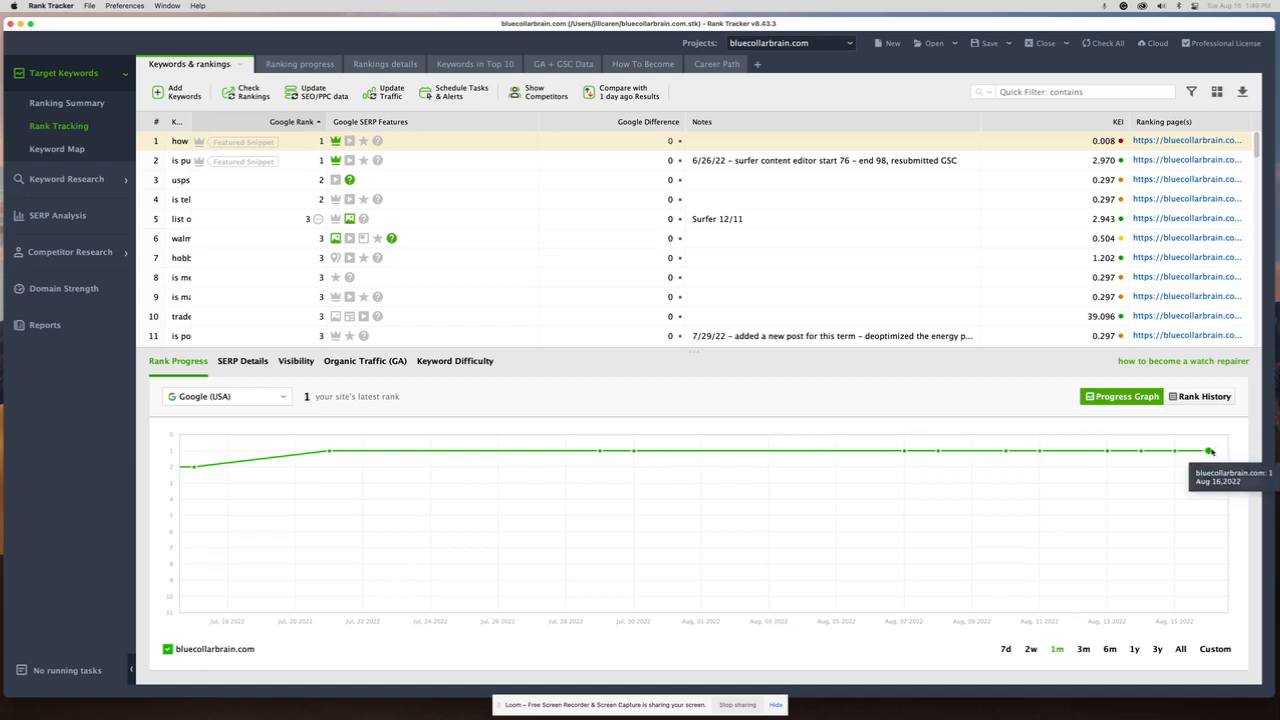
left_click(176, 279)
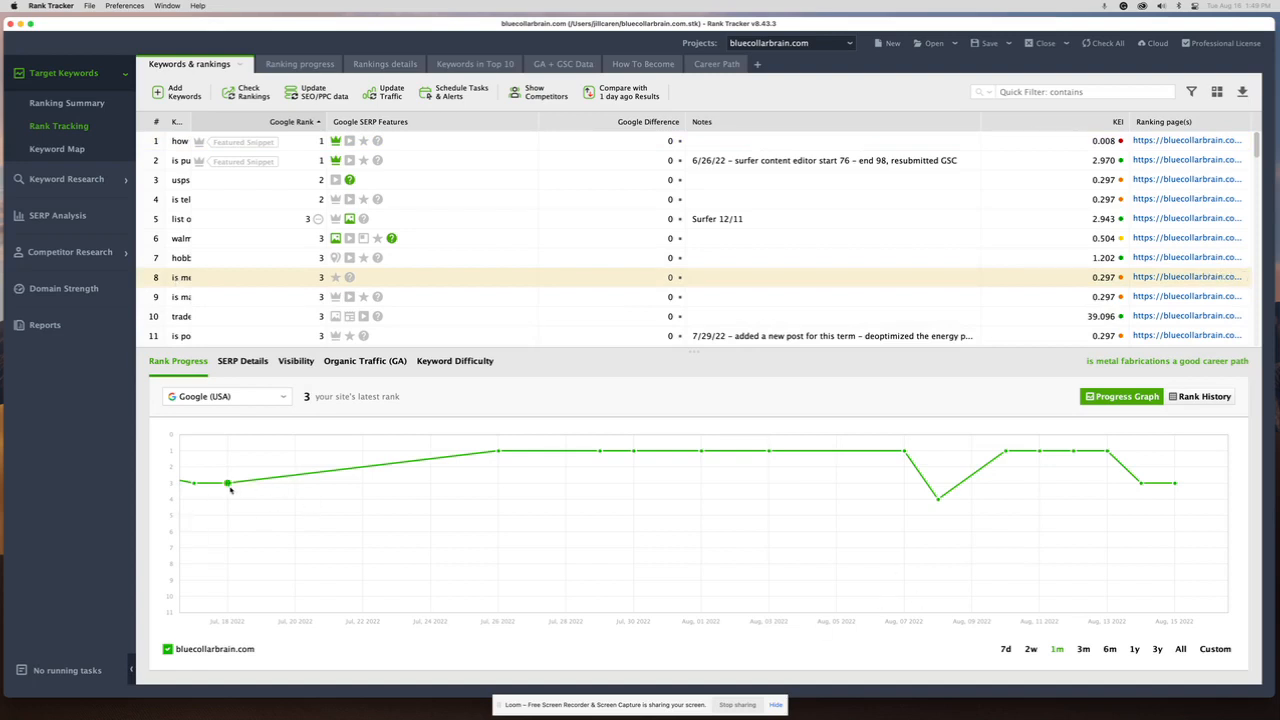
scroll(223, 518, "up", 5)
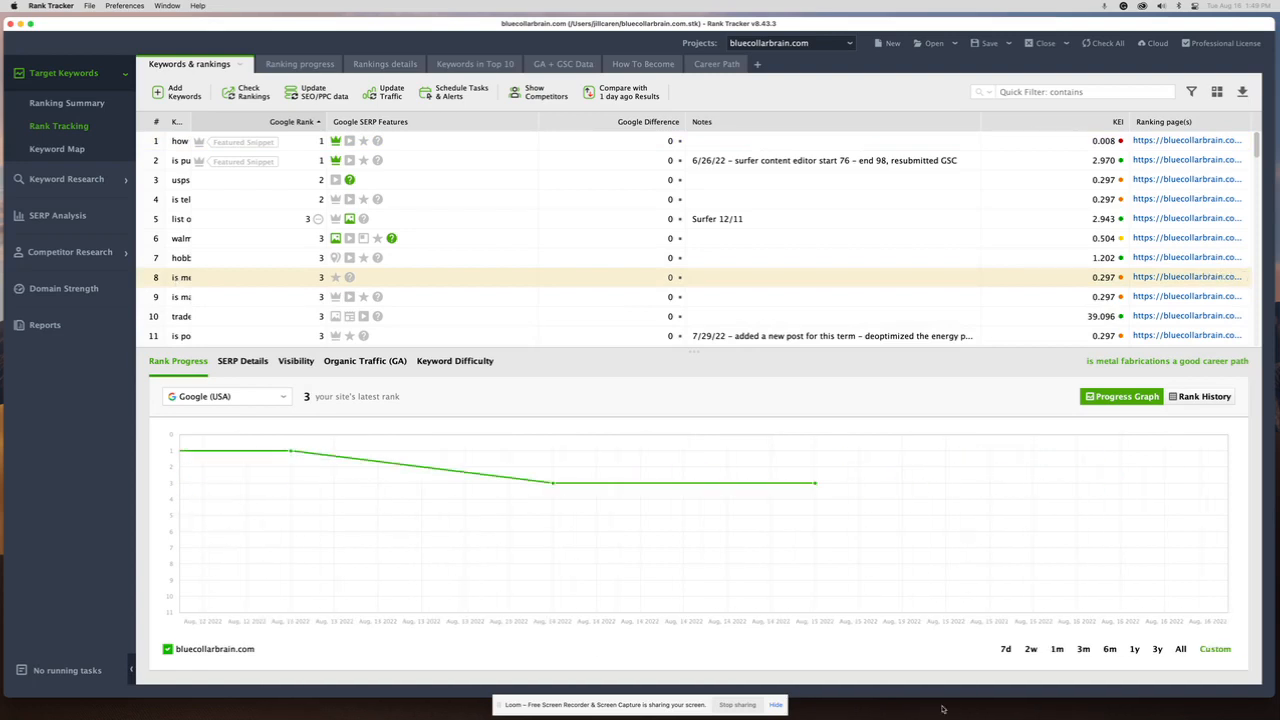
Show the metal fabrications keyword's rank progress for all dates and check its ranks at the earliest, lowest and following points.
left_click(1180, 650)
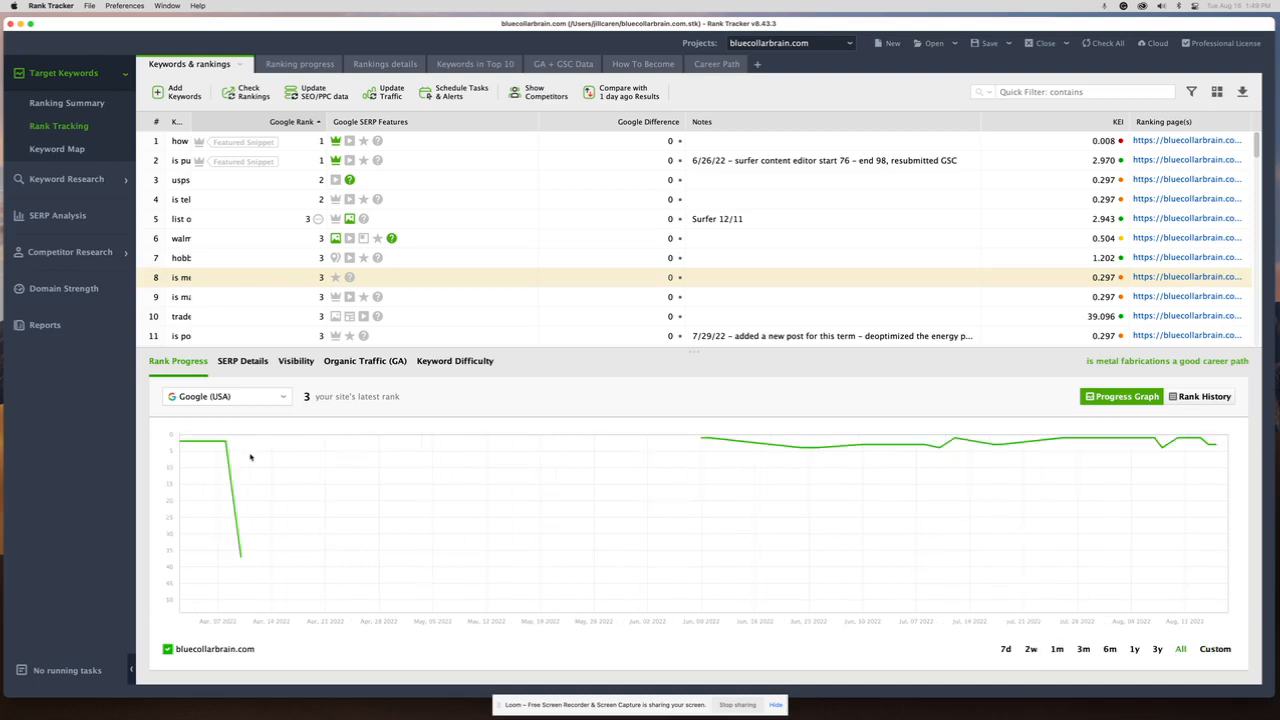
mouse_move(181, 443)
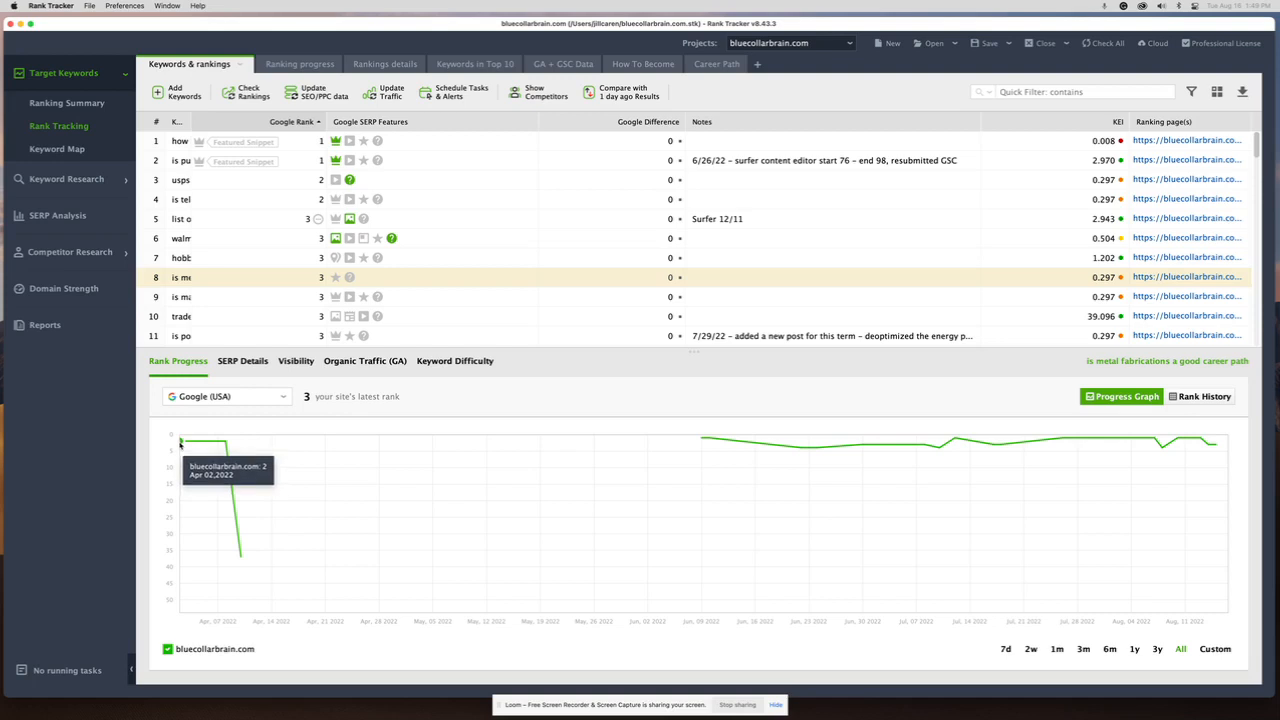
mouse_move(241, 560)
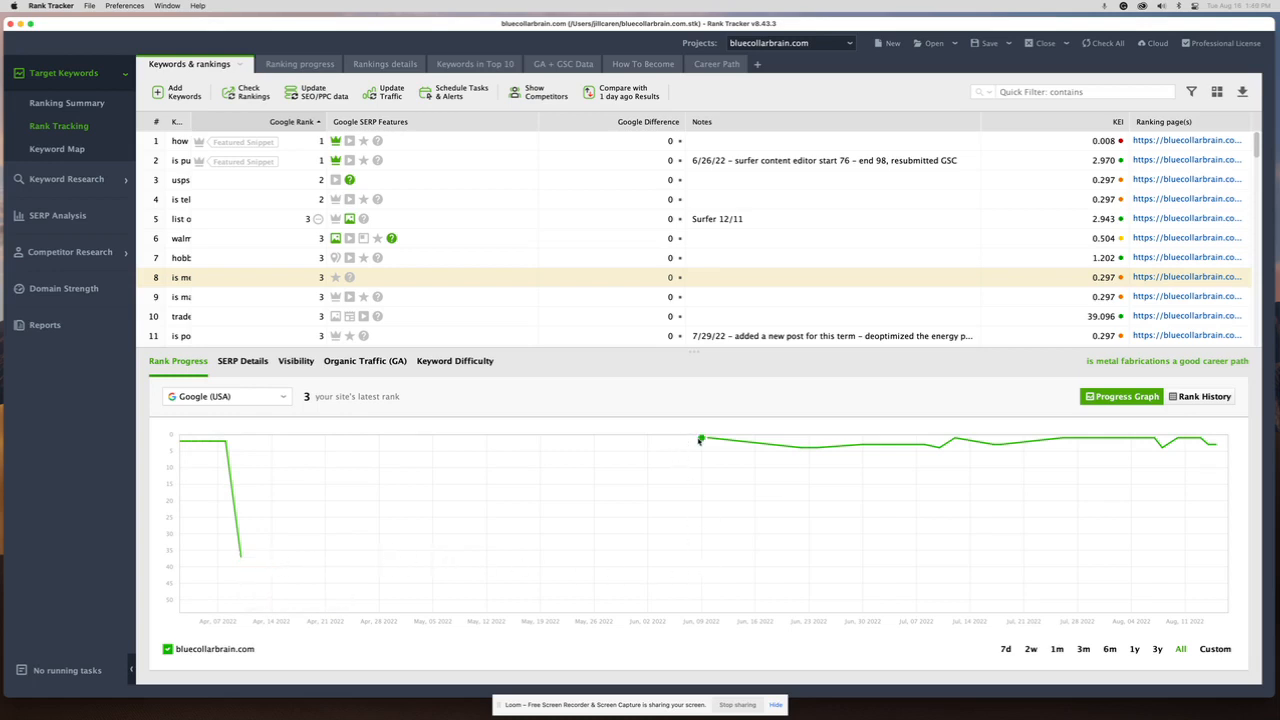
mouse_move(700, 441)
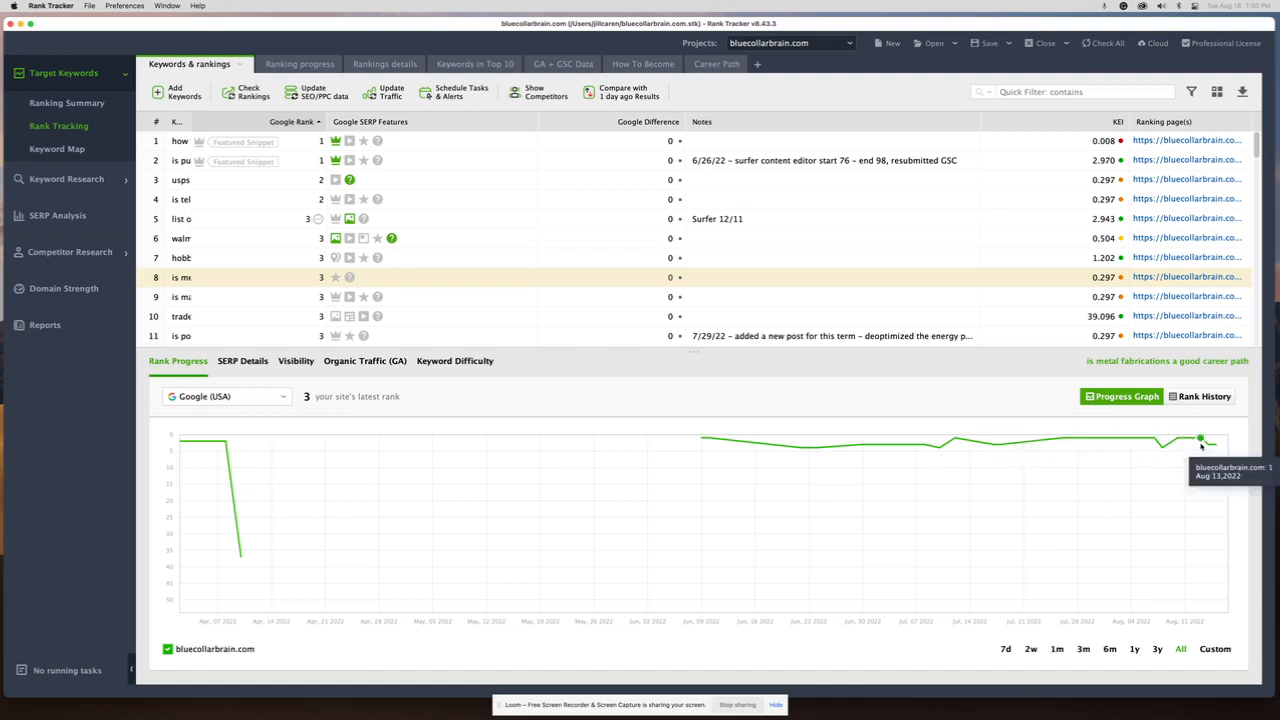
Show the metal fabrications keyword's rank history, narrow the URL Found column, and review the checks back to April 2022.
mouse_move(1215, 447)
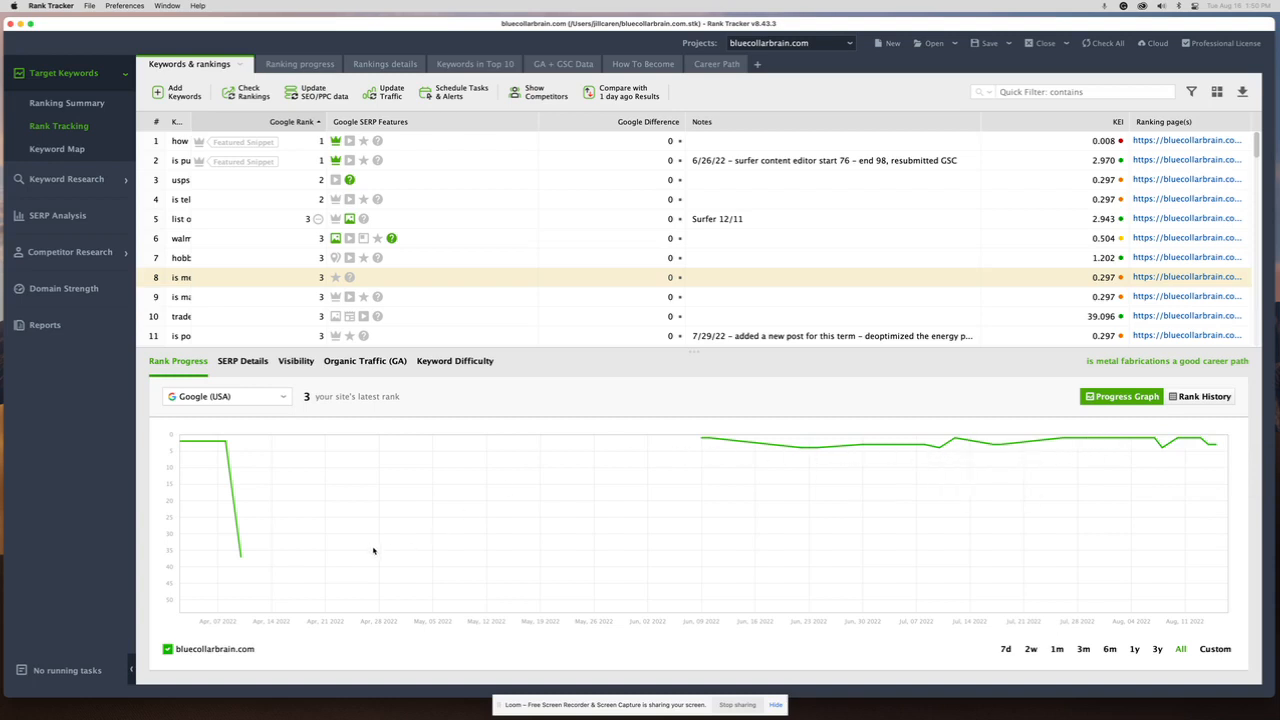
left_click(1203, 397)
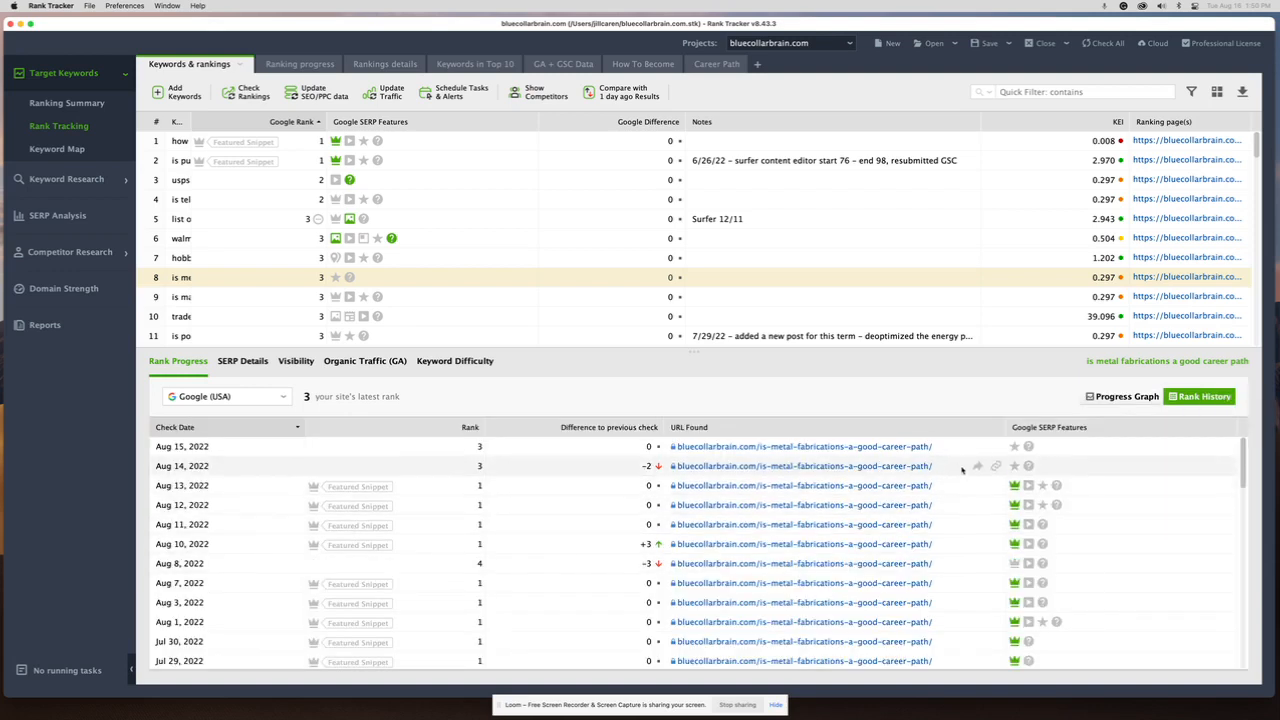
left_click_drag(1008, 427, 737, 428)
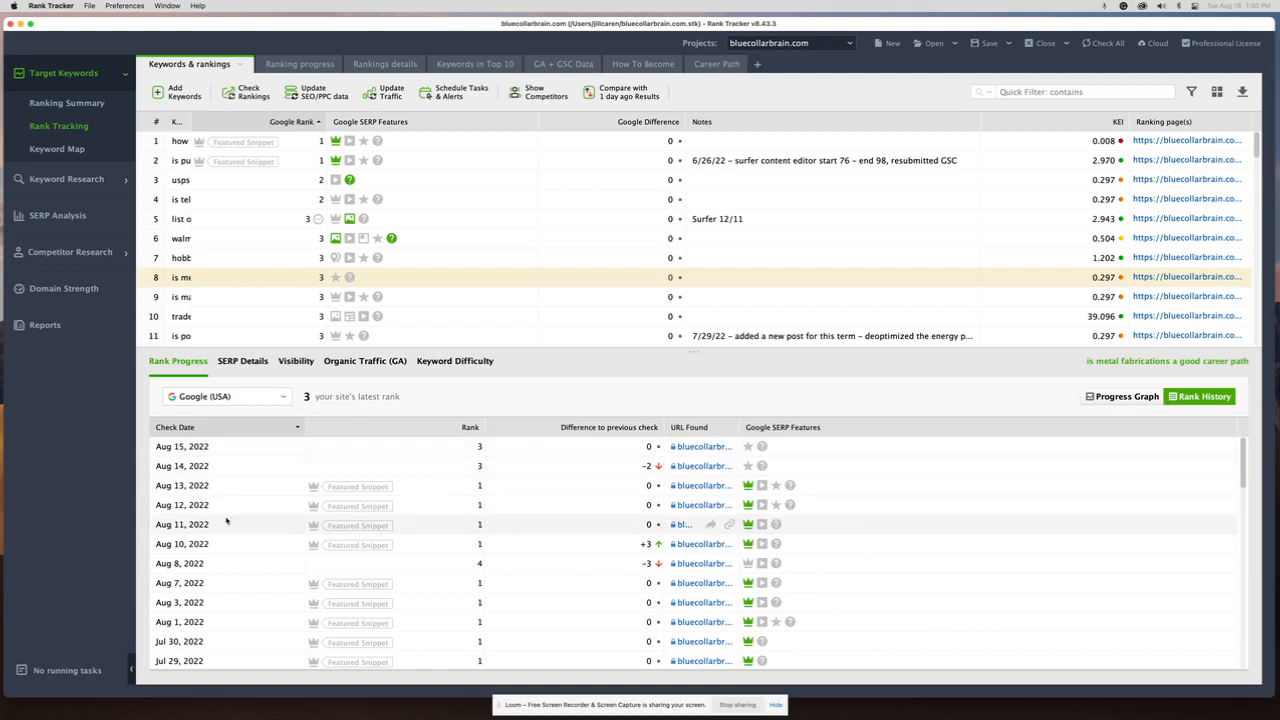
scroll(226, 520, "down", 15)
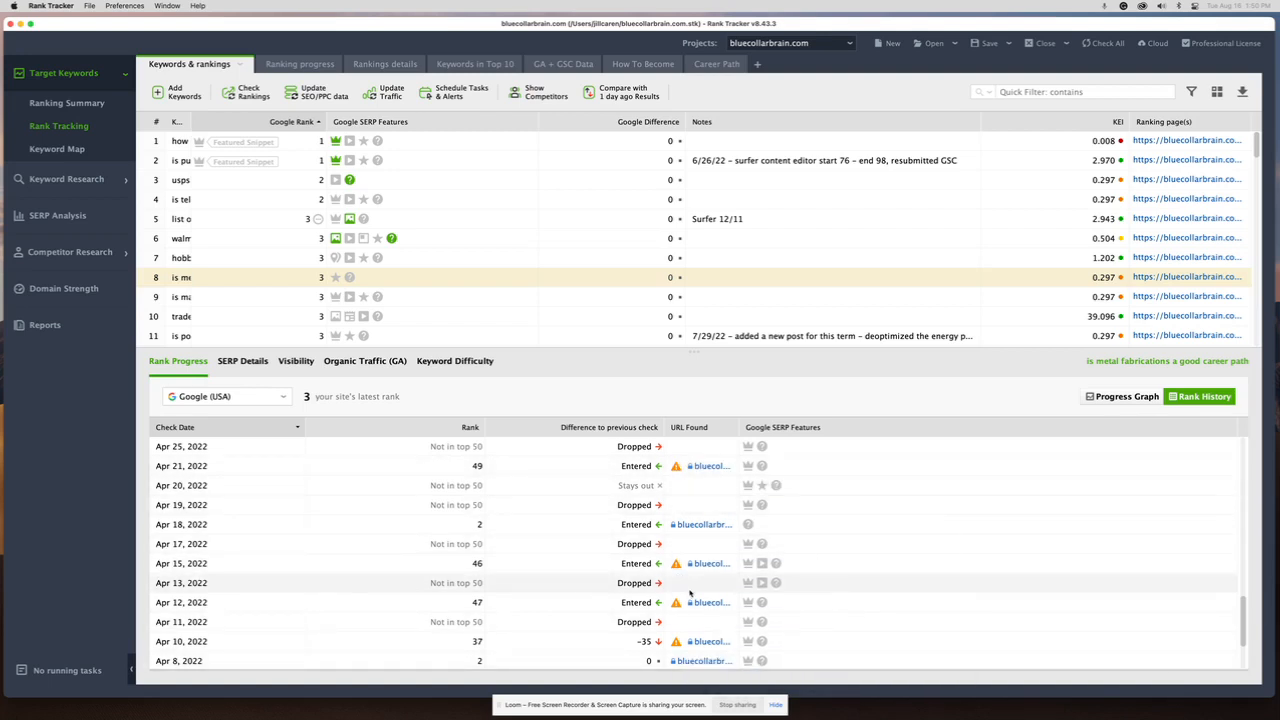
scroll(690, 565, "up", 15)
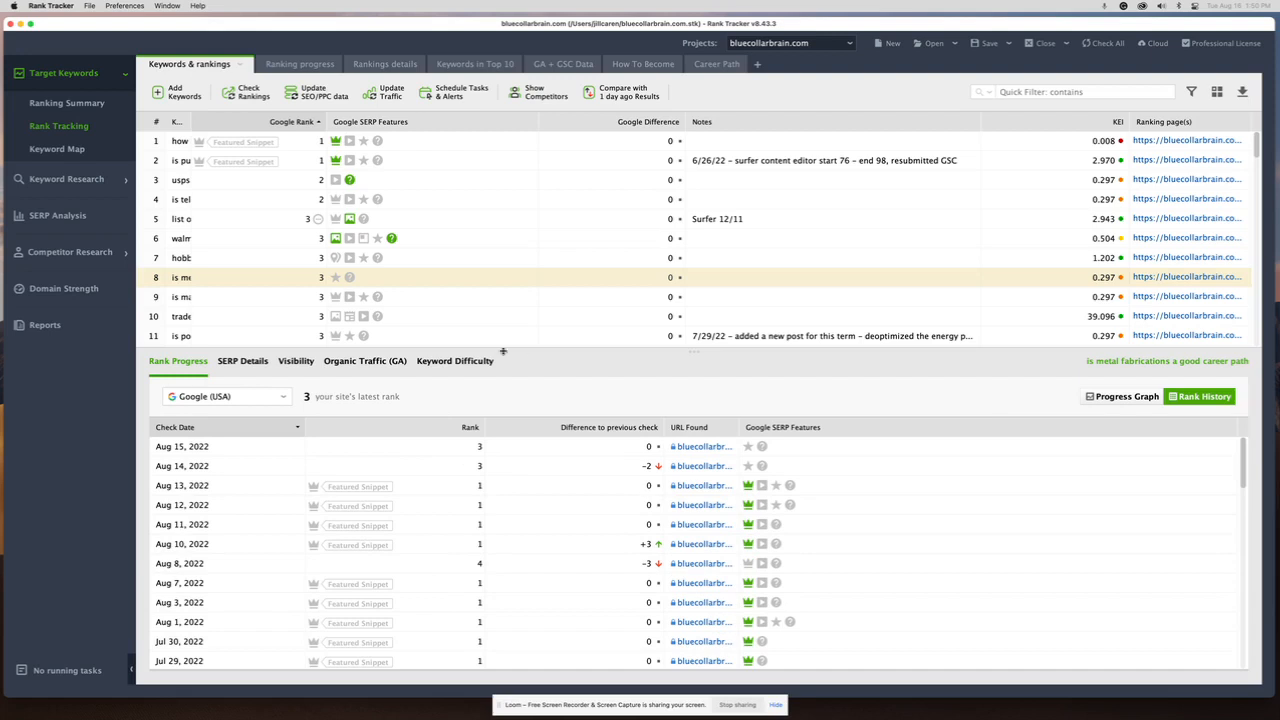
Examine the keyword's SERP fluctuation graph in SERP Details, checking the points in early August 2022.
left_click(243, 361)
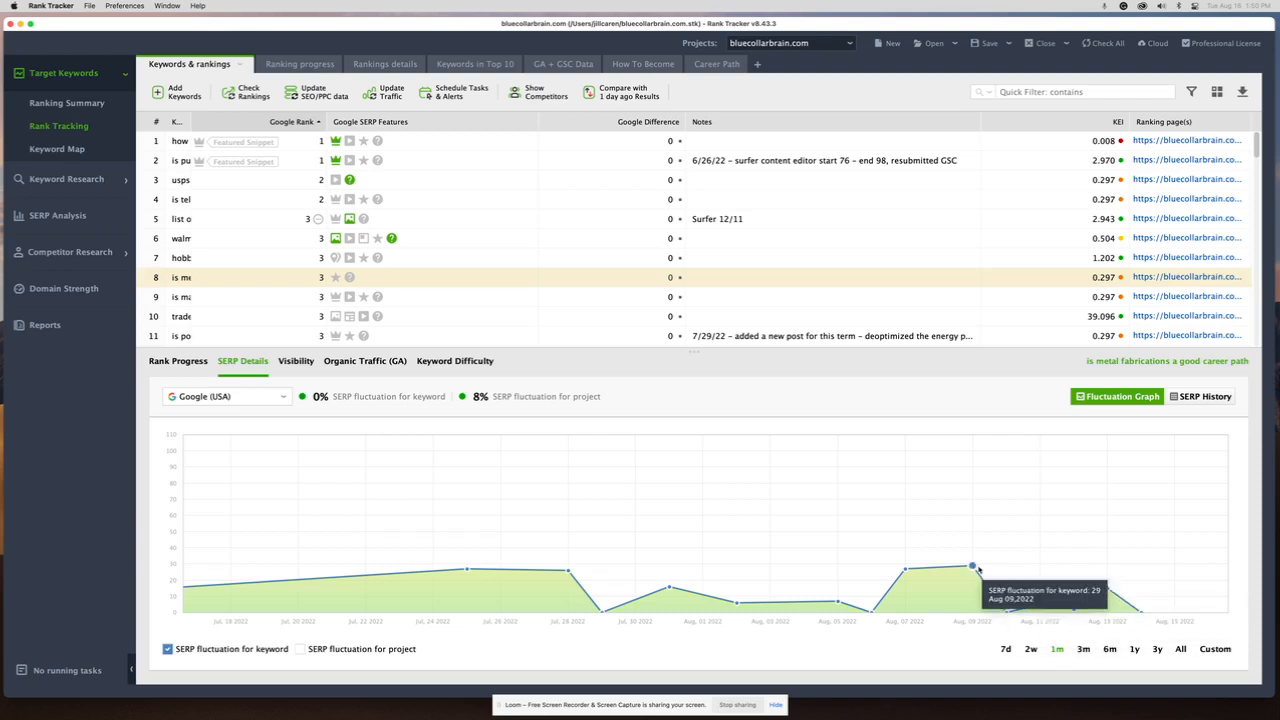
mouse_move(903, 571)
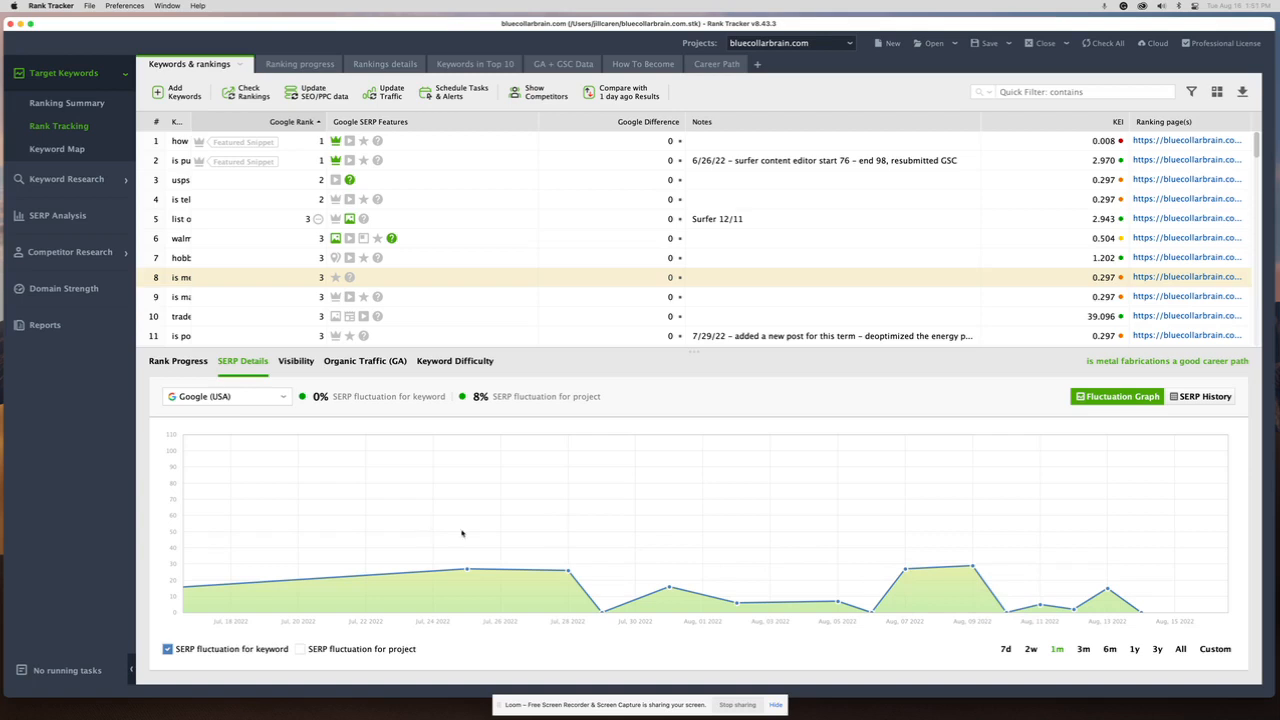
Review the keyword's SERP history back to April 2022 and open the bluecollarbrain.com result for Aug 14, 2022.
left_click(1192, 399)
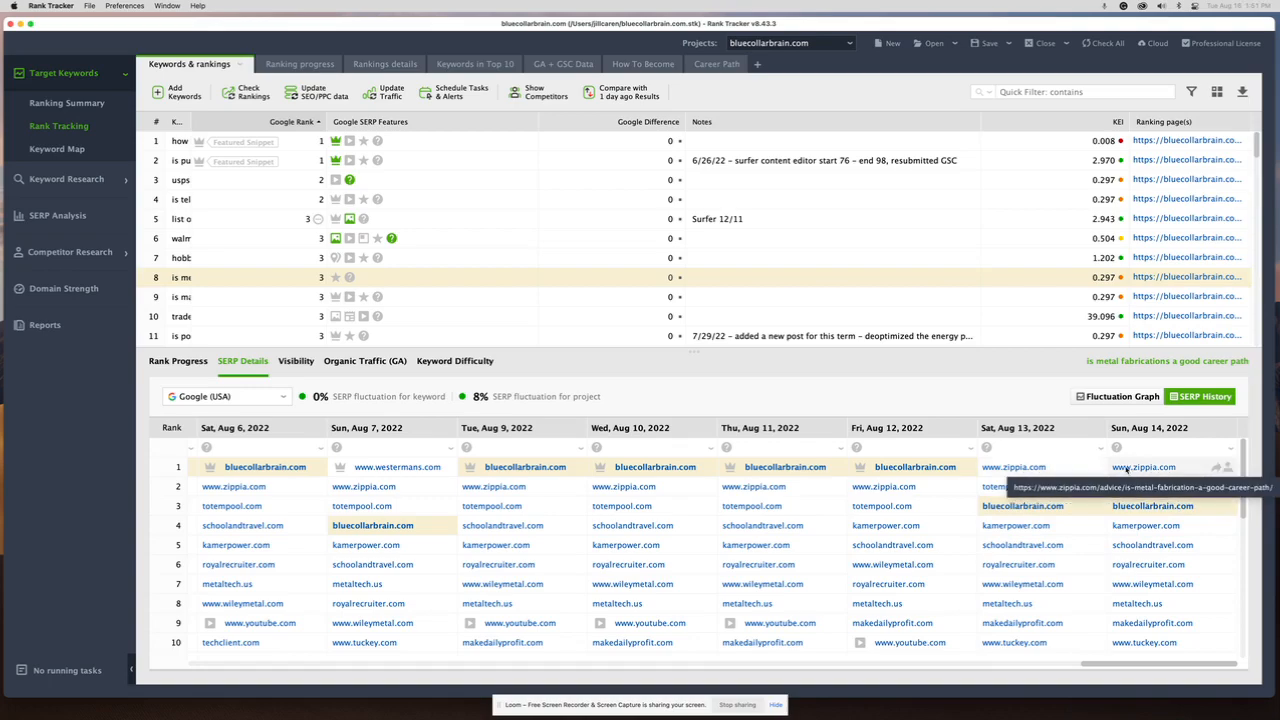
scroll(766, 546, "left", 10)
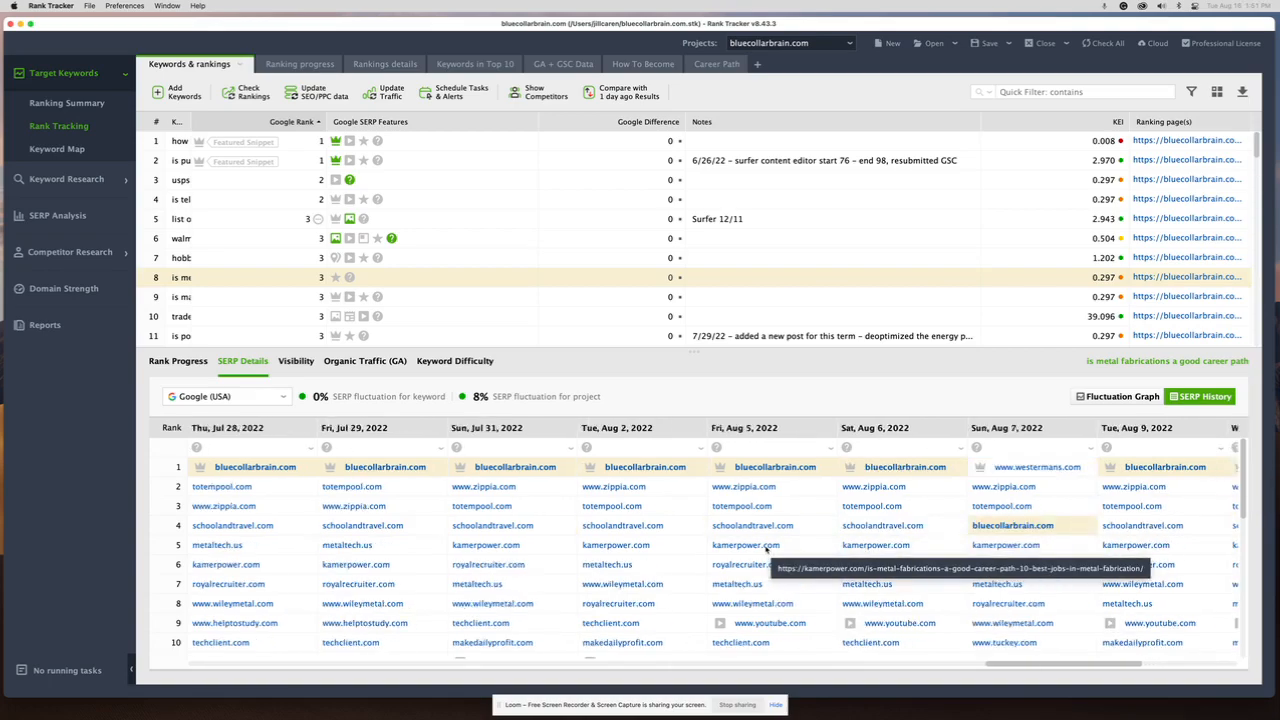
scroll(766, 548, "left", 5)
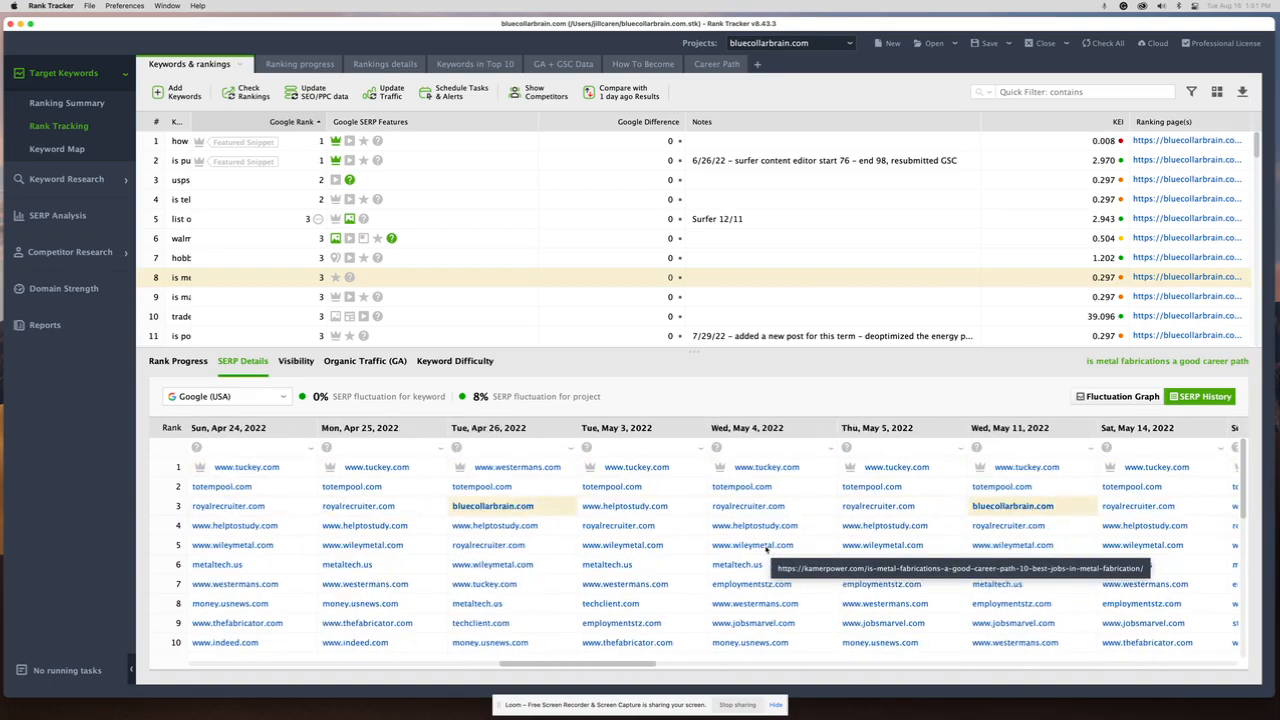
scroll(766, 548, "right", 15)
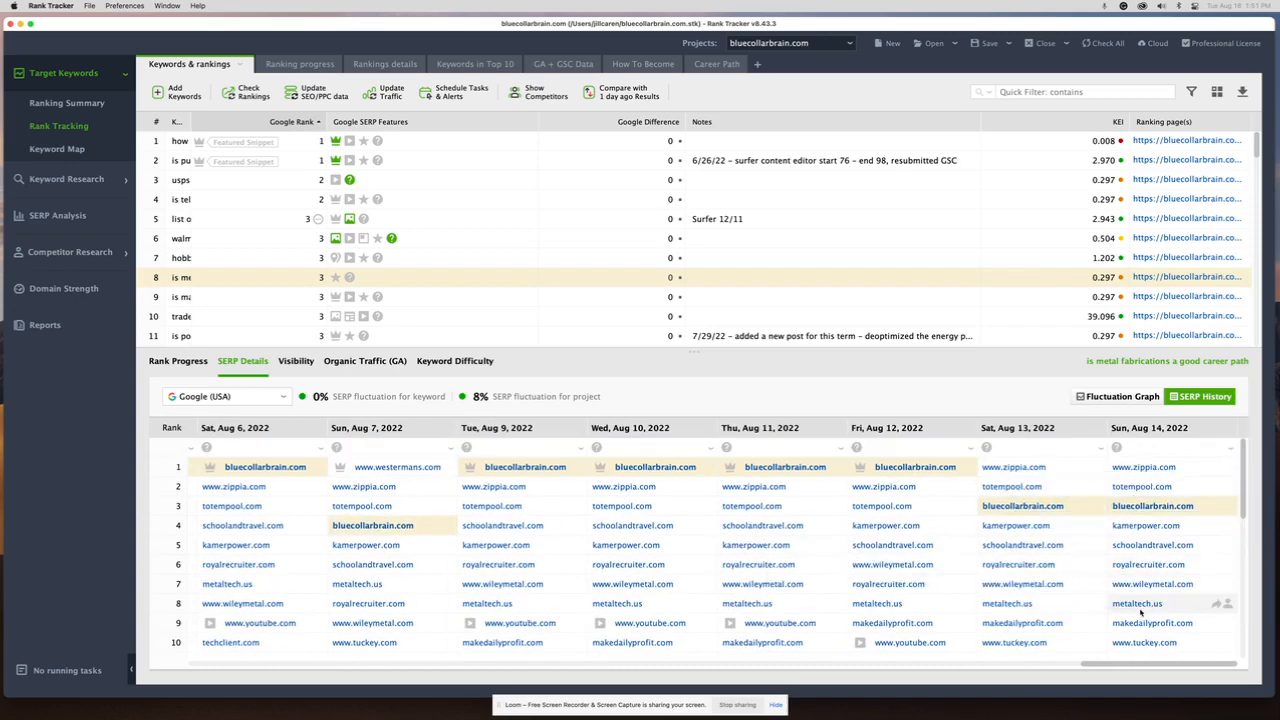
left_click(1221, 508)
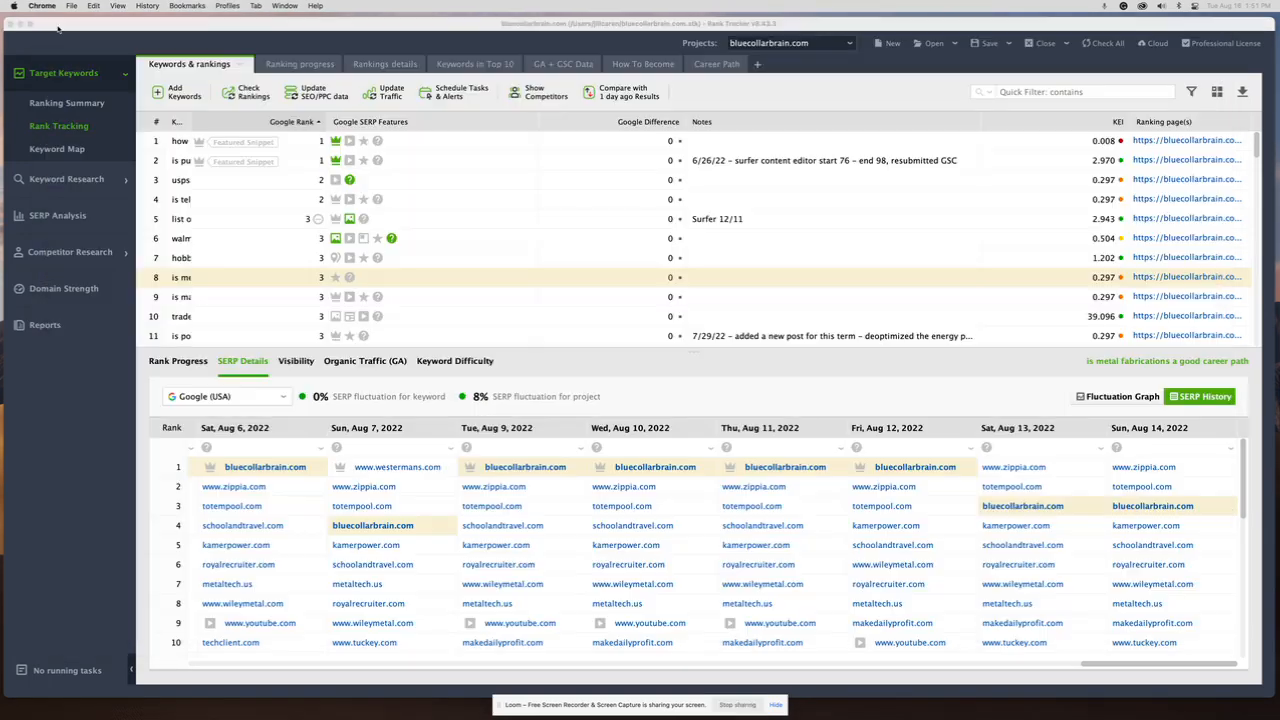
left_click(57, 31)
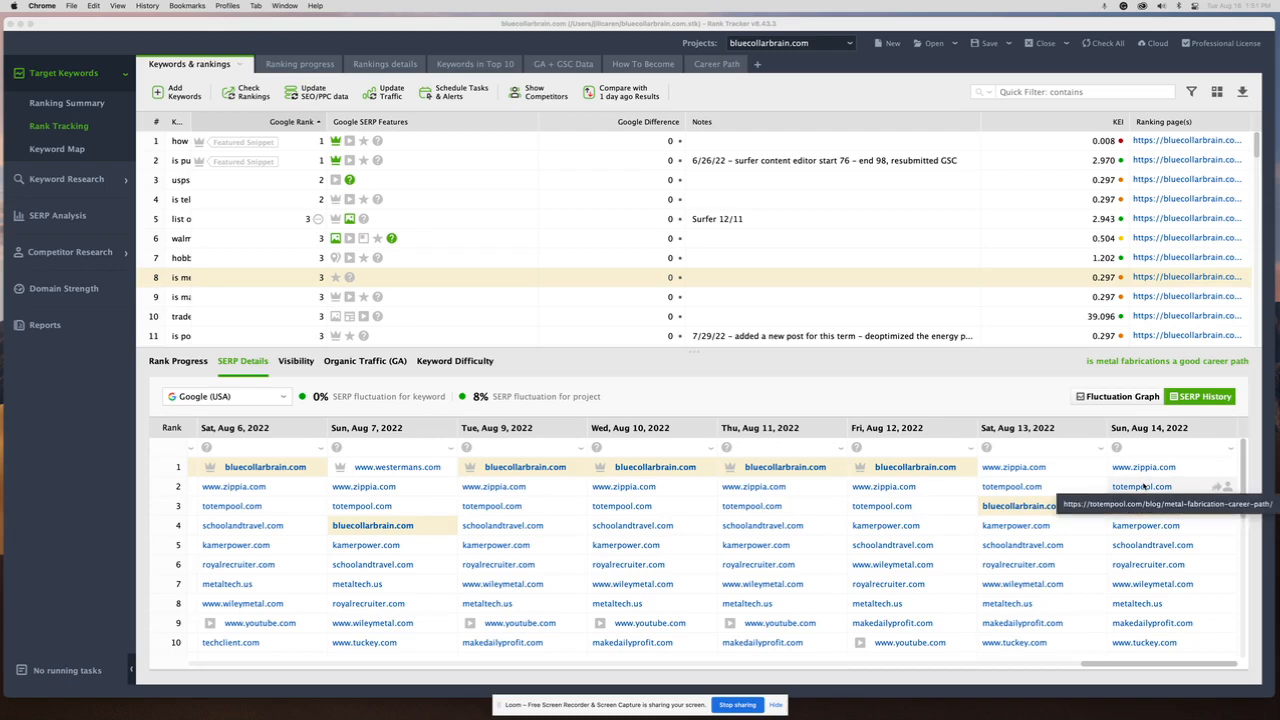
Examine the keyword's visibility as a progress graph and as current data.
left_click(293, 361)
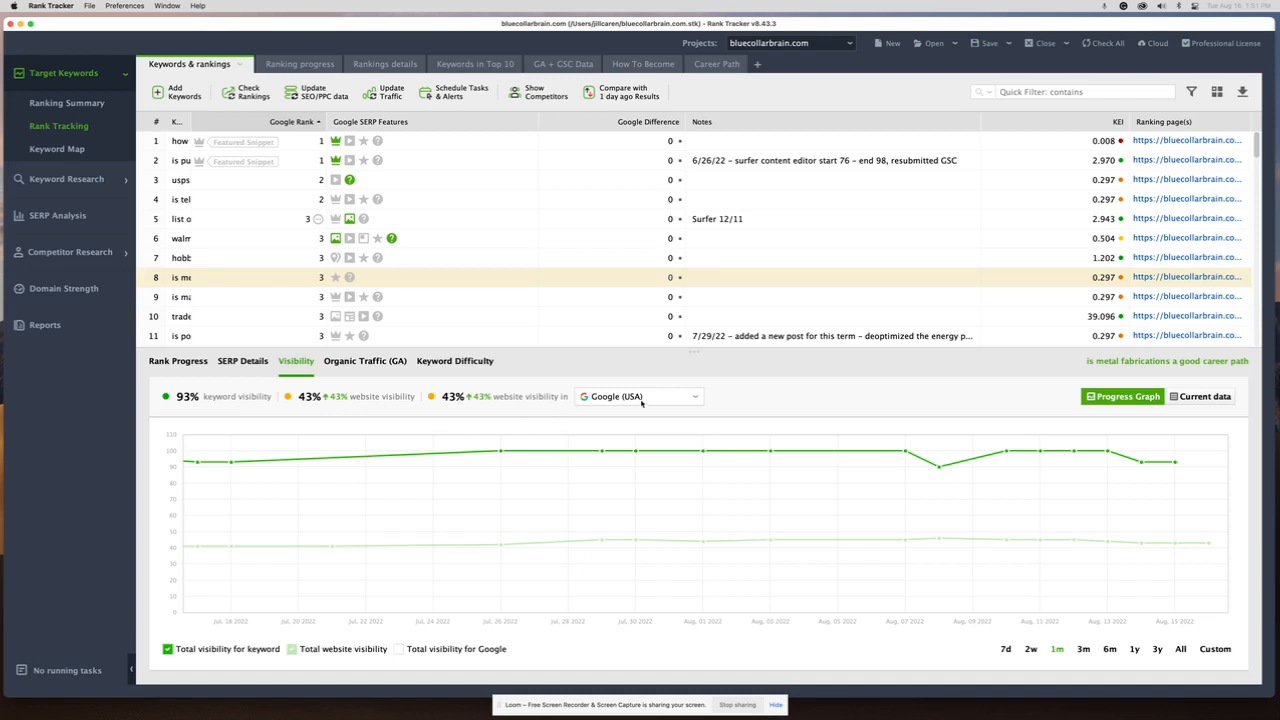
left_click(1205, 397)
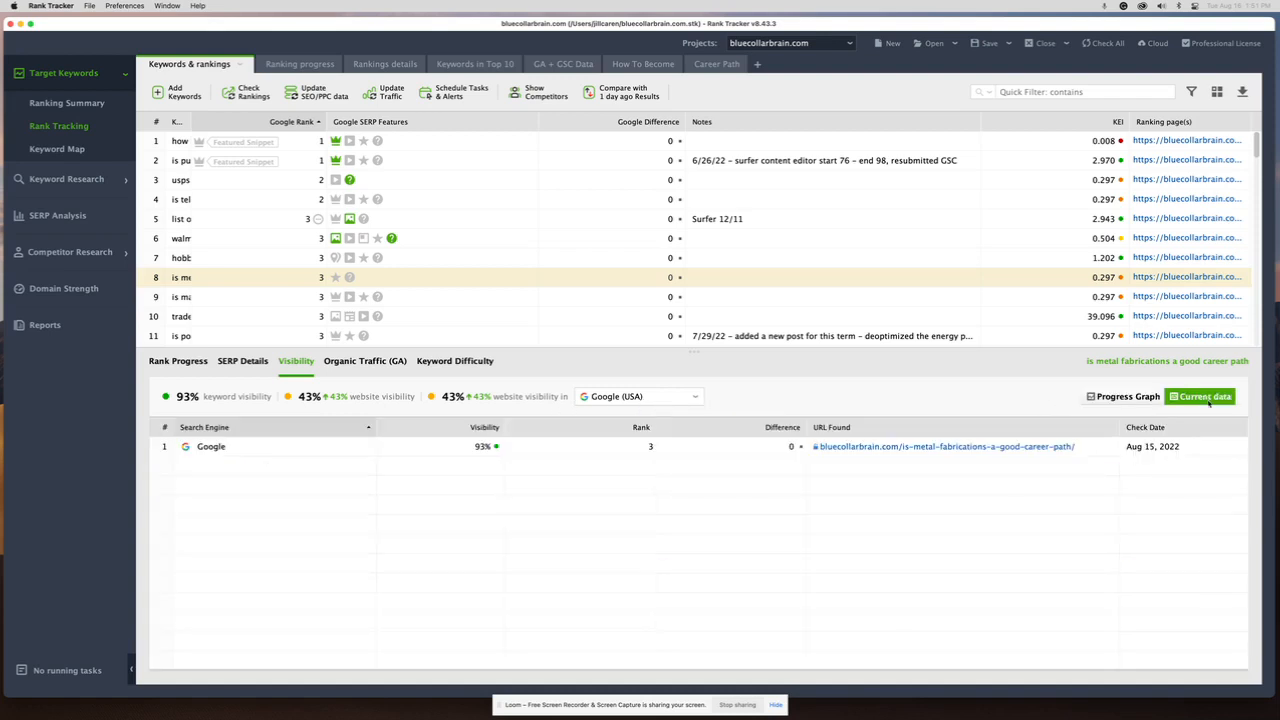
Show the Organic Traffic (GA) graph for all dates and check the website sessions at its peak.
left_click(383, 362)
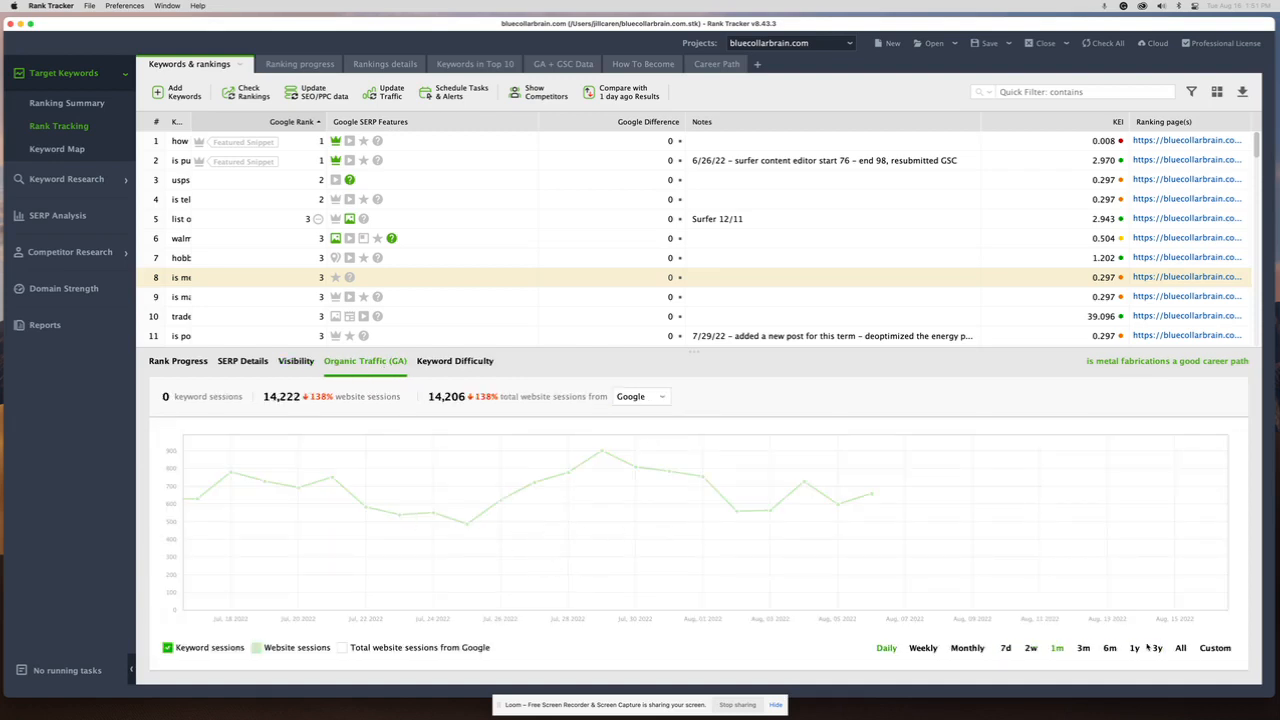
left_click(1180, 648)
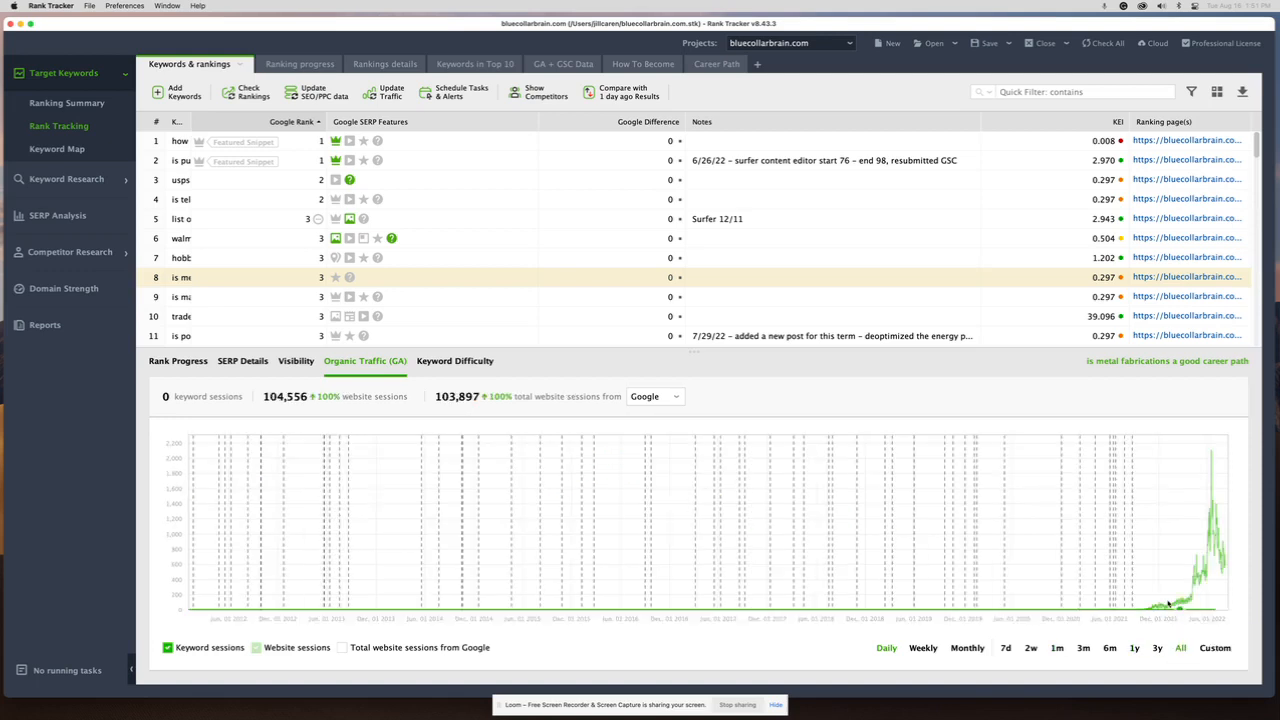
mouse_move(1216, 457)
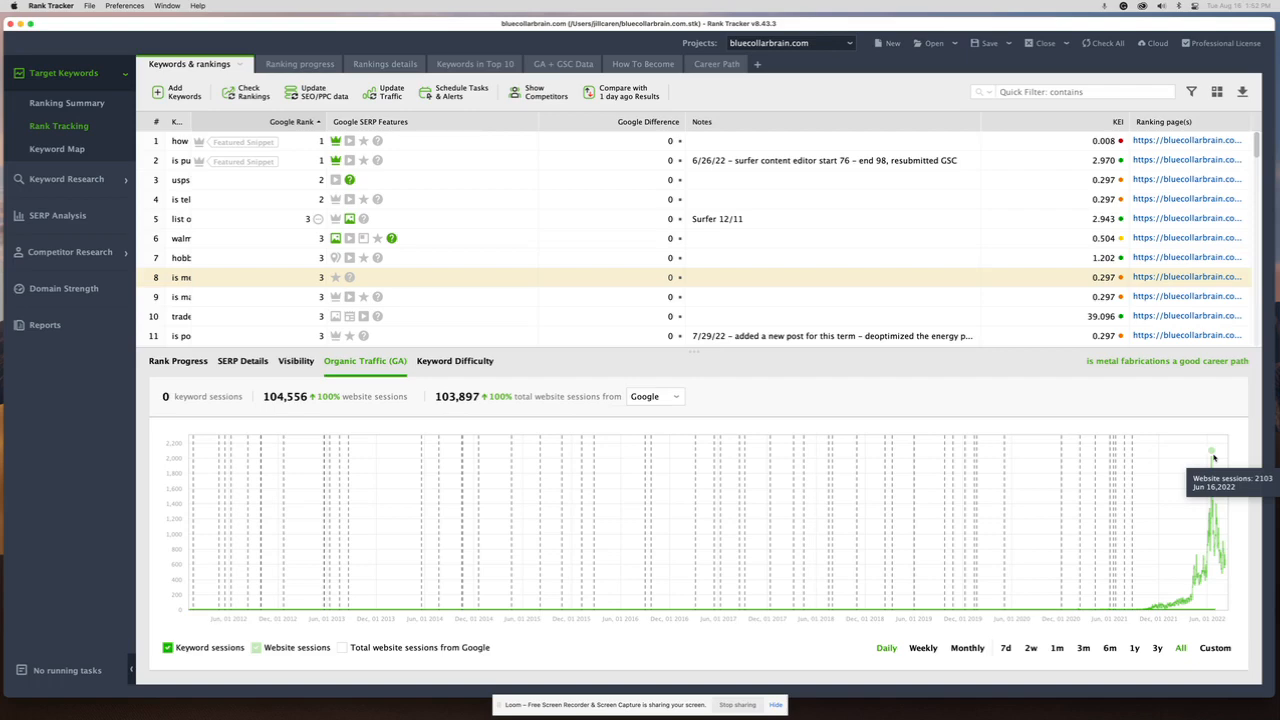
Limit the organic traffic graph to one year, showing Total website sessions from Google instead of Website sessions.
left_click(1134, 648)
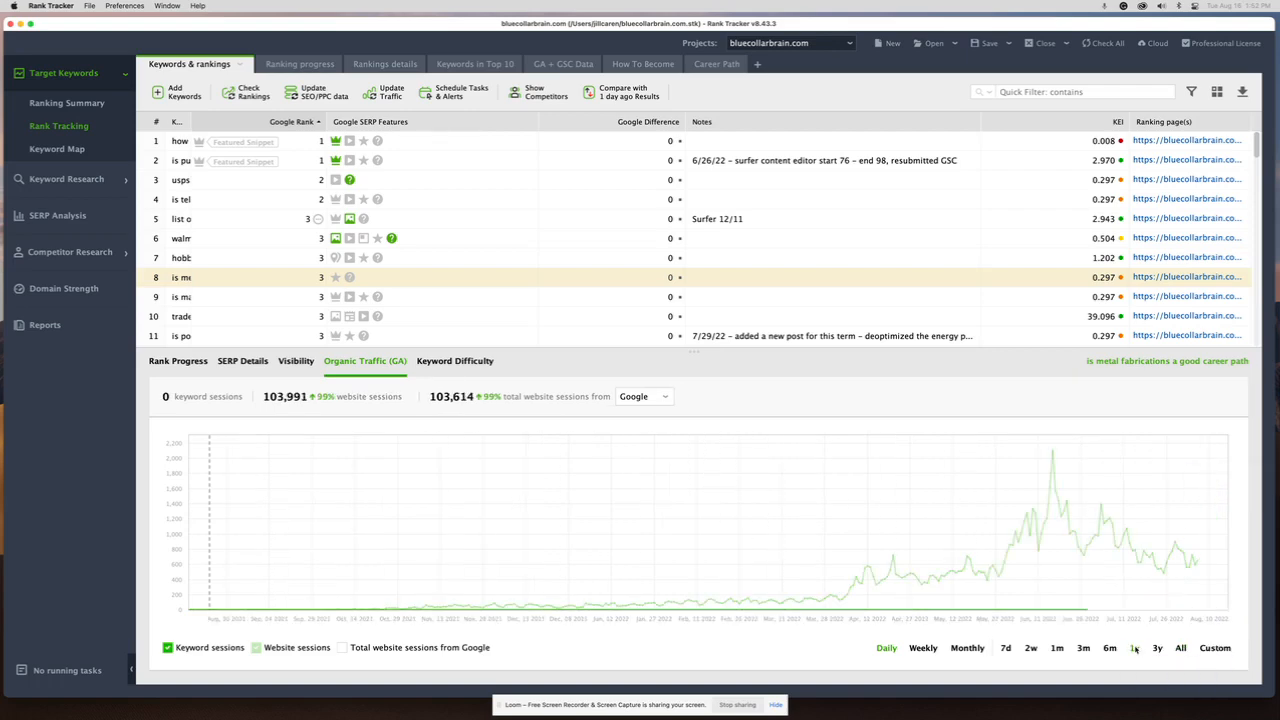
mouse_move(1049, 466)
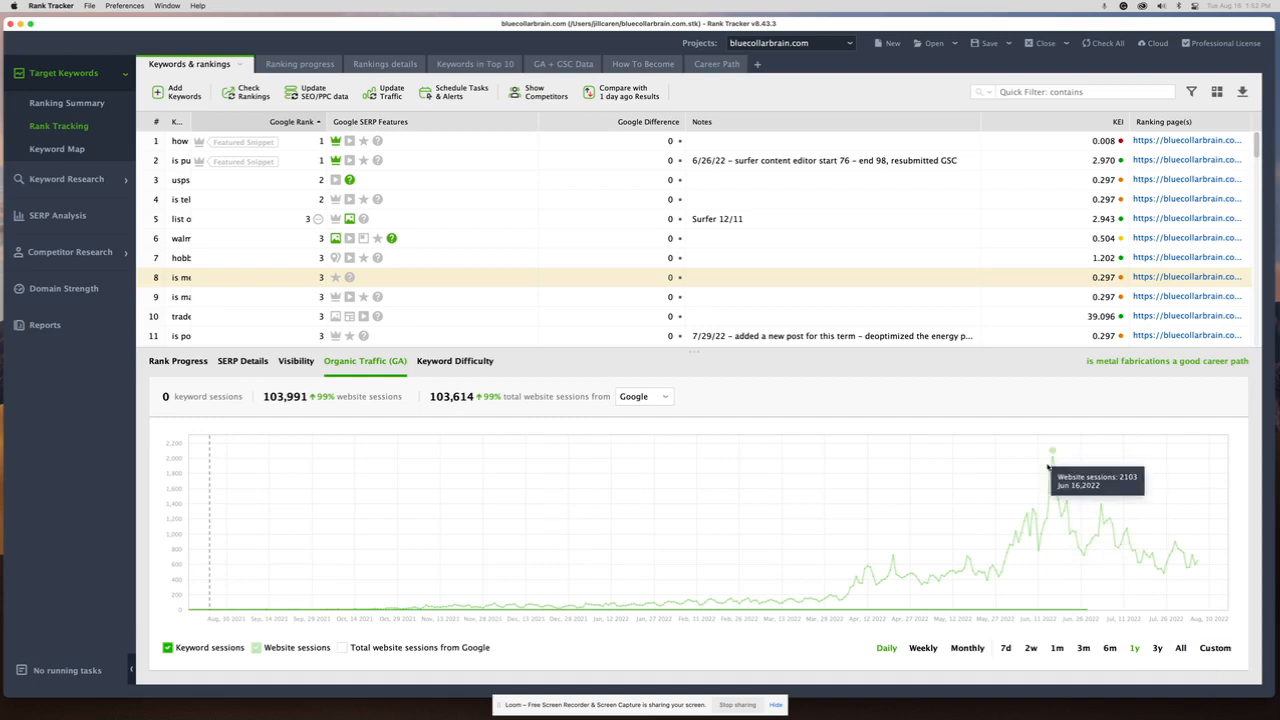
mouse_move(1197, 572)
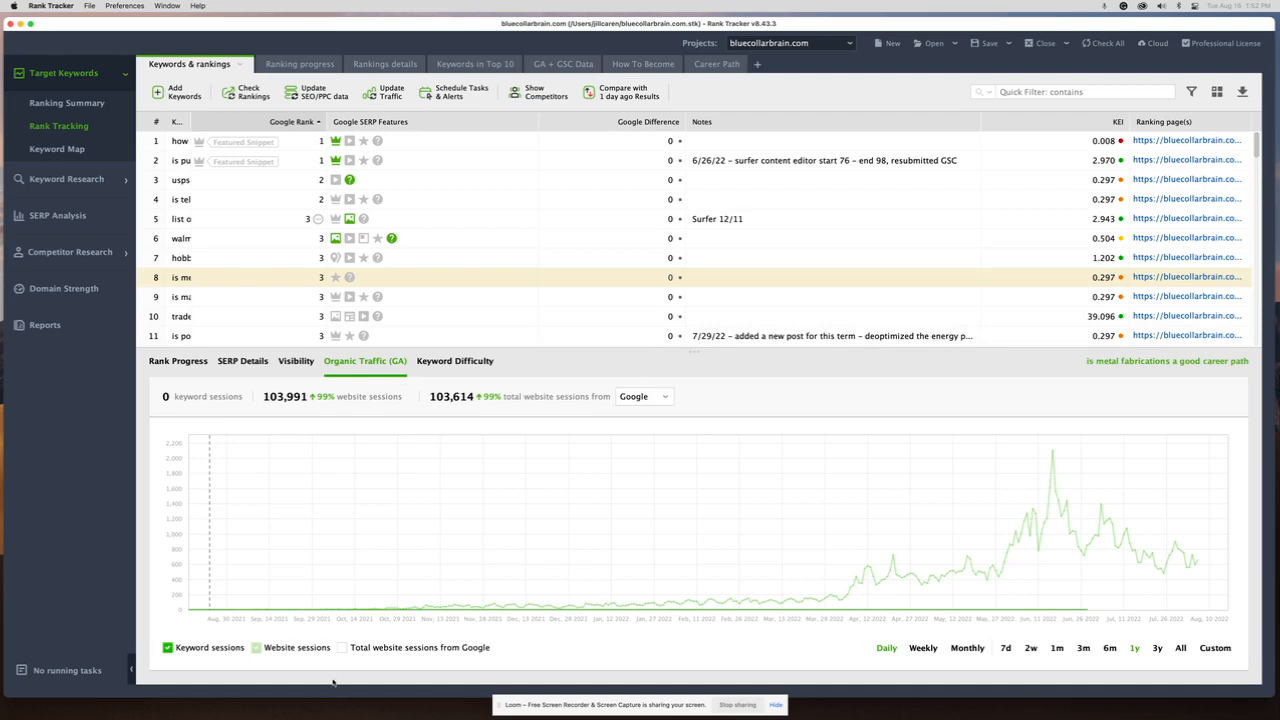
left_click(344, 649)
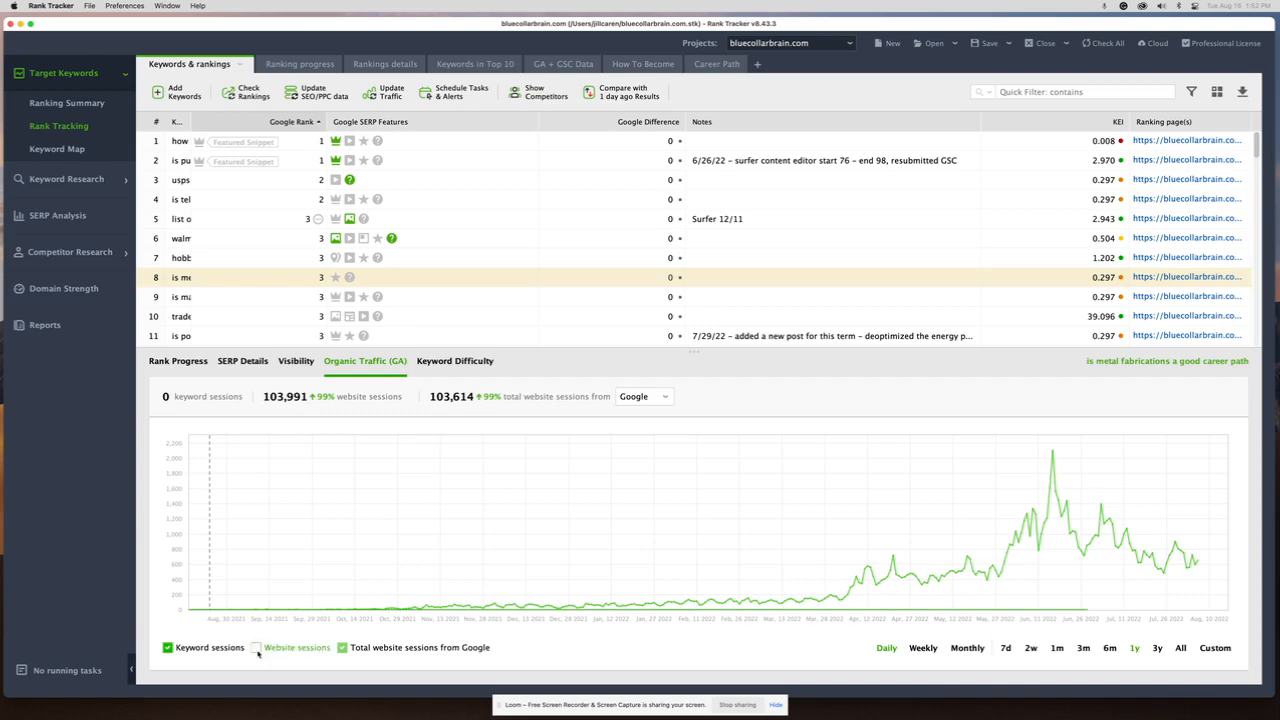
scroll(390, 500, "up", 3)
In the Keyword Difficulty details, narrow the Page URL column and update the metal fabrications keyword's difficulty data.
left_click(448, 362)
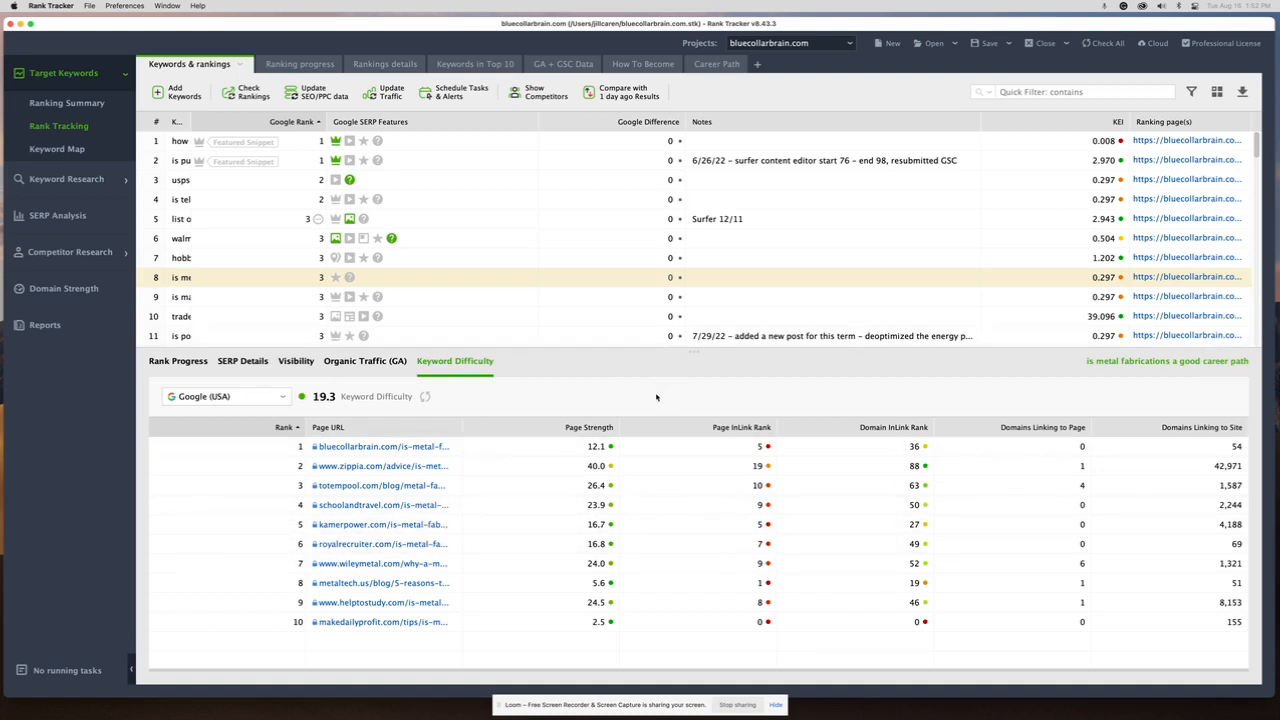
left_click_drag(463, 428, 427, 428)
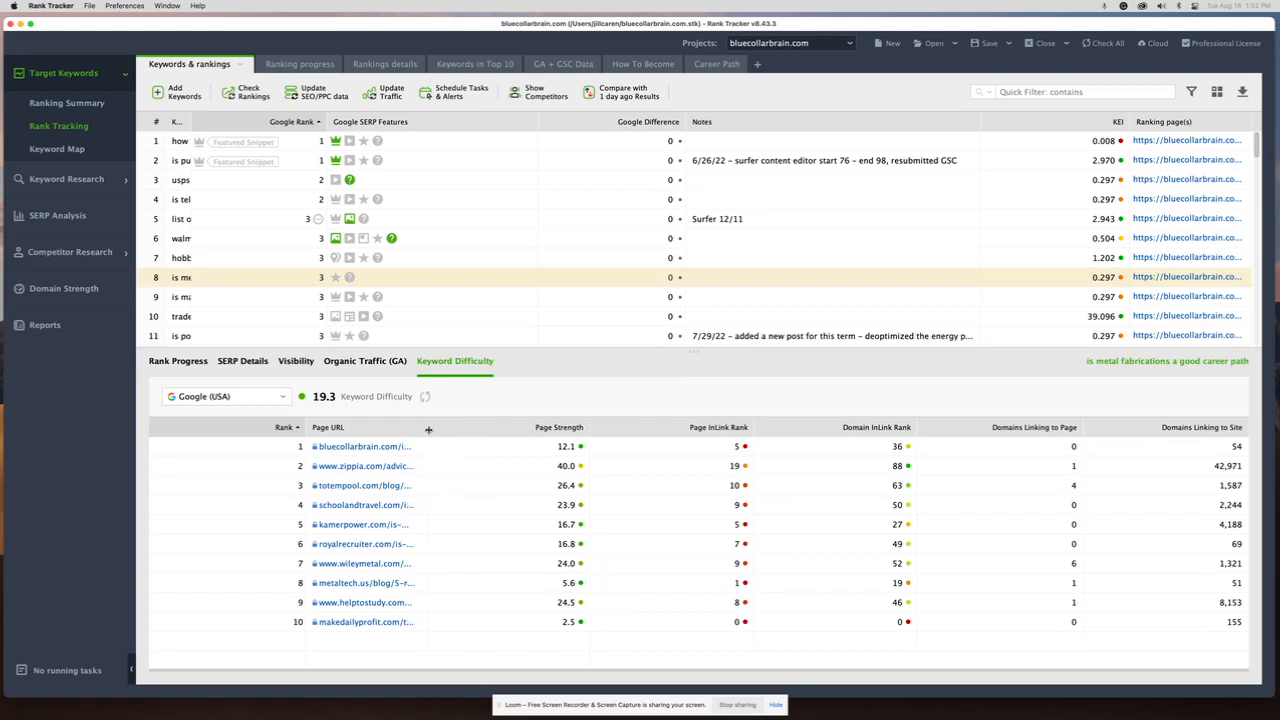
left_click(424, 397)
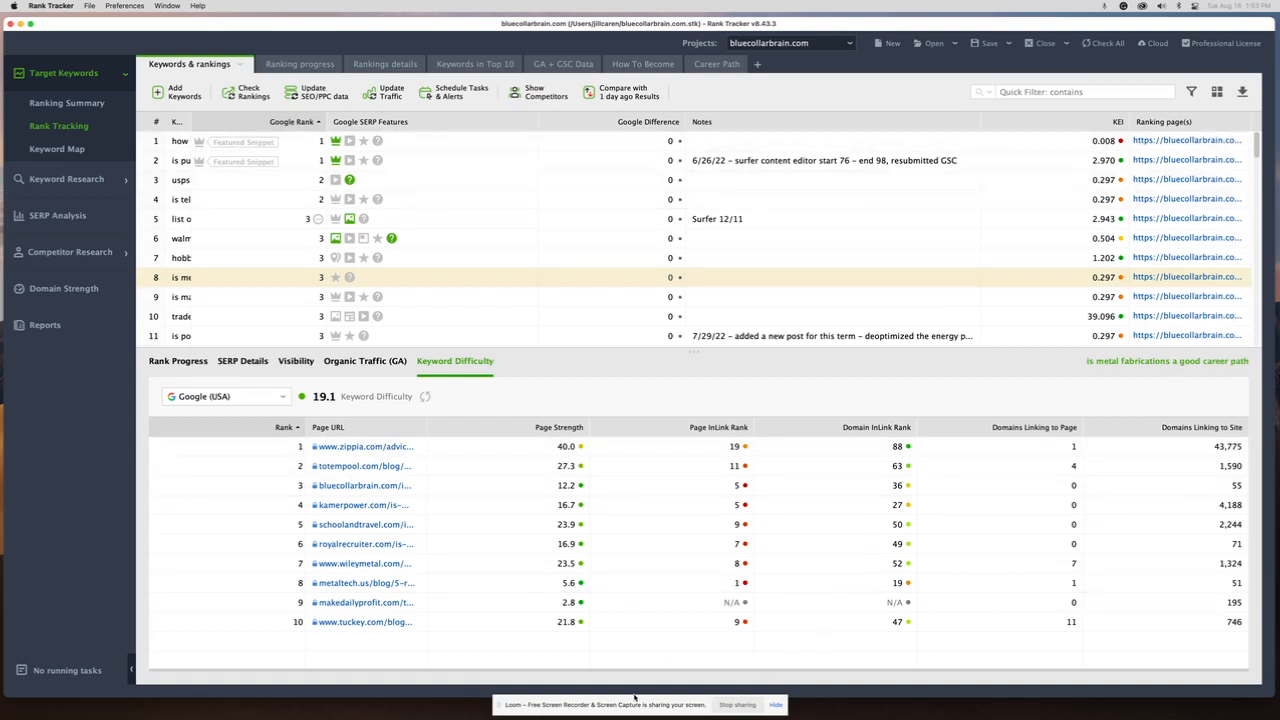
In the Keyword Map, narrow the Keyword and Landing Page columns and expand the Rank Tracking keyword group.
left_click(70, 151)
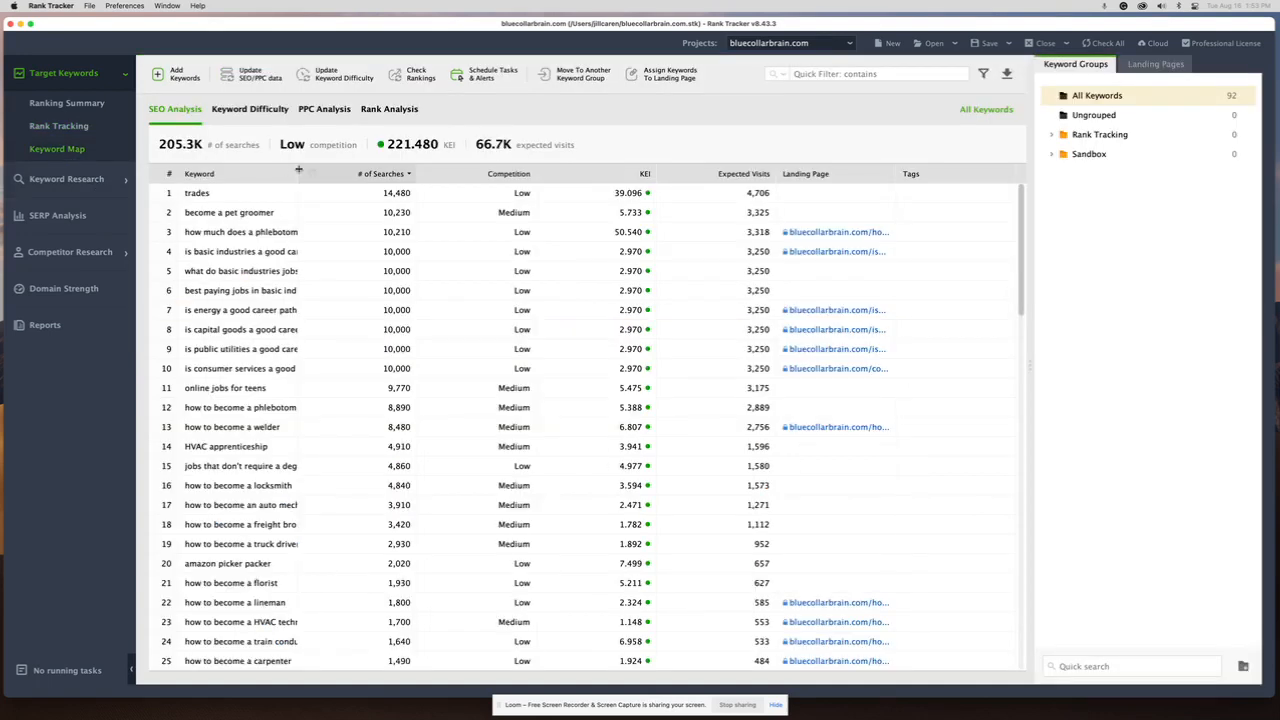
left_click_drag(298, 173, 218, 173)
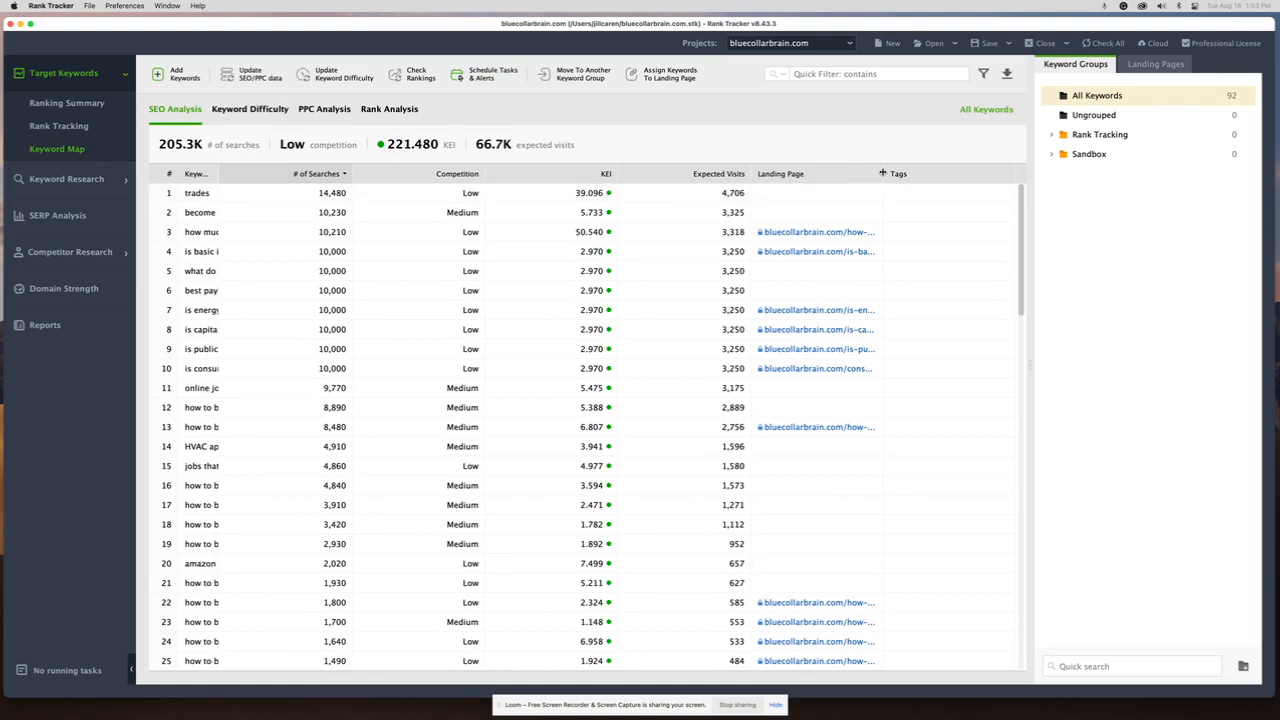
left_click_drag(882, 173, 818, 175)
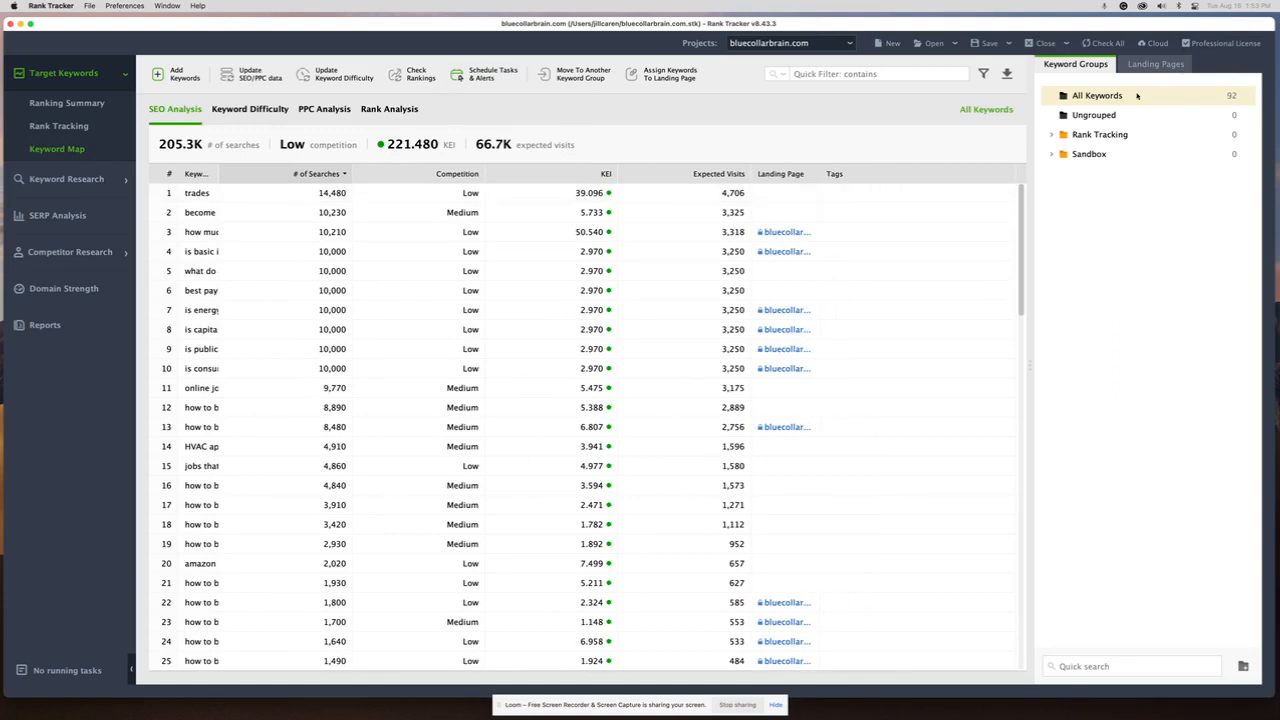
left_click(1053, 136)
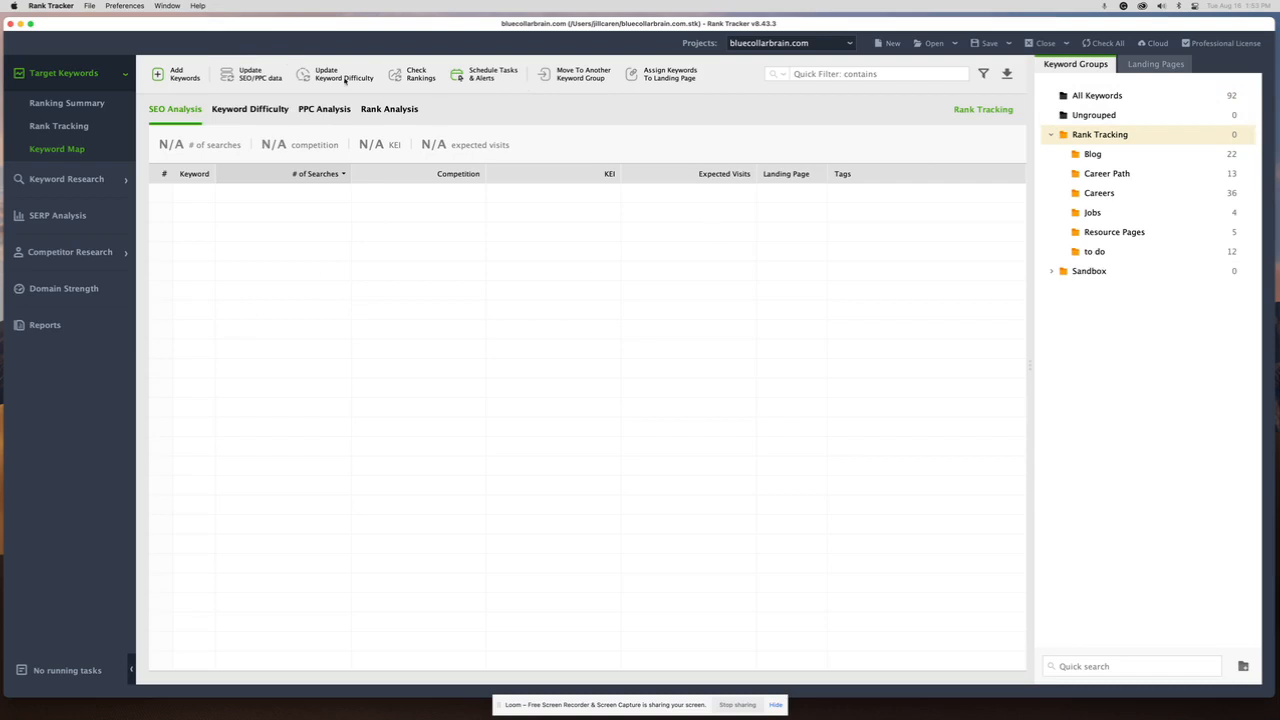
Search Ranking Keywords for bluecollarbrain.com including subdomains and look through the found keywords.
left_click(62, 179)
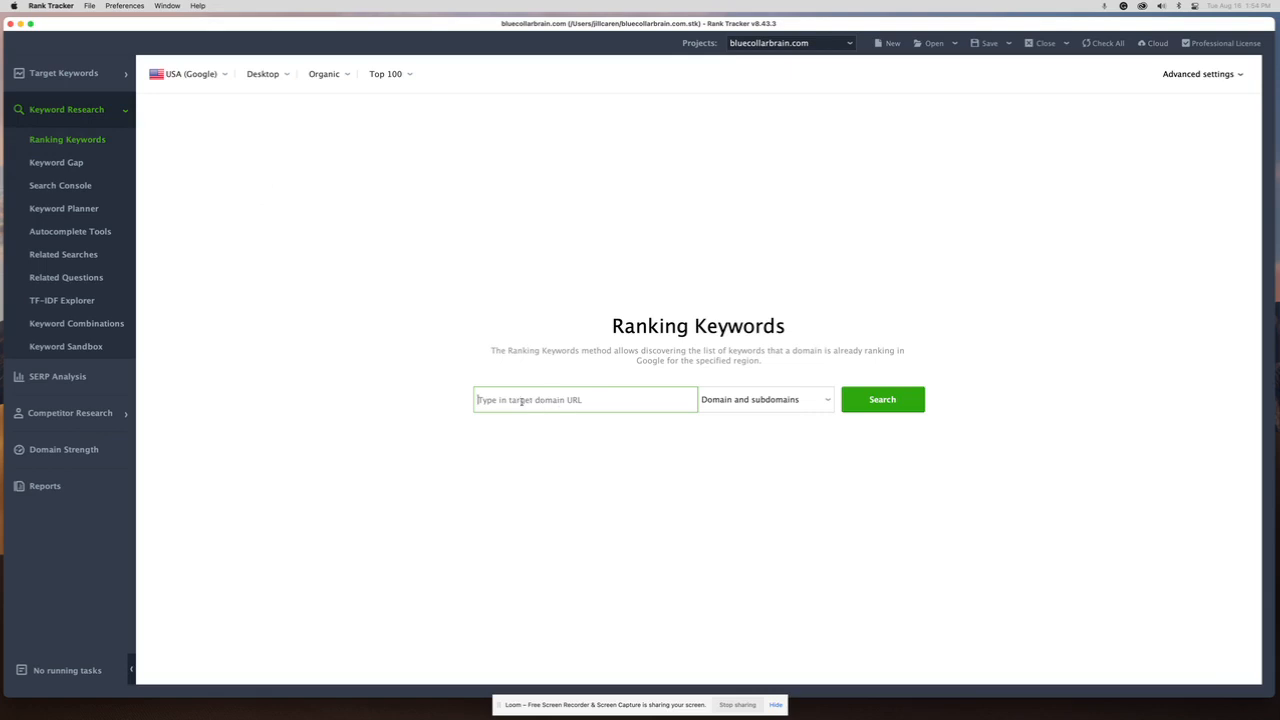
type("bluecollarbrain.com")
left_click(900, 403)
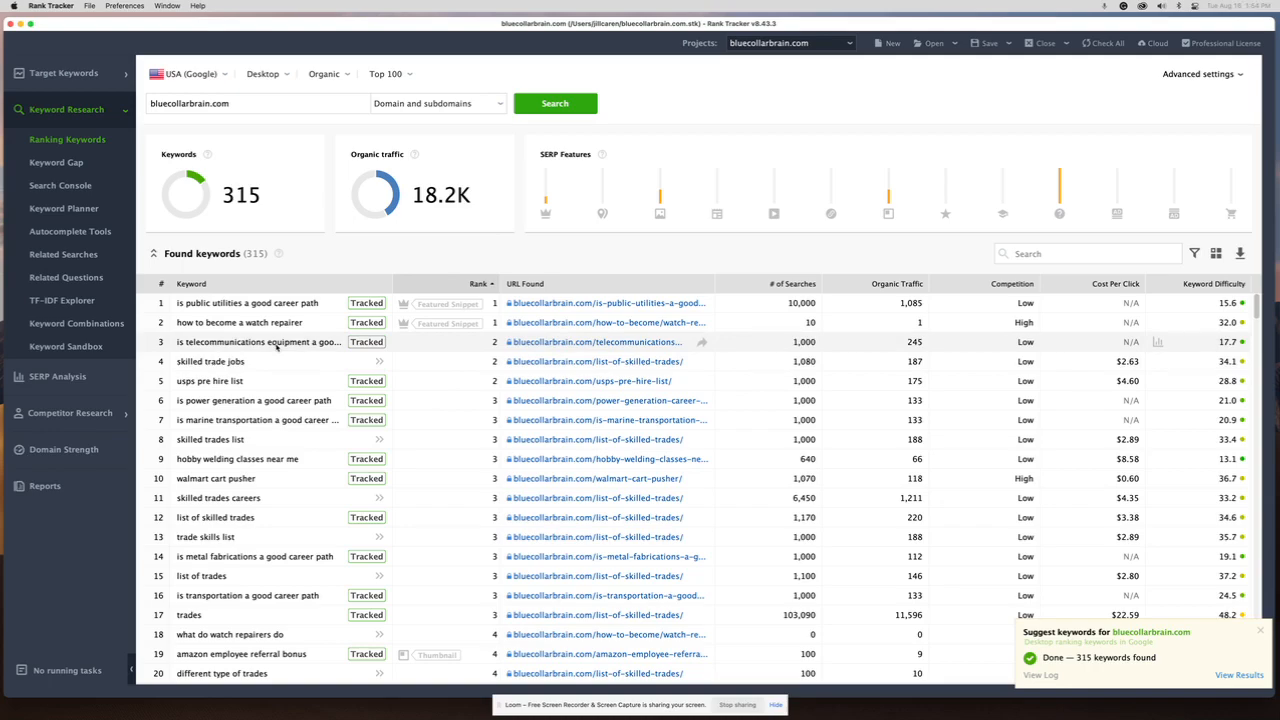
scroll(277, 346, "down", 20)
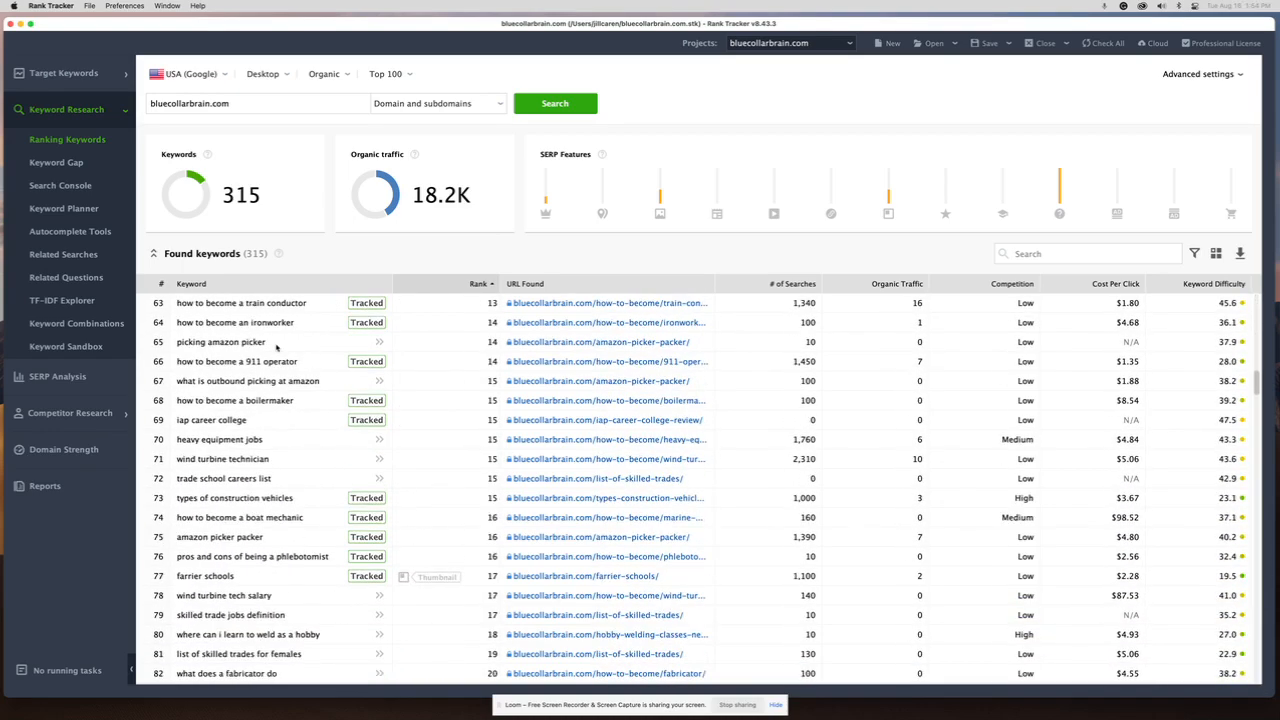
scroll(277, 346, "up", 20)
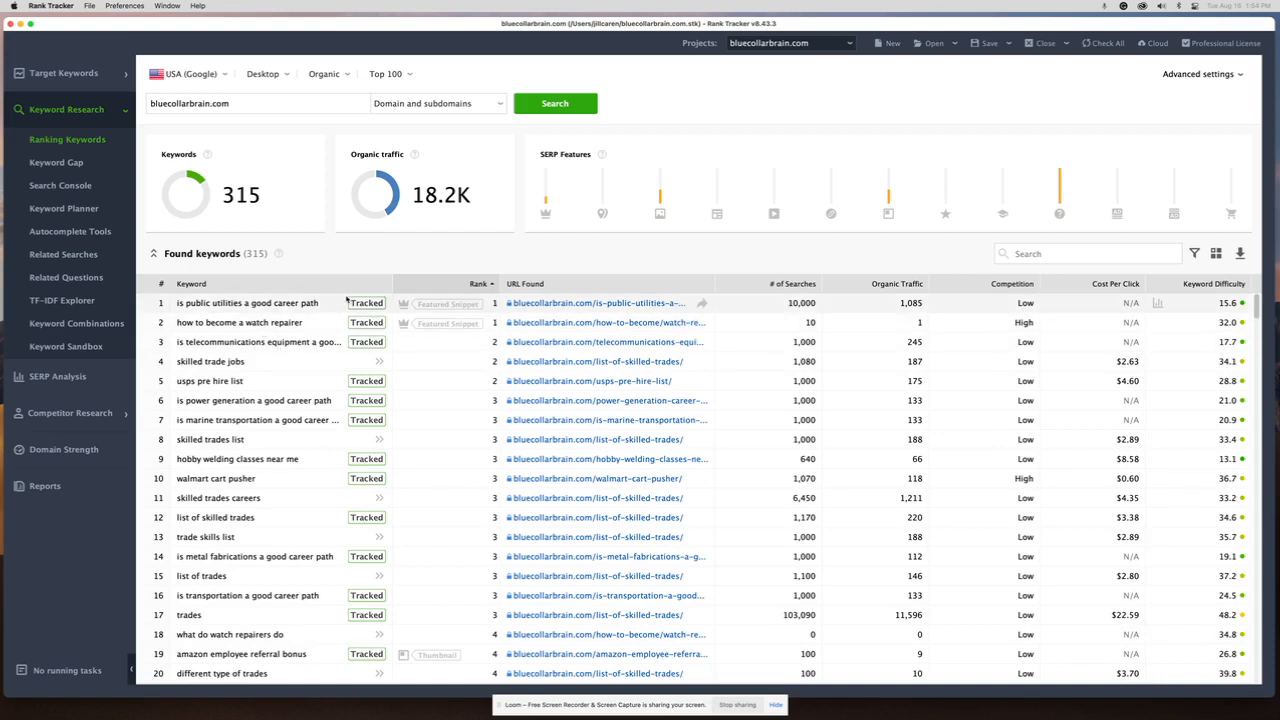
View the Keyword Gap and Search Console keyword research methods.
left_click(56, 163)
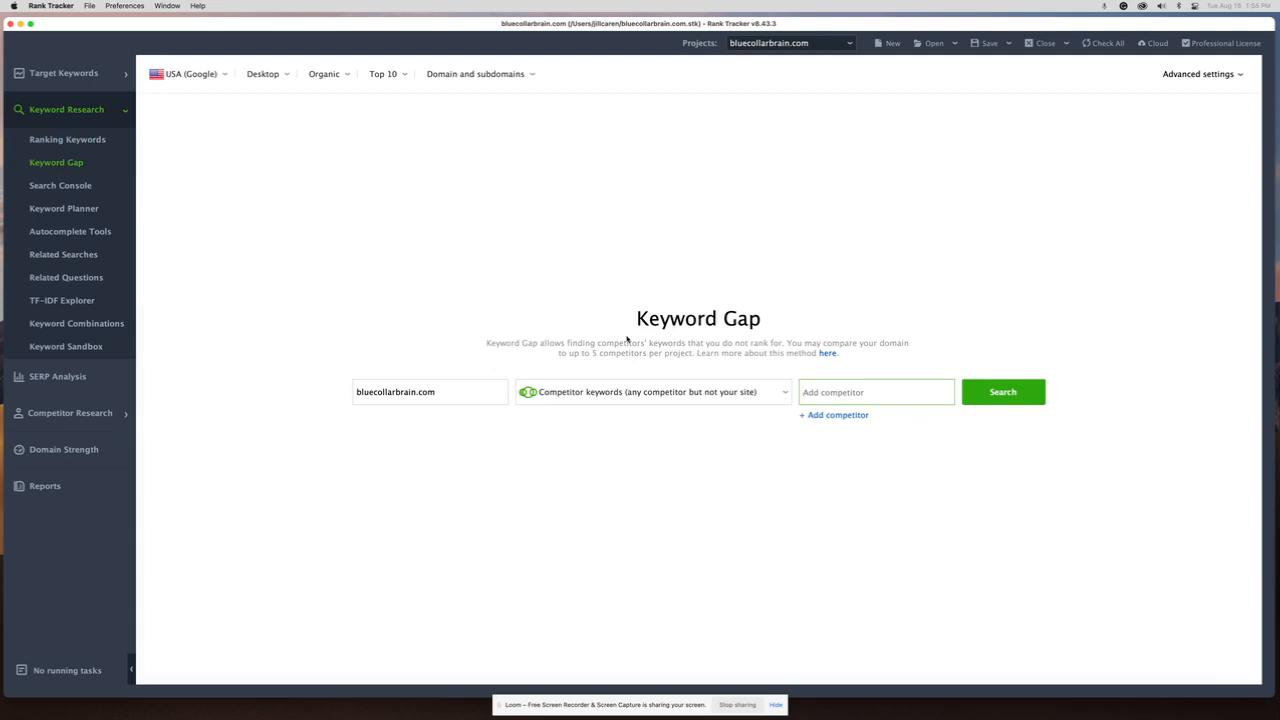
left_click(57, 186)
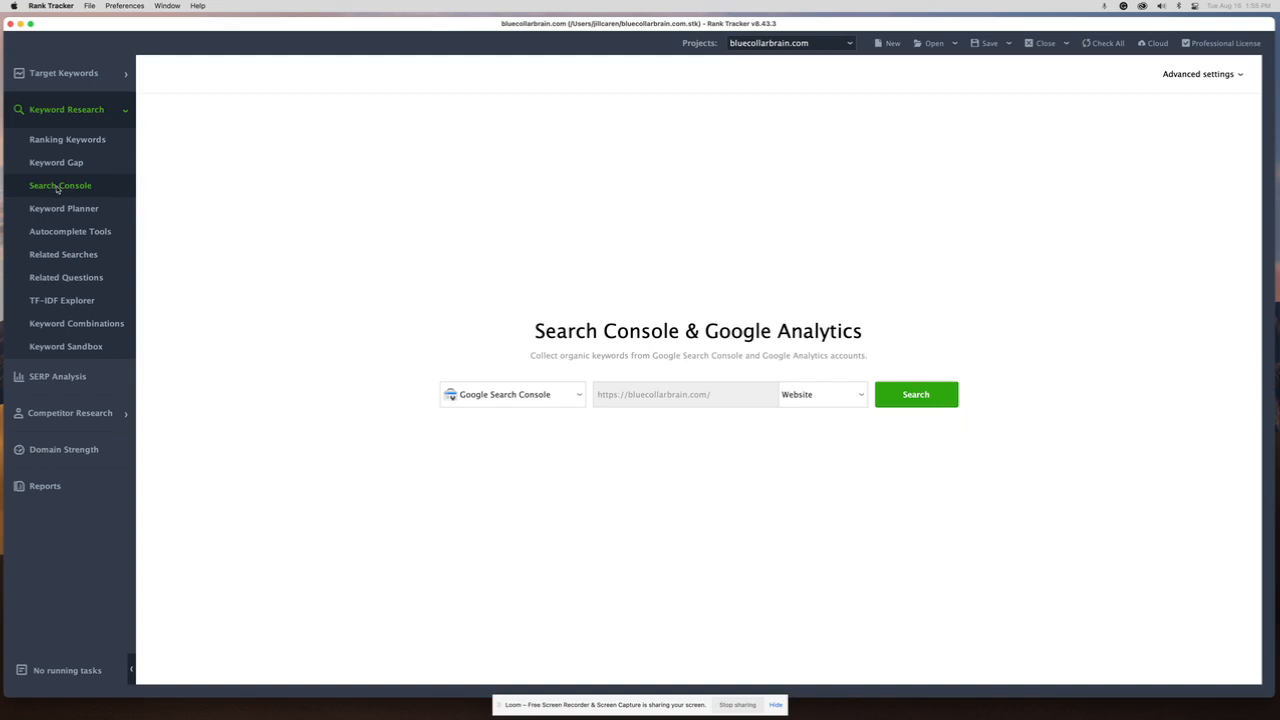
View the Keyword Planner research method and its list of suggestion sources.
left_click(60, 210)
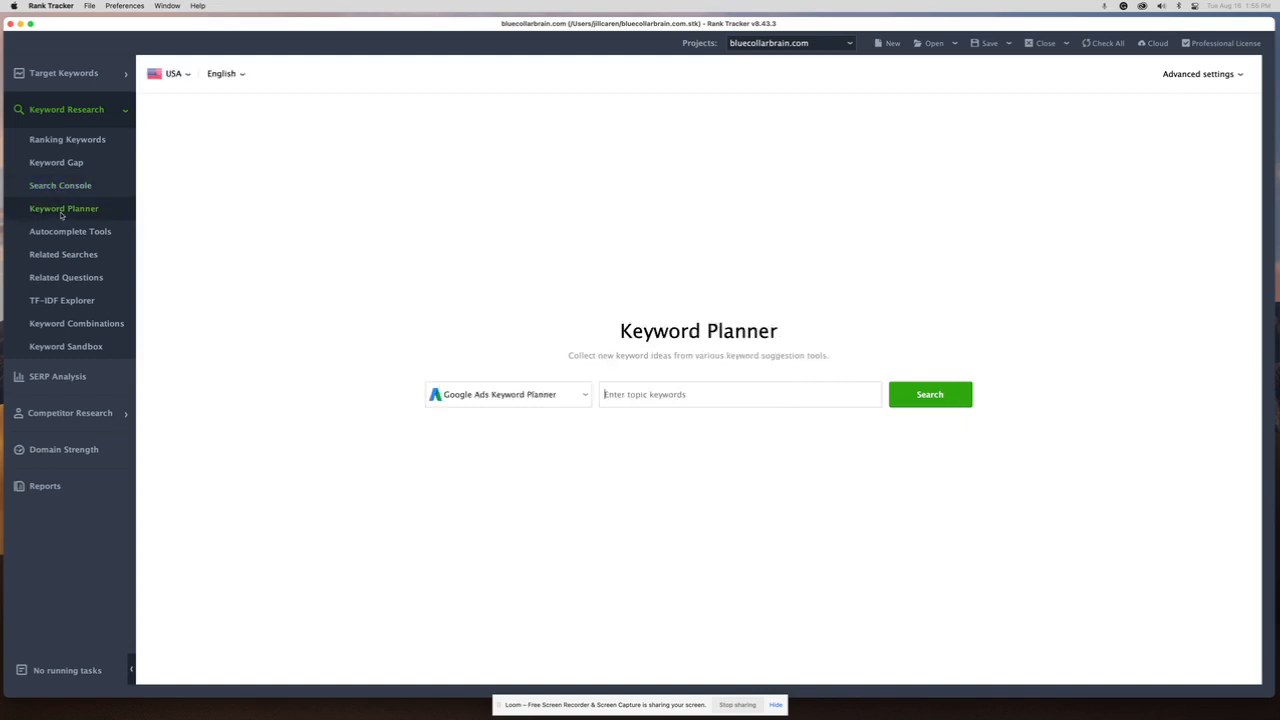
left_click(494, 400)
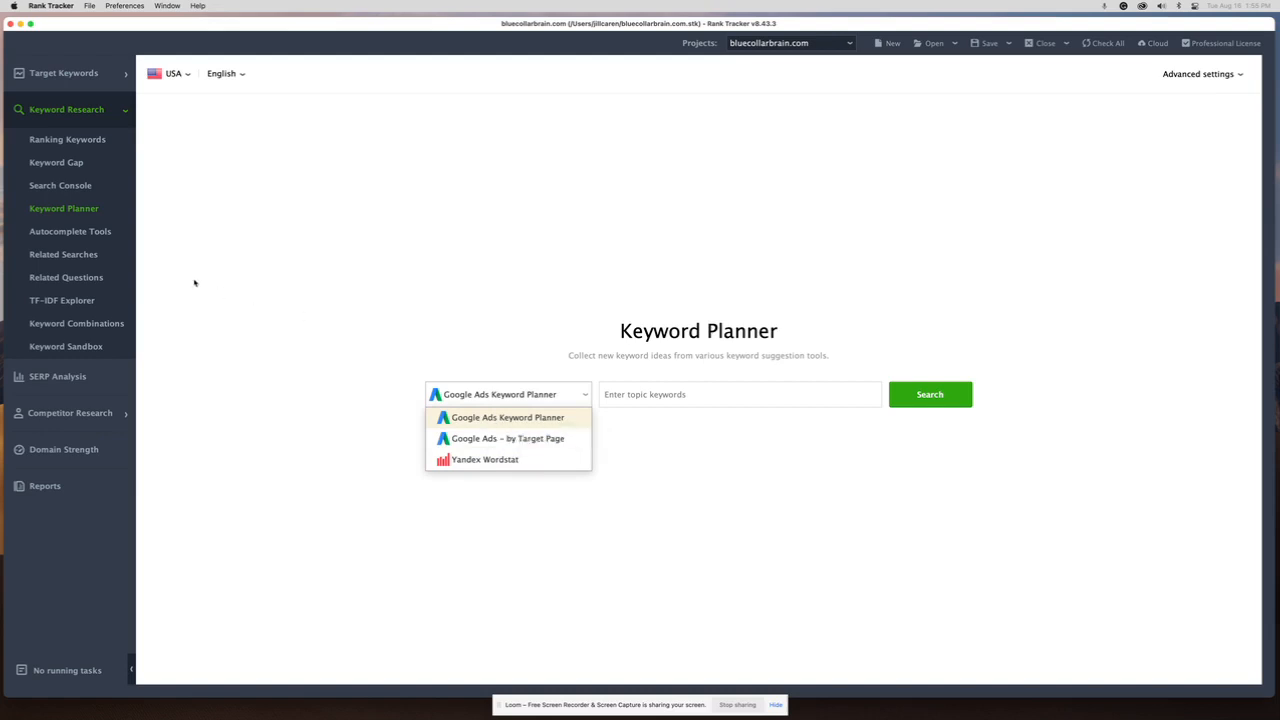
Collect Google autocomplete keyword suggestions for the topic keyword "trade jobs".
left_click(70, 231)
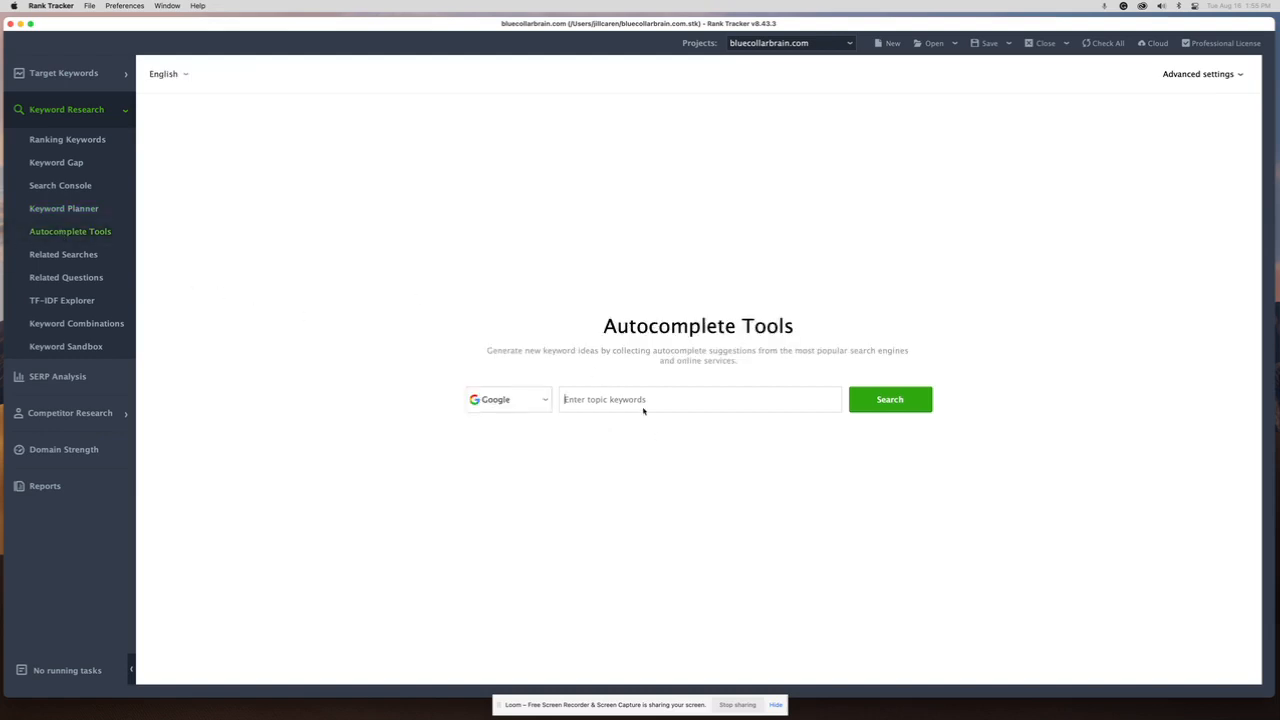
type("trade")
key("BackSpace")
key("BackSpace")
key("BackSpace")
key("BackSpace")
key("BackSpace")
key("BackSpace")
type("trade jobs")
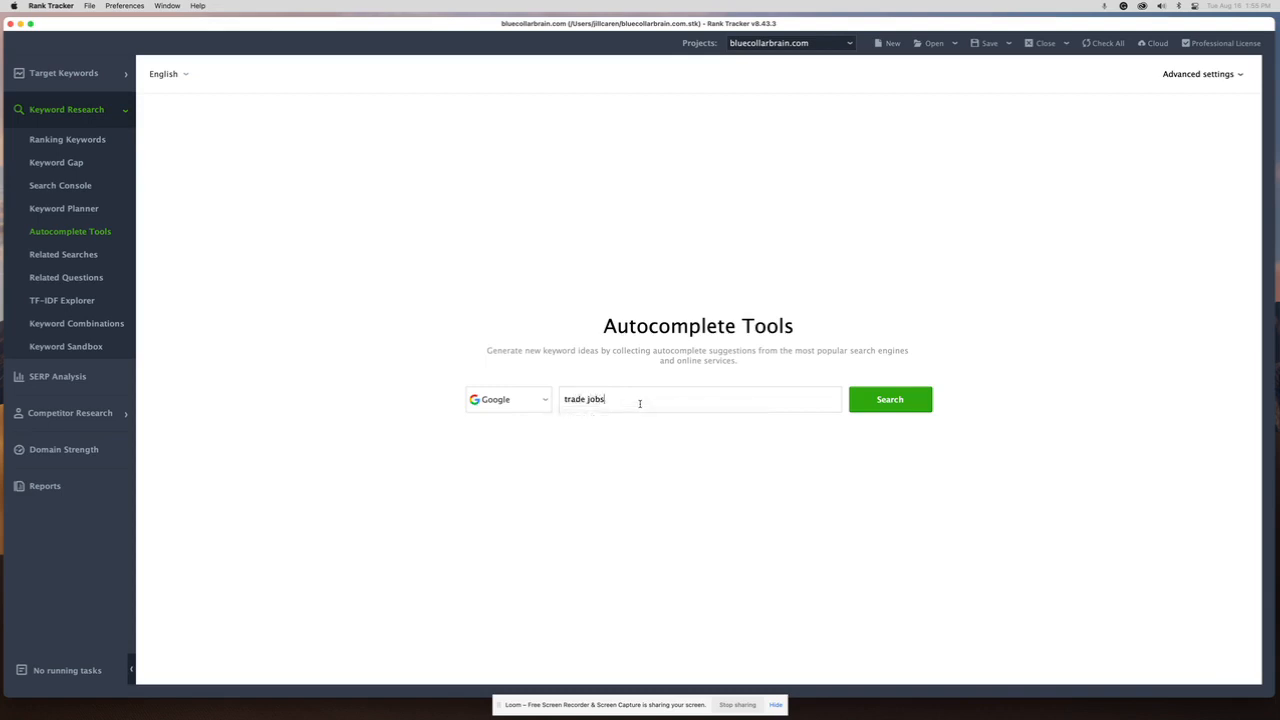
key("Return")
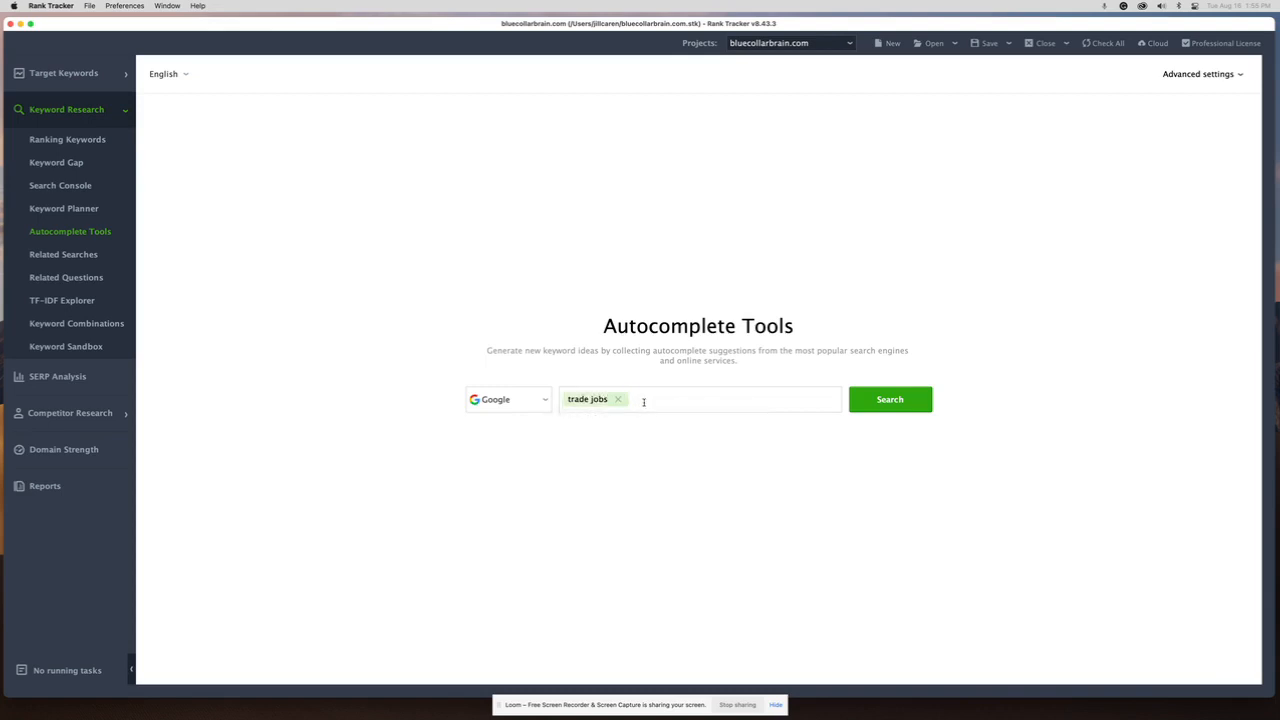
left_click(900, 400)
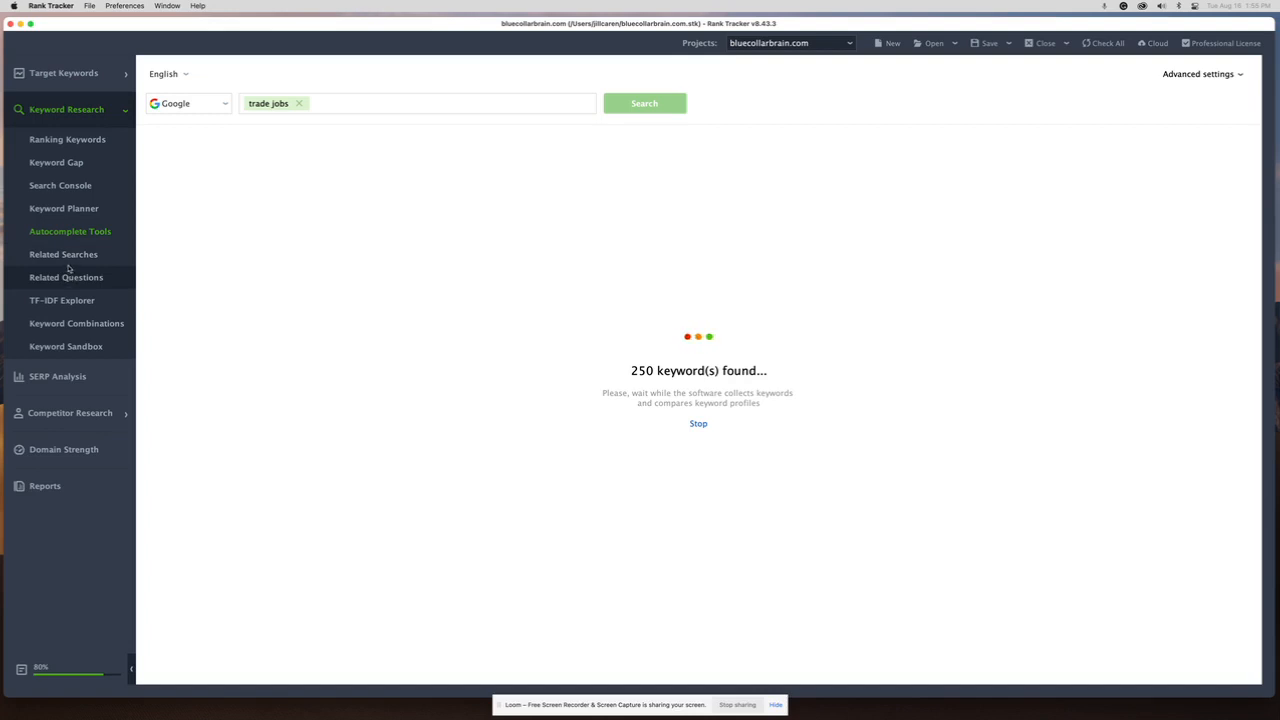
View the Related Searches and Related Questions keyword research methods.
left_click(63, 255)
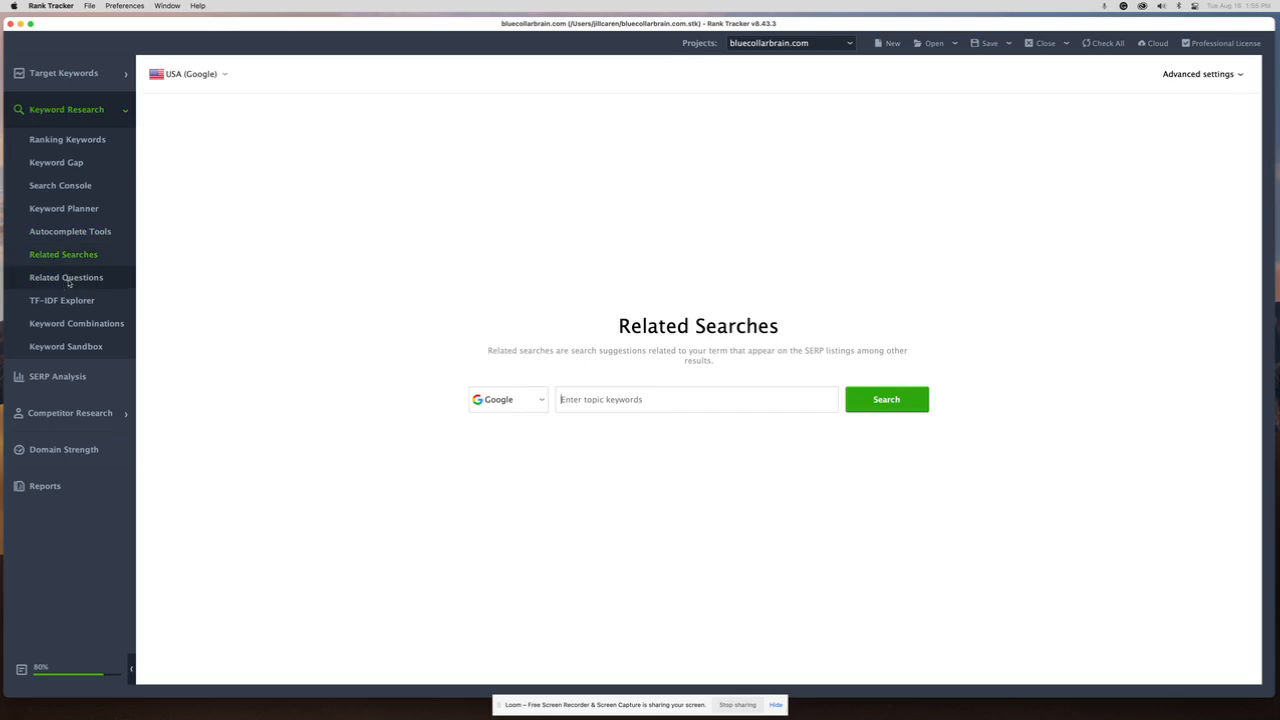
left_click(67, 280)
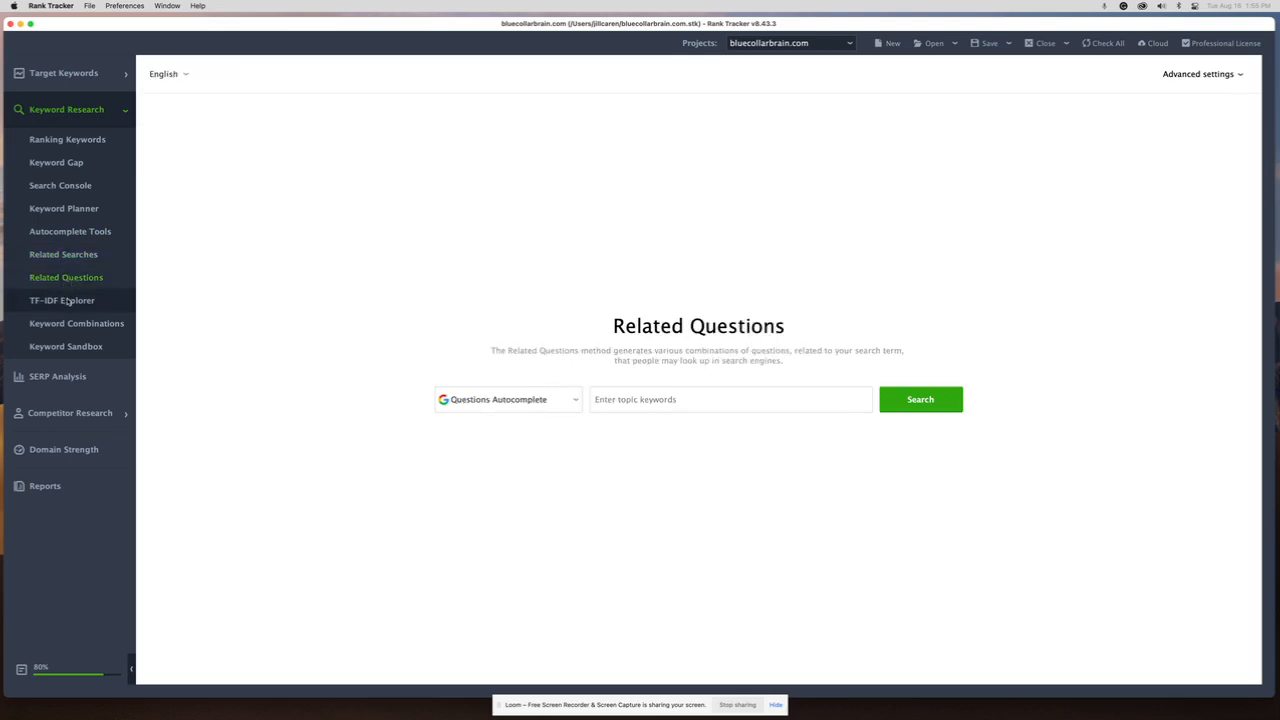
Run a TF-IDF Explorer search for the topic keyword "vegan hamburgers".
left_click(67, 301)
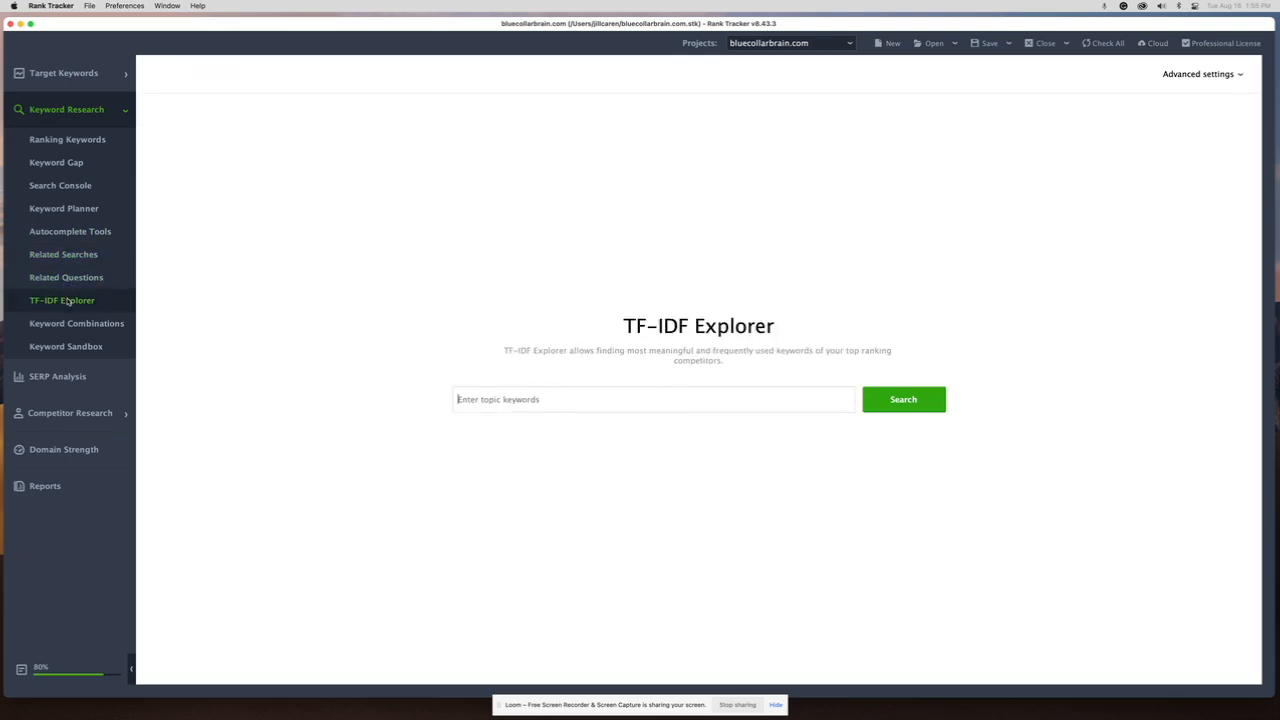
left_click(465, 396)
type("vega")
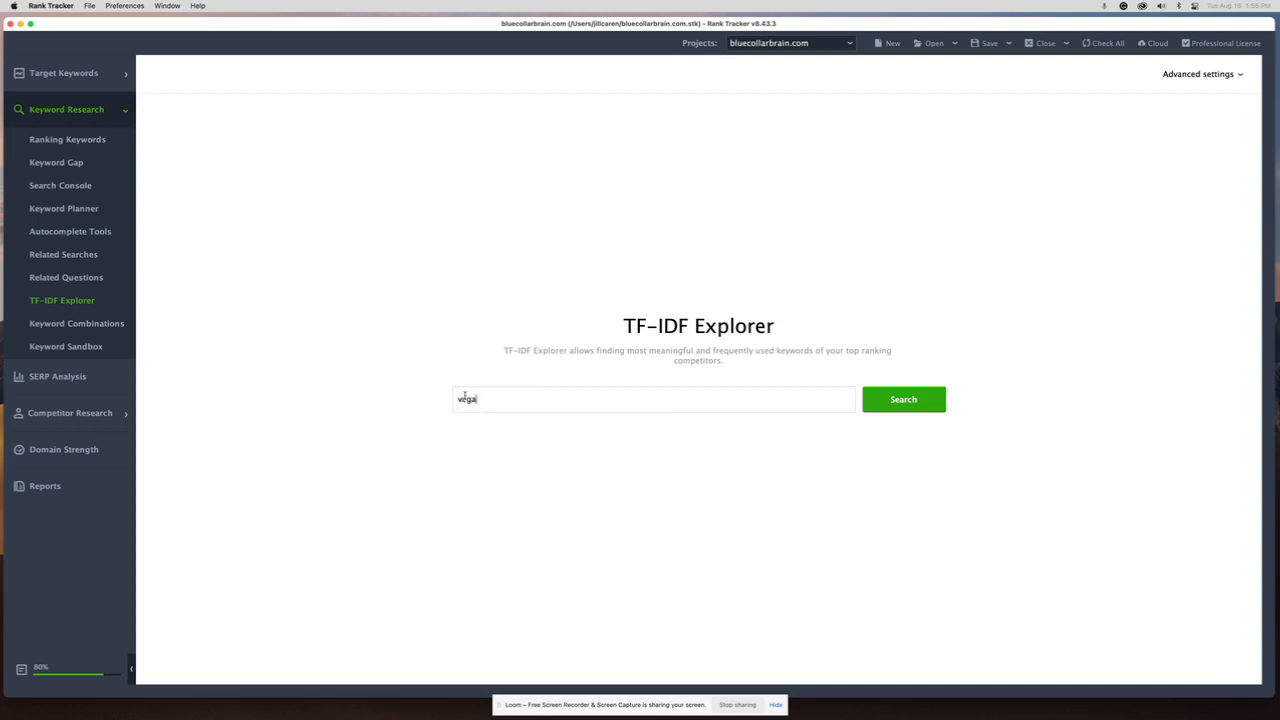
type("n hamburgers")
key("Return")
left_click(903, 399)
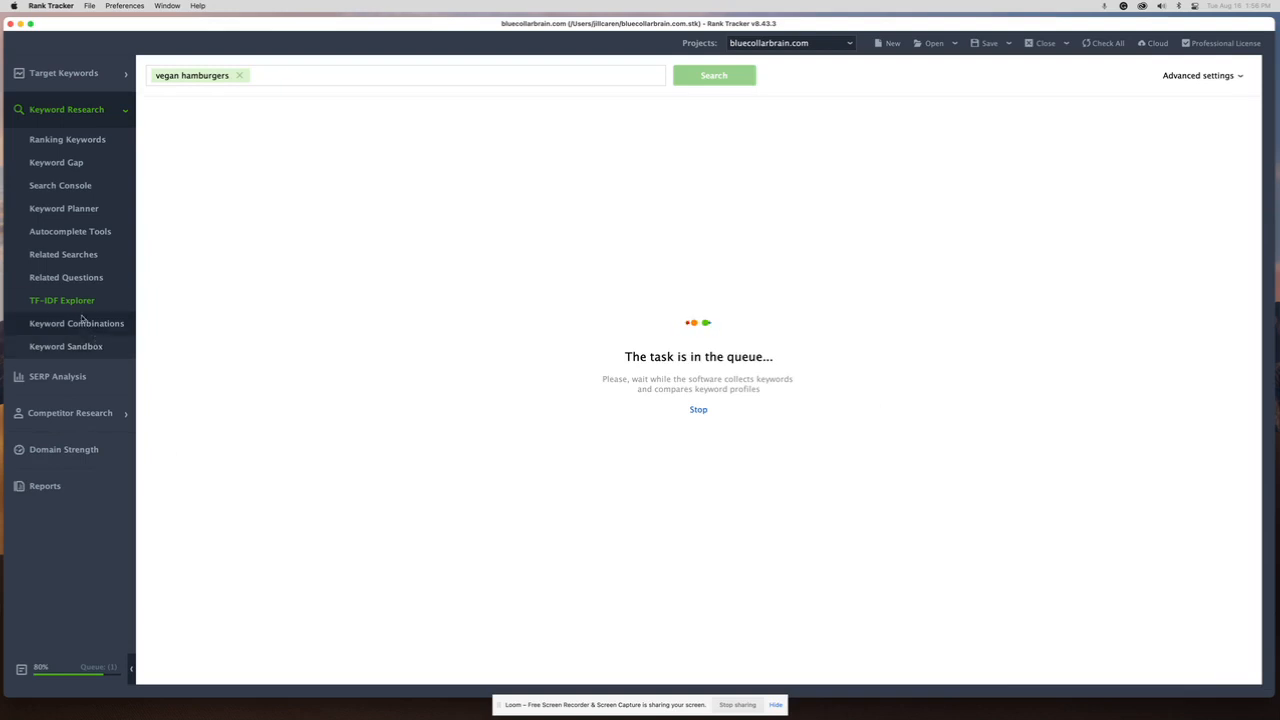
View the Keyword Combinations method and the collected keywords in the Keyword Sandbox.
left_click(77, 322)
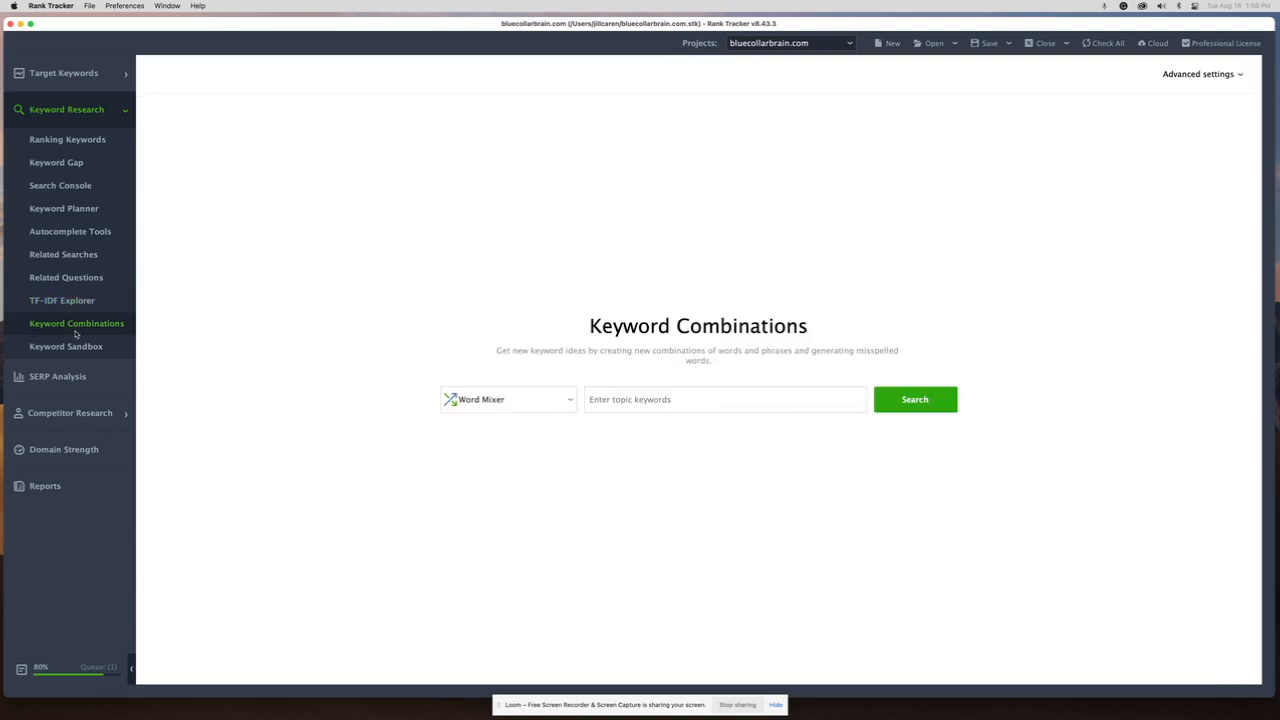
left_click(78, 347)
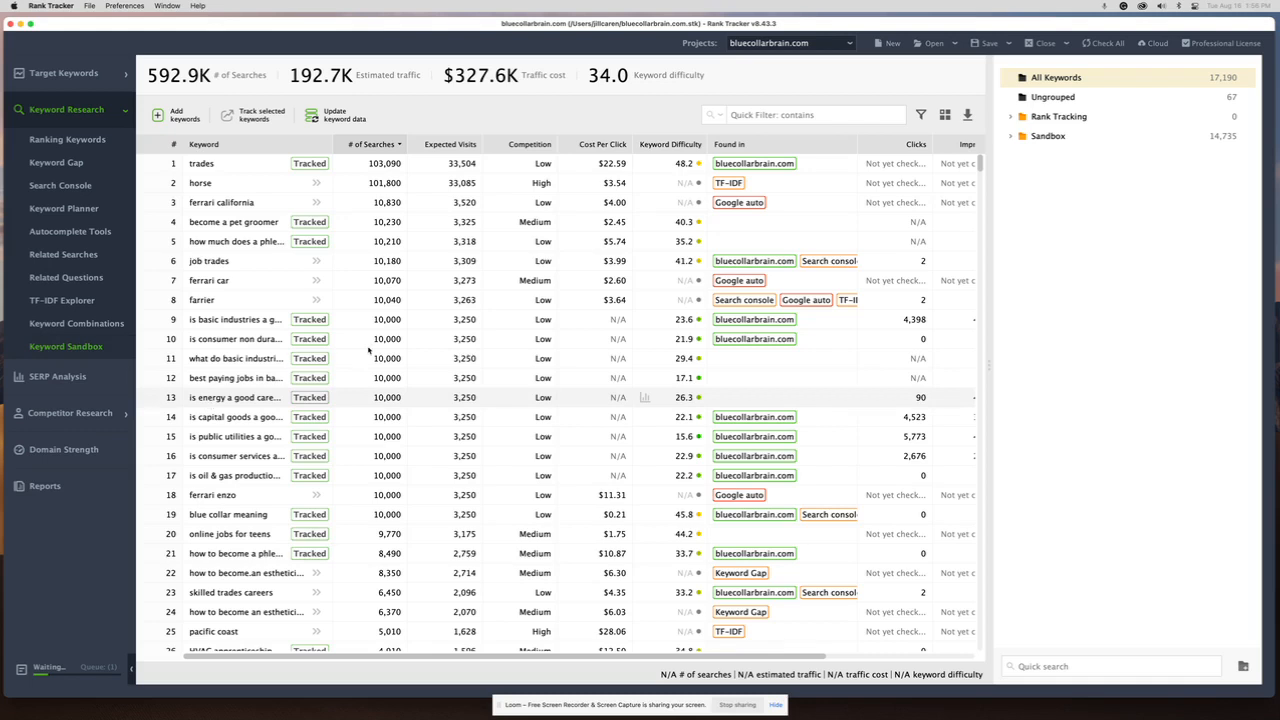
Look through the autocomplete keywords found for "trade jobs" and select the trade jobs apprenticeships keyword.
left_click(74, 233)
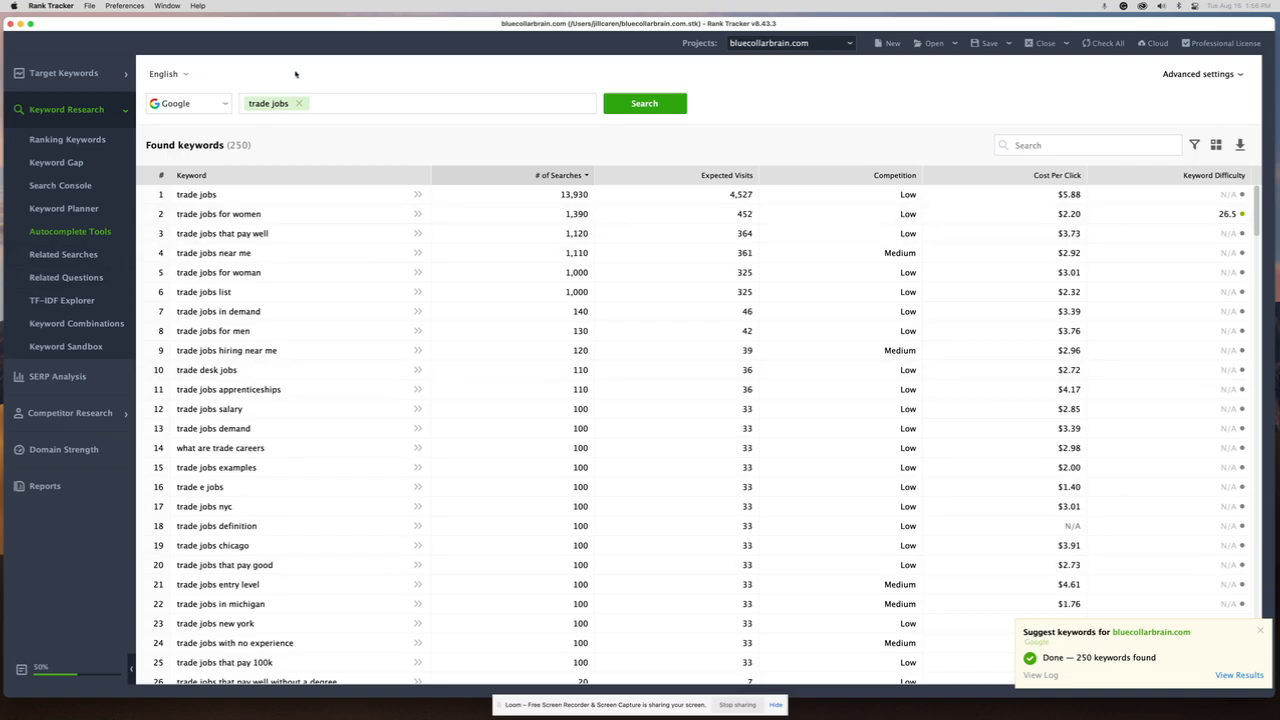
scroll(143, 474, "down", 20)
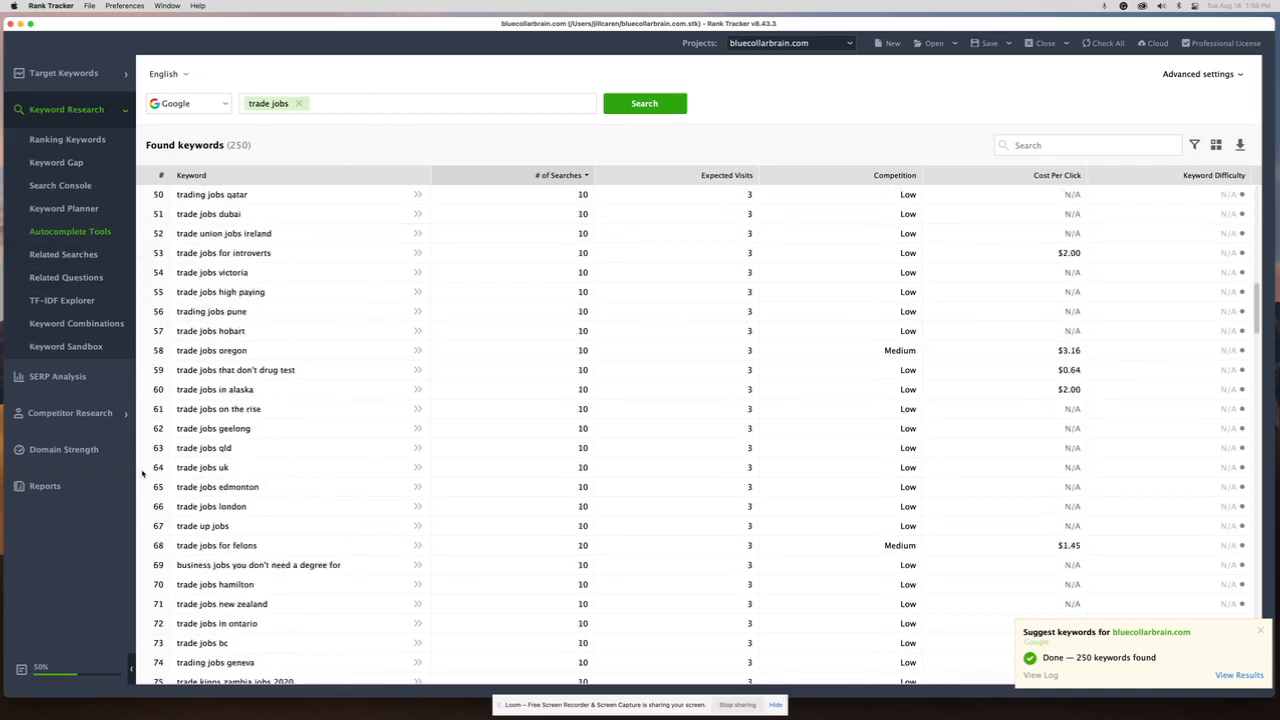
scroll(143, 474, "down", 15)
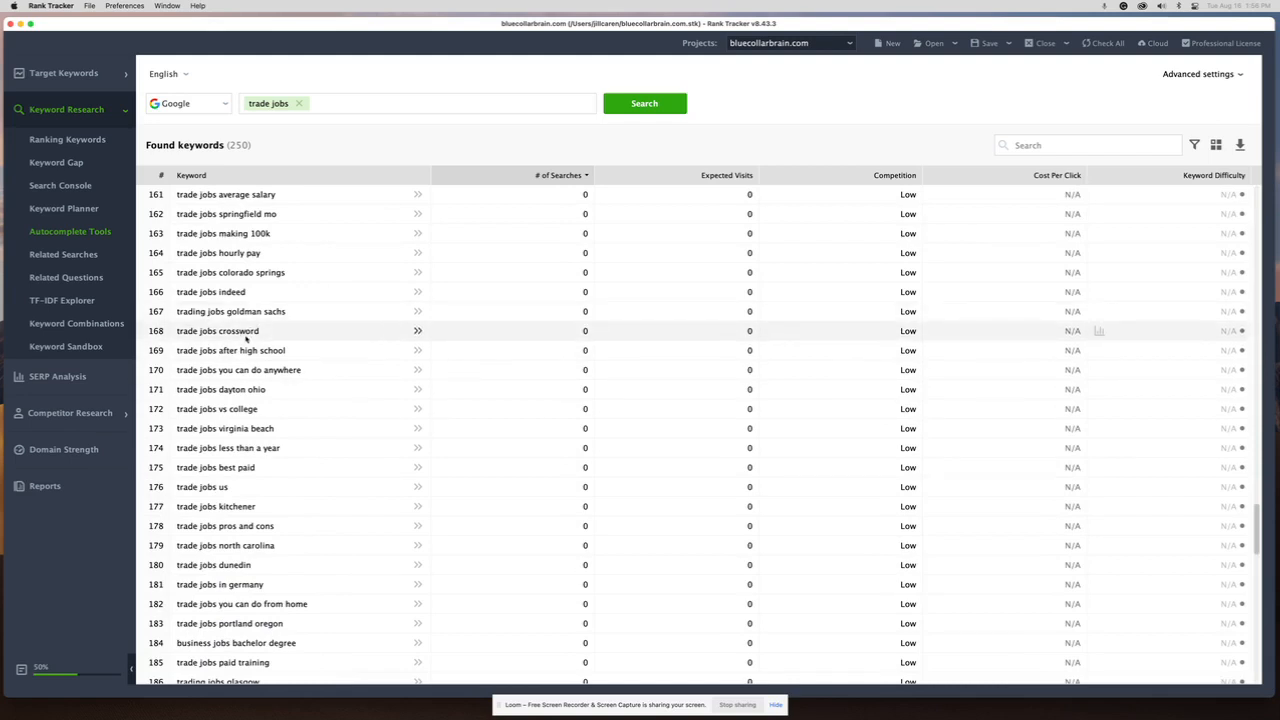
scroll(246, 340, "down", 2)
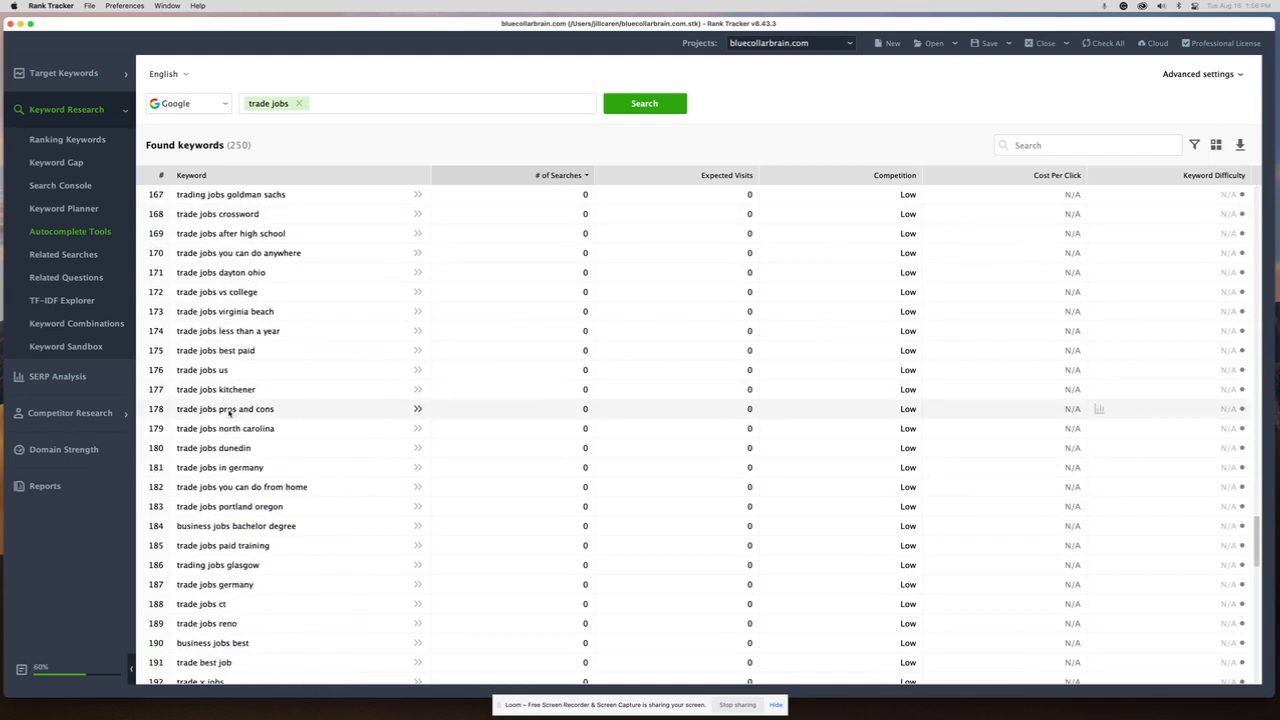
scroll(233, 411, "down", 2)
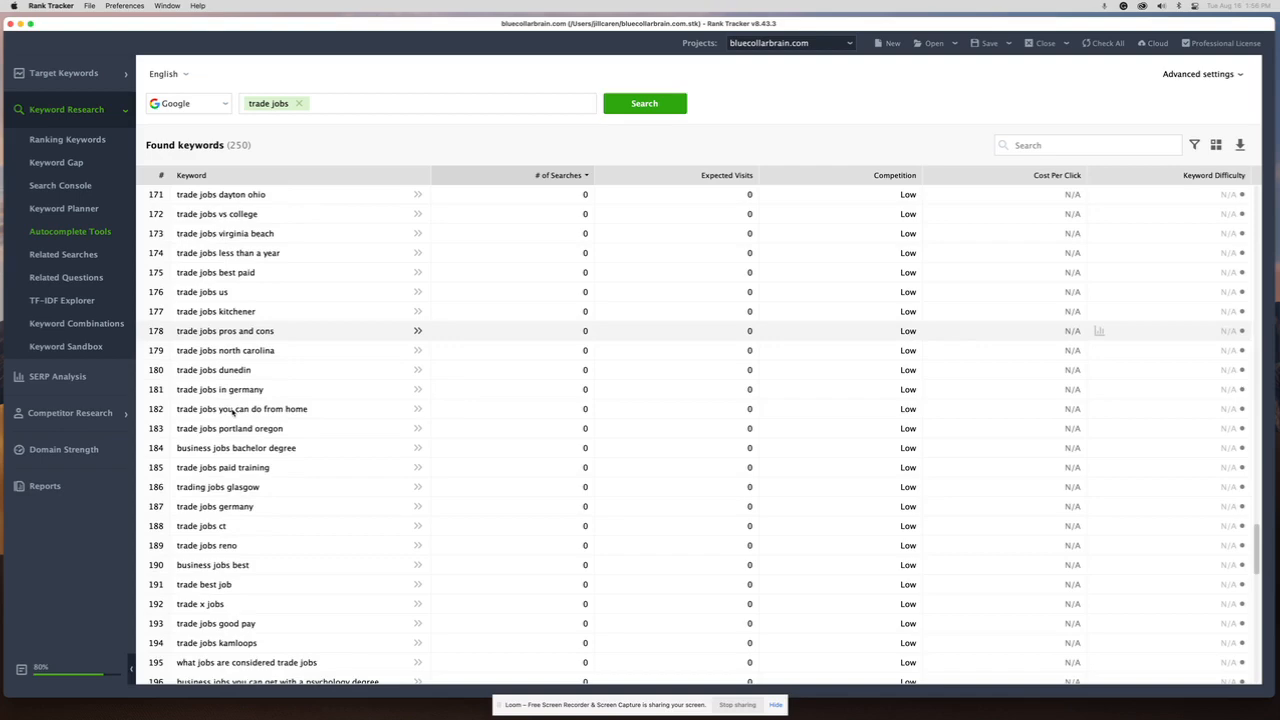
scroll(226, 508, "down", 12)
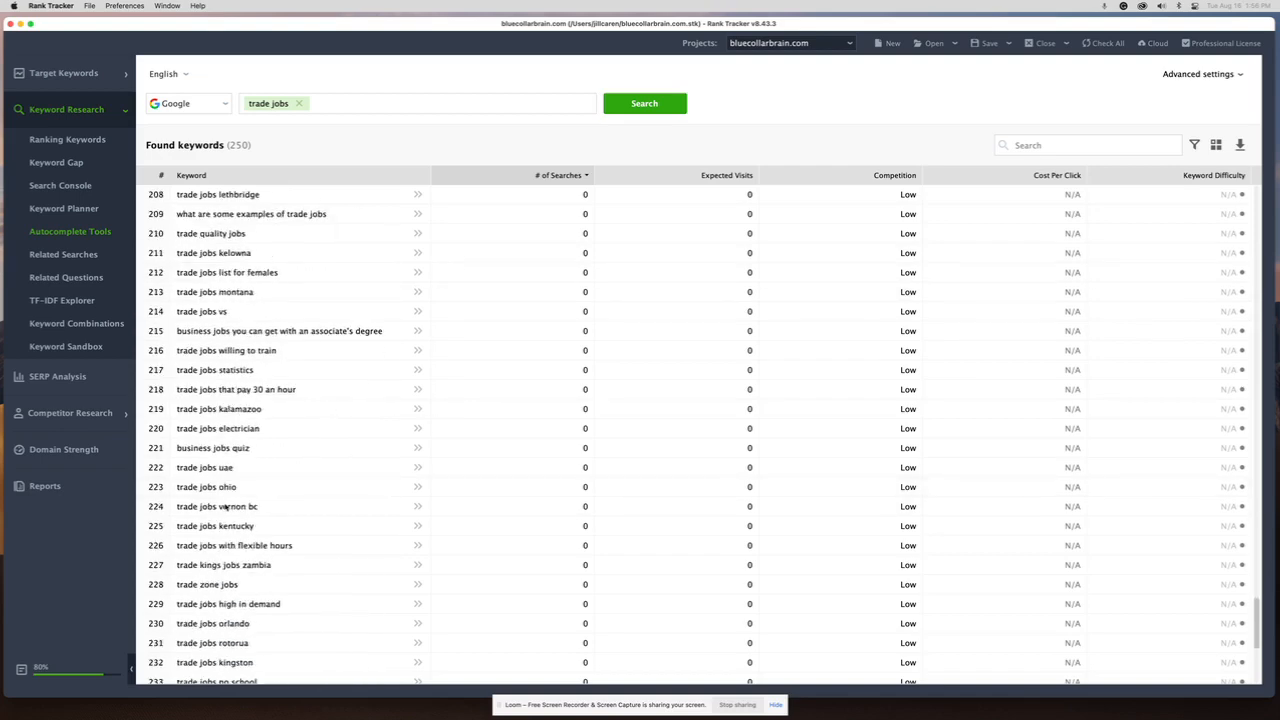
scroll(226, 508, "up", 20)
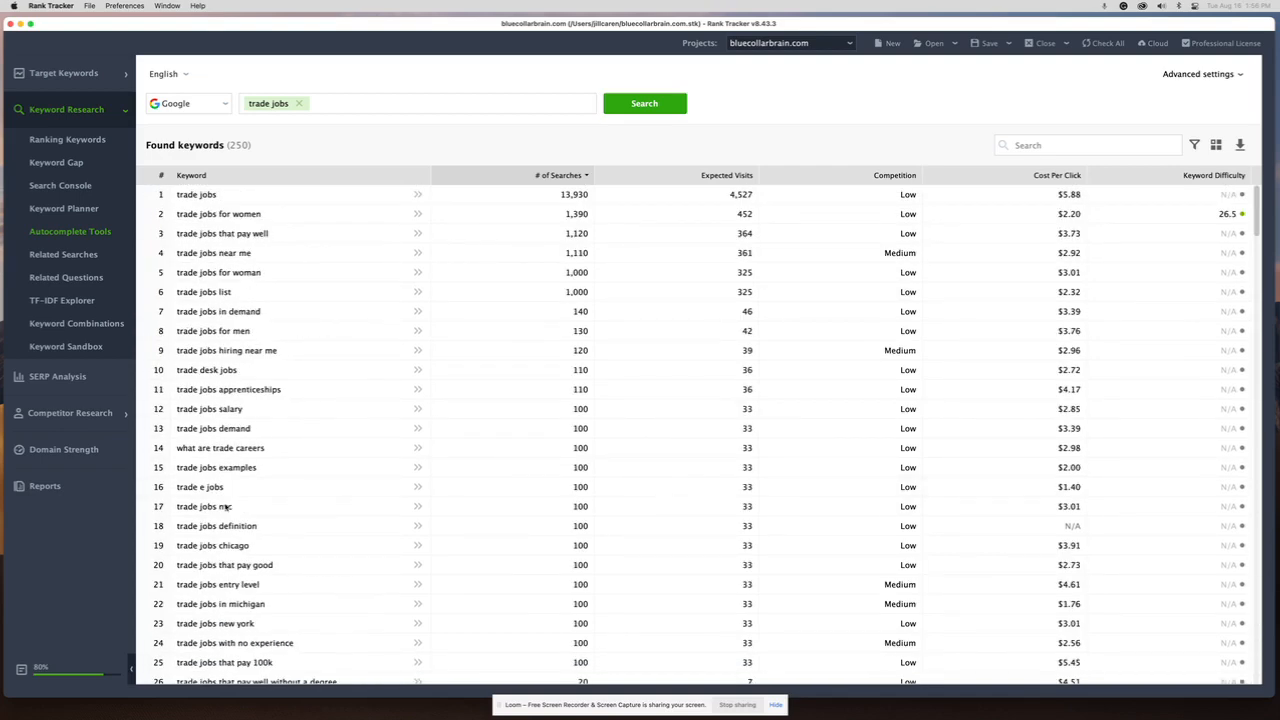
left_click(418, 390)
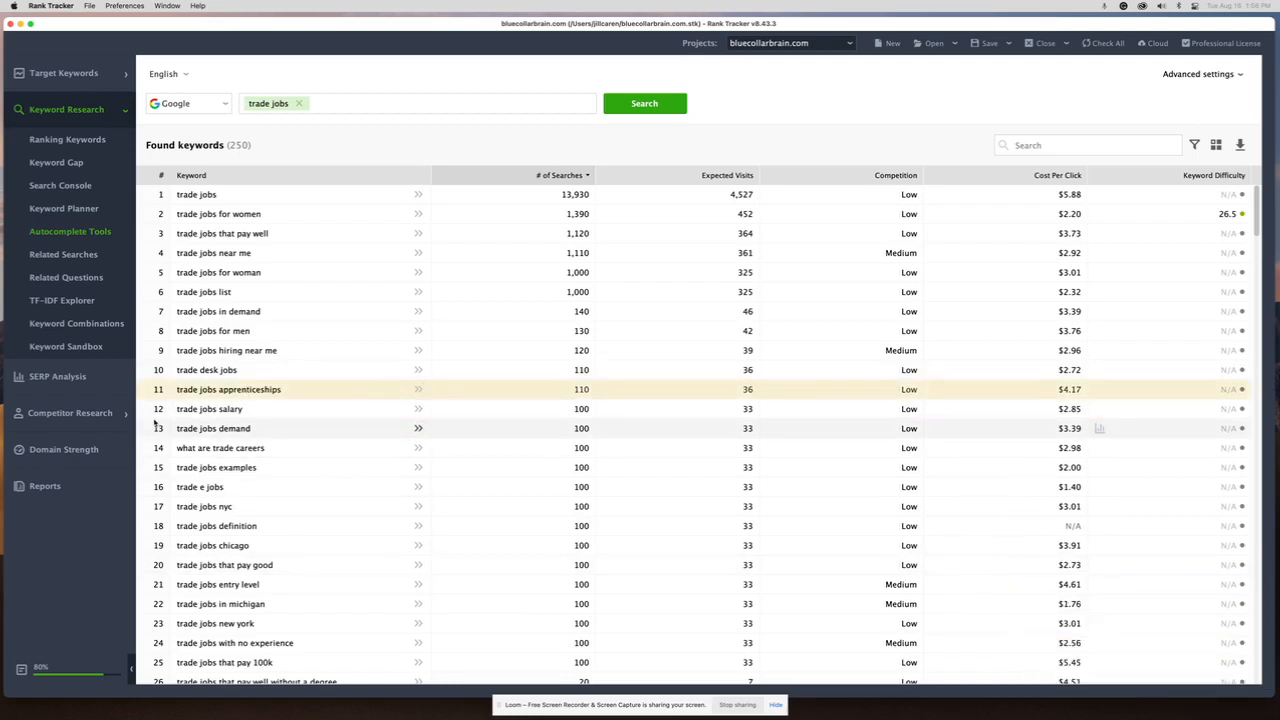
Check on the TF-IDF search and start a Google SERP analysis for the keyword "vegan hamburgers".
left_click(70, 302)
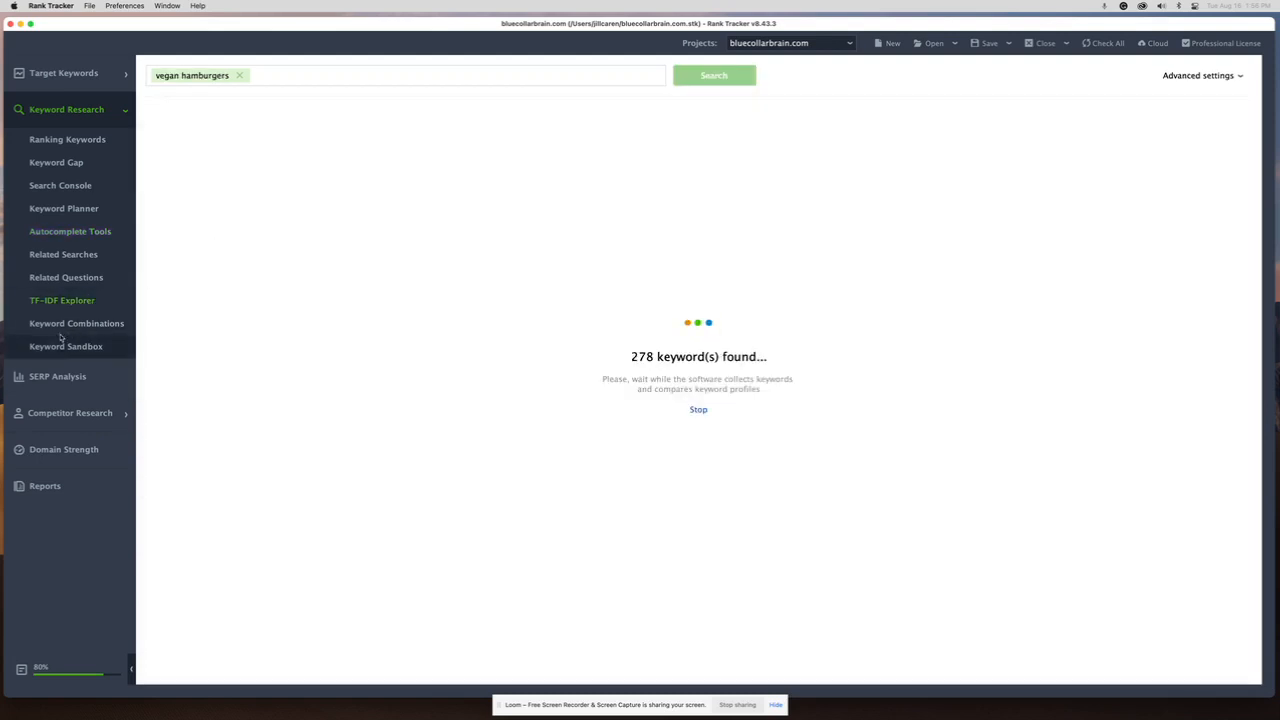
left_click(60, 377)
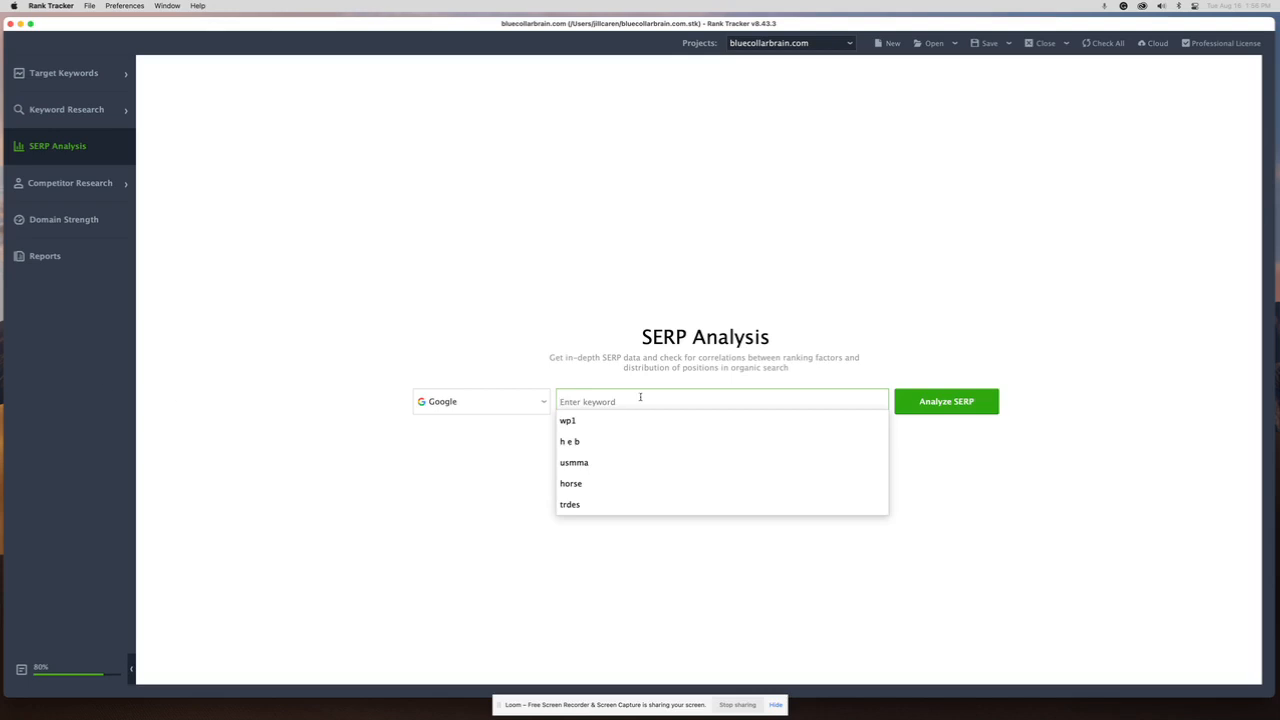
left_click(516, 558)
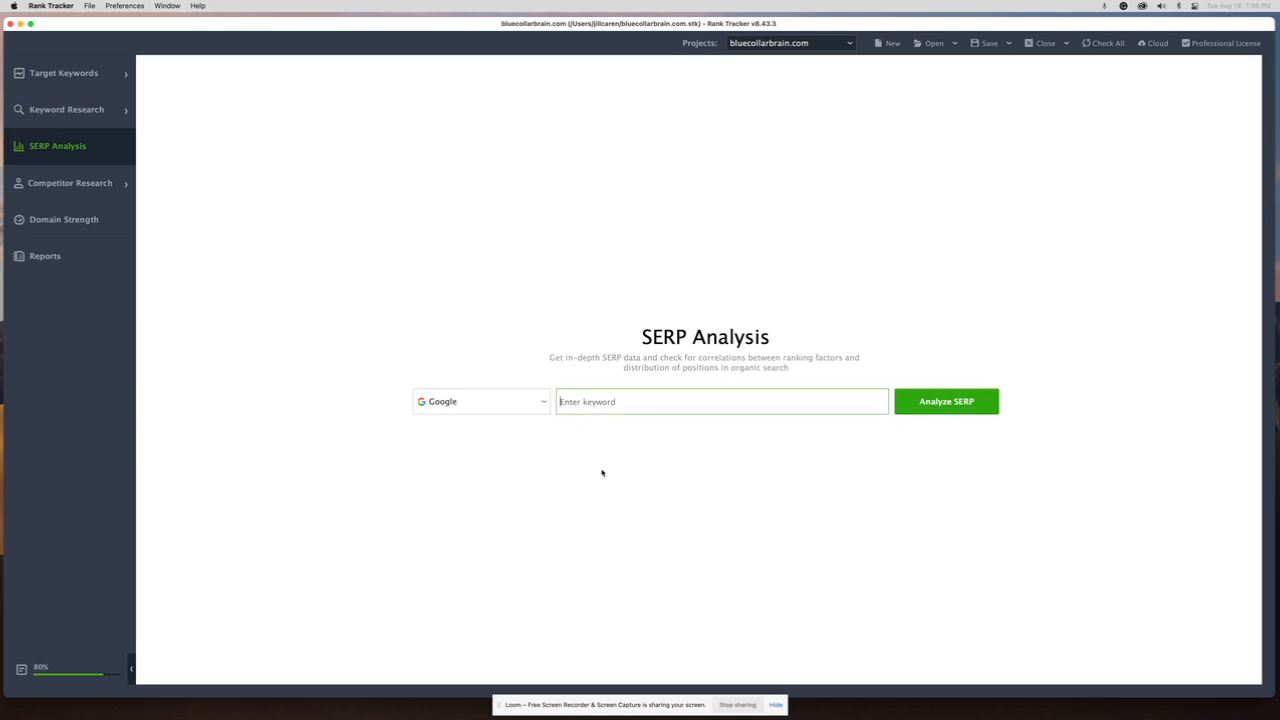
left_click(676, 398)
type("vegan hamburgers")
key("Return")
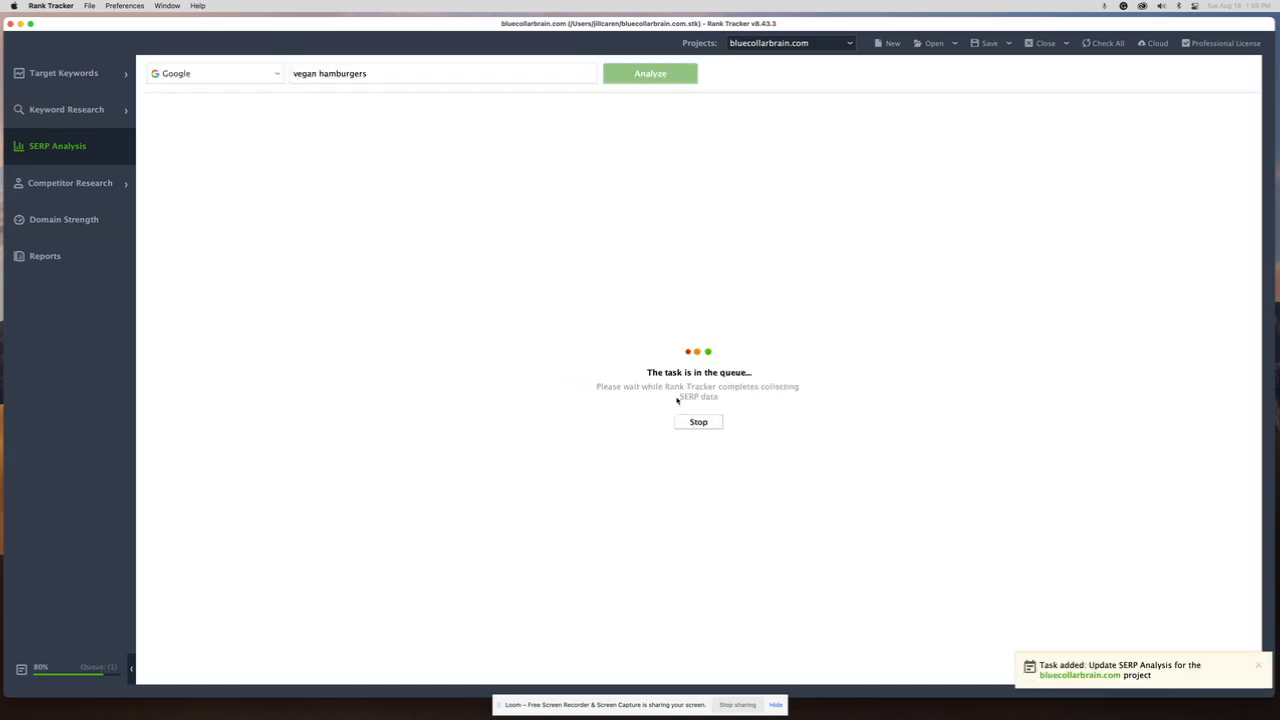
View the Competitor Research section and look through the Domain Strength details for bluecollarbrain.com.
left_click(72, 184)
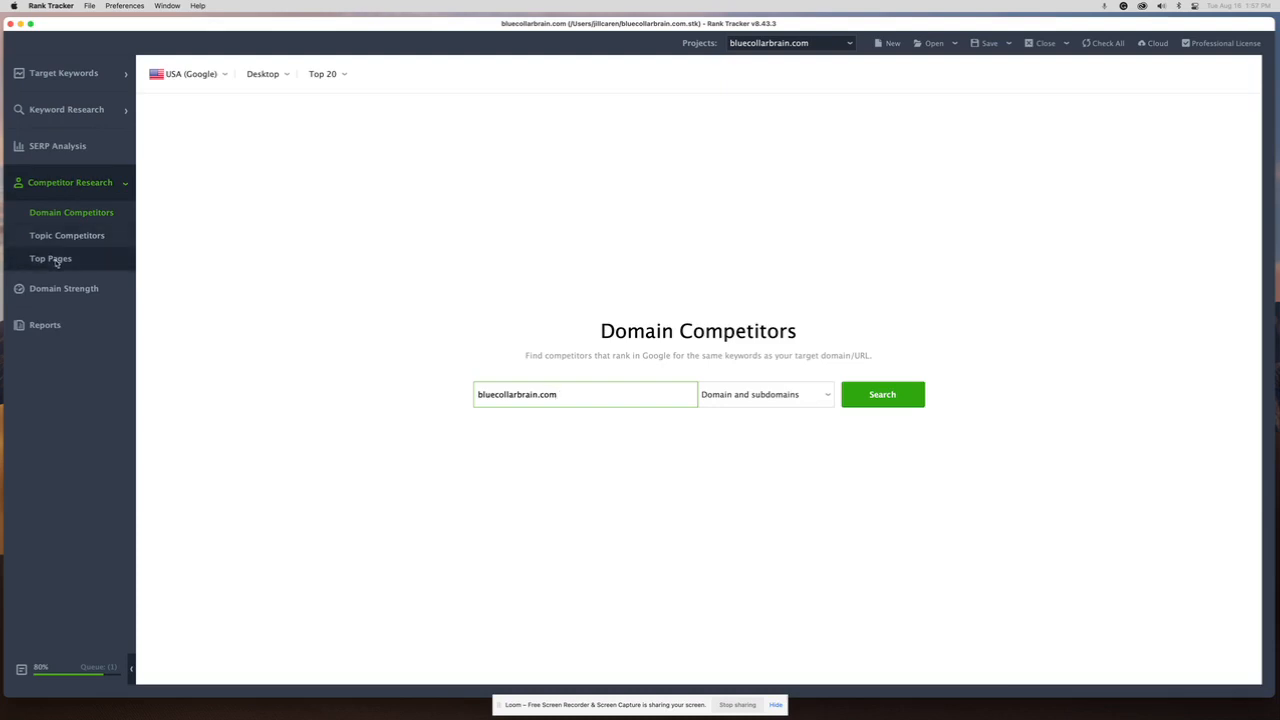
left_click(92, 289)
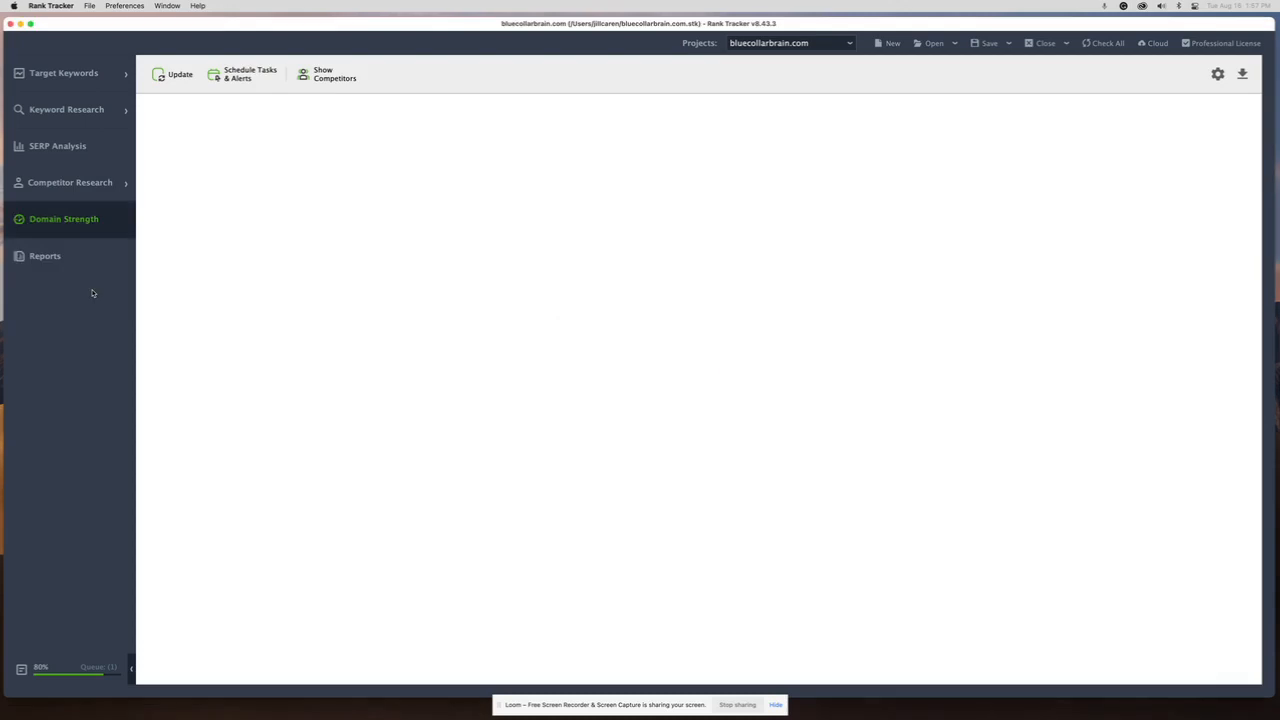
scroll(822, 226, "down", 5)
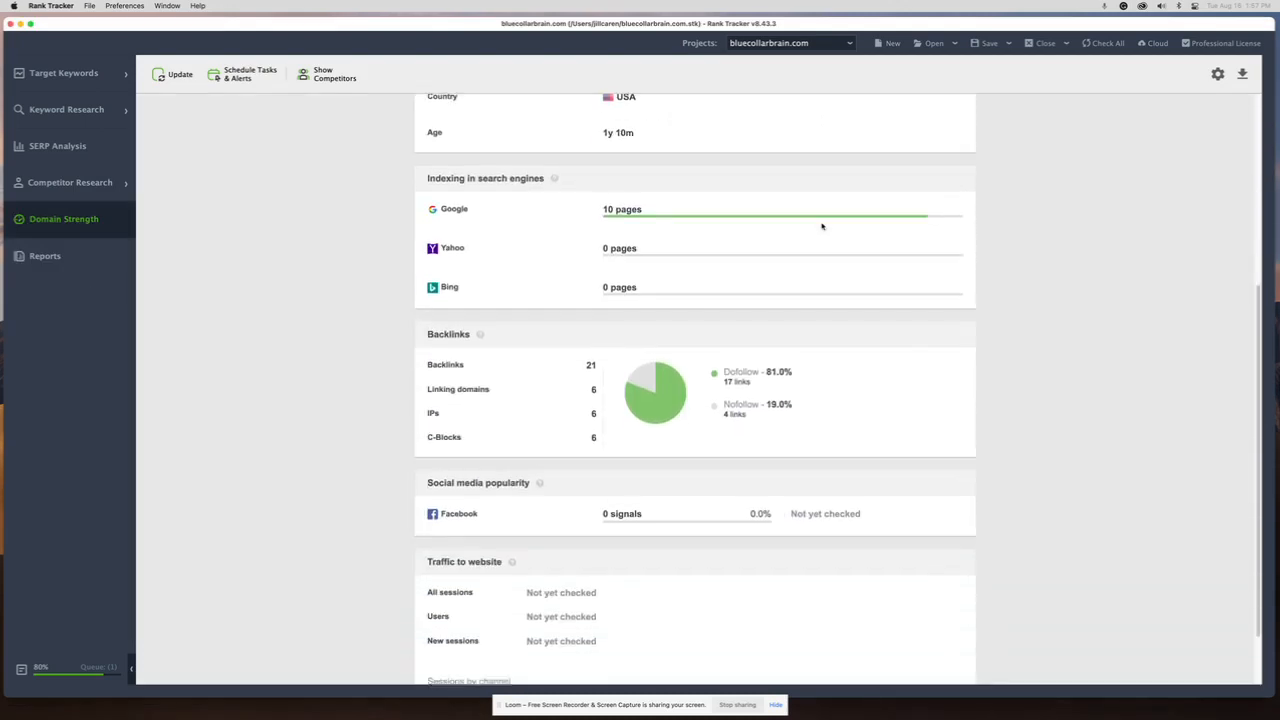
scroll(822, 226, "down", 1)
scroll(822, 226, "up", 6)
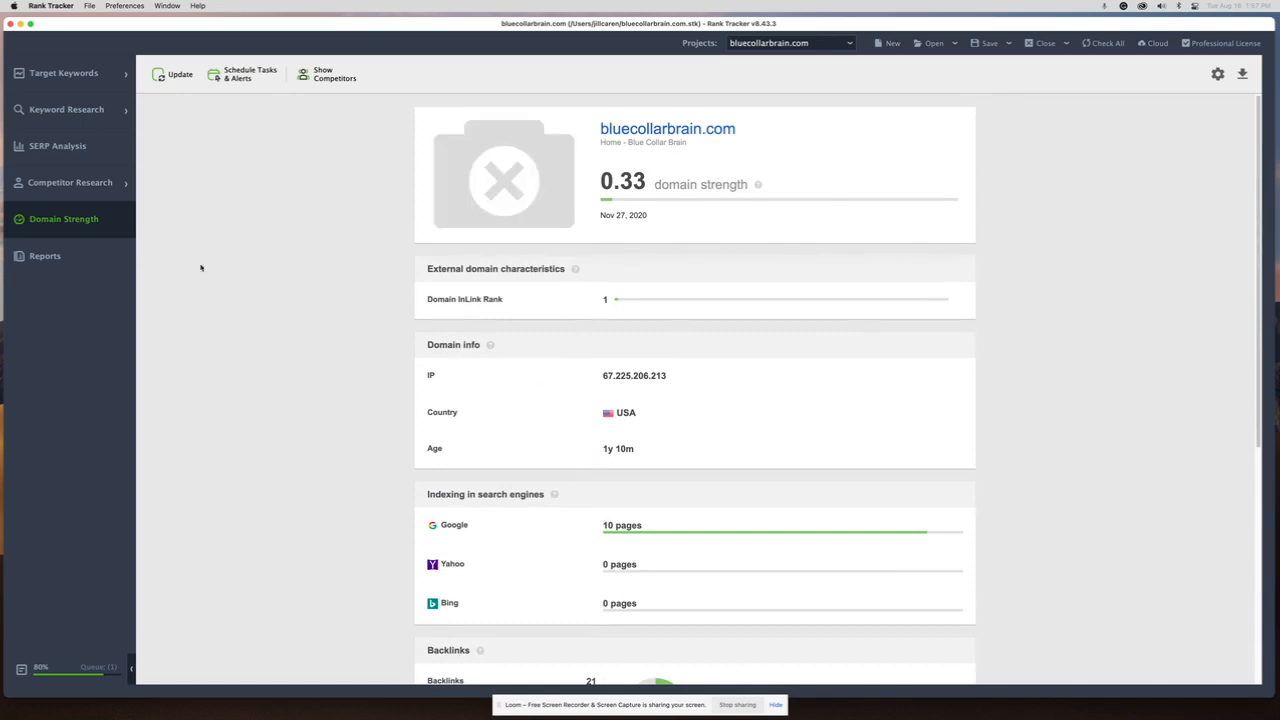
Check on the SERP analysis and search for domain competitors of bluecollarbrain.com including subdomains.
left_click(62, 147)
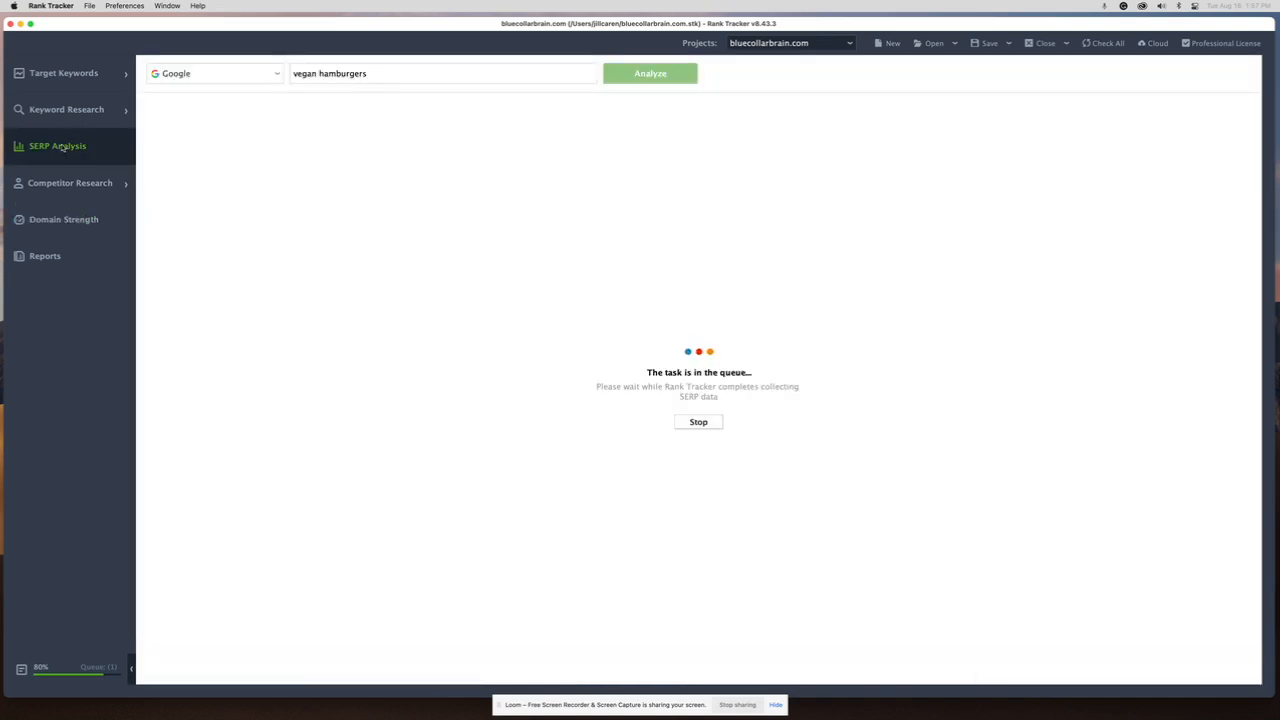
left_click(54, 186)
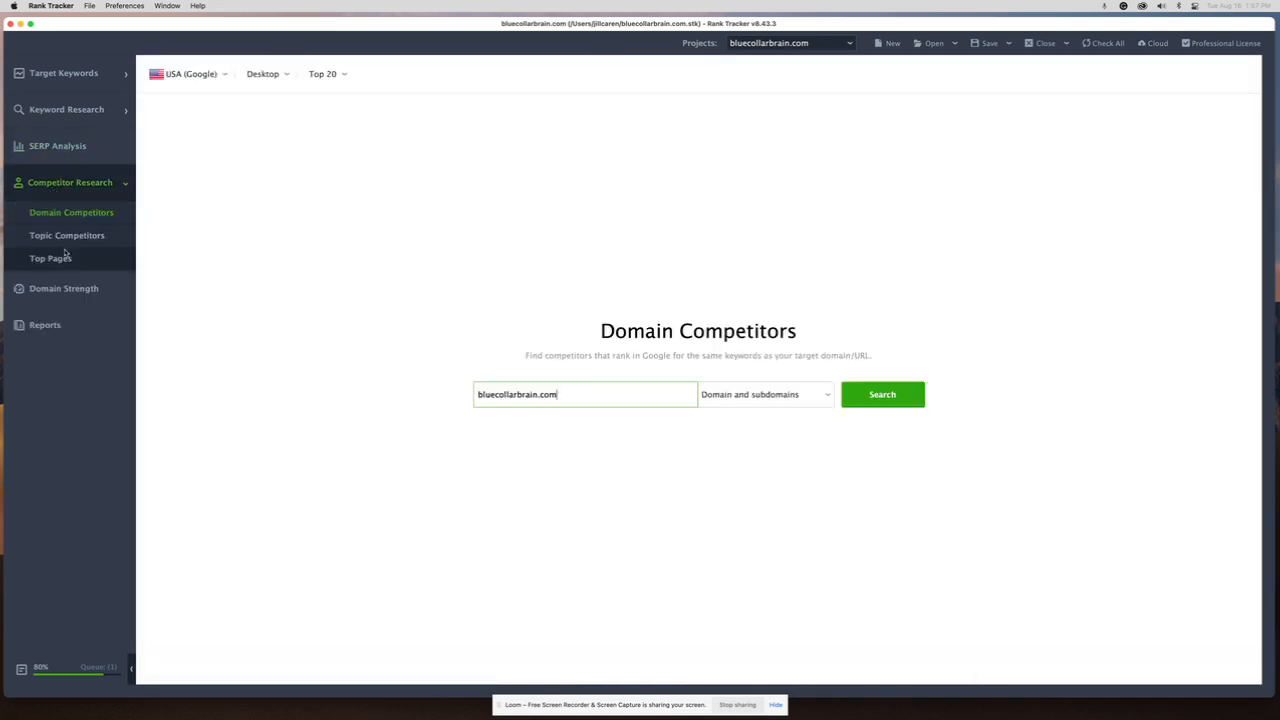
left_click(900, 398)
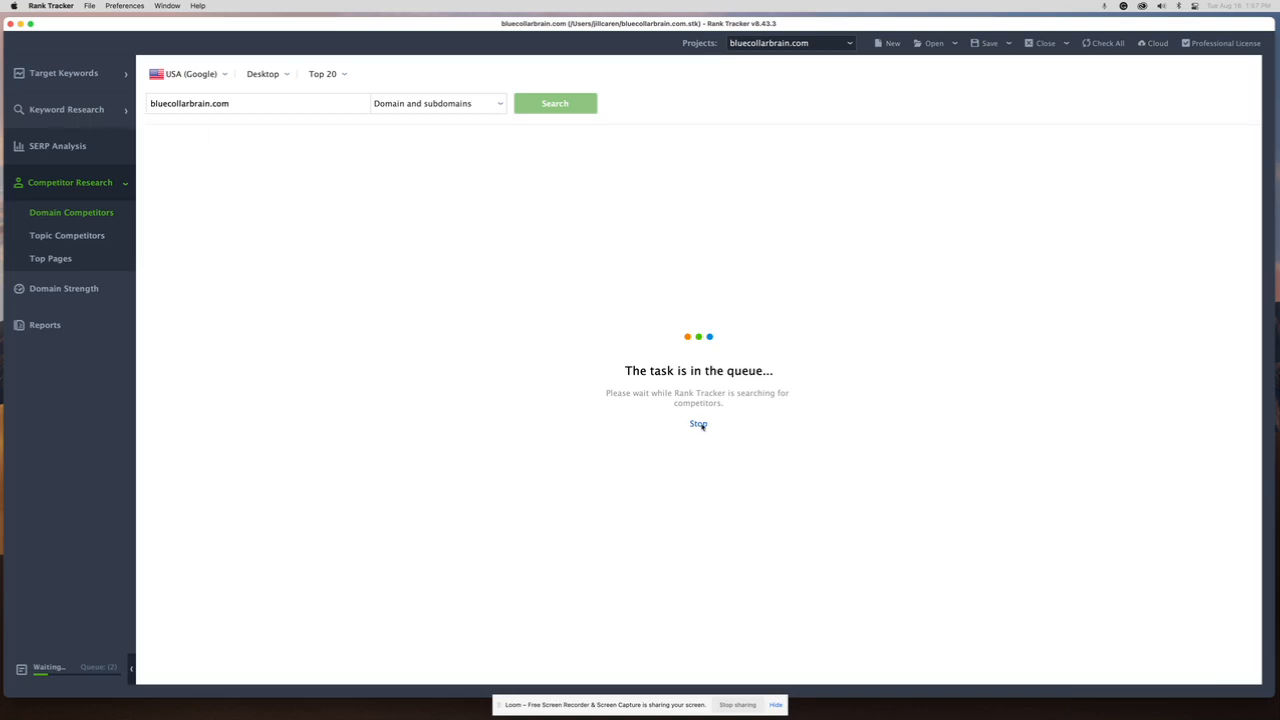
Return to Keyword Research and look through the TF-IDF keywords found for "vegan hamburgers".
left_click(100, 110)
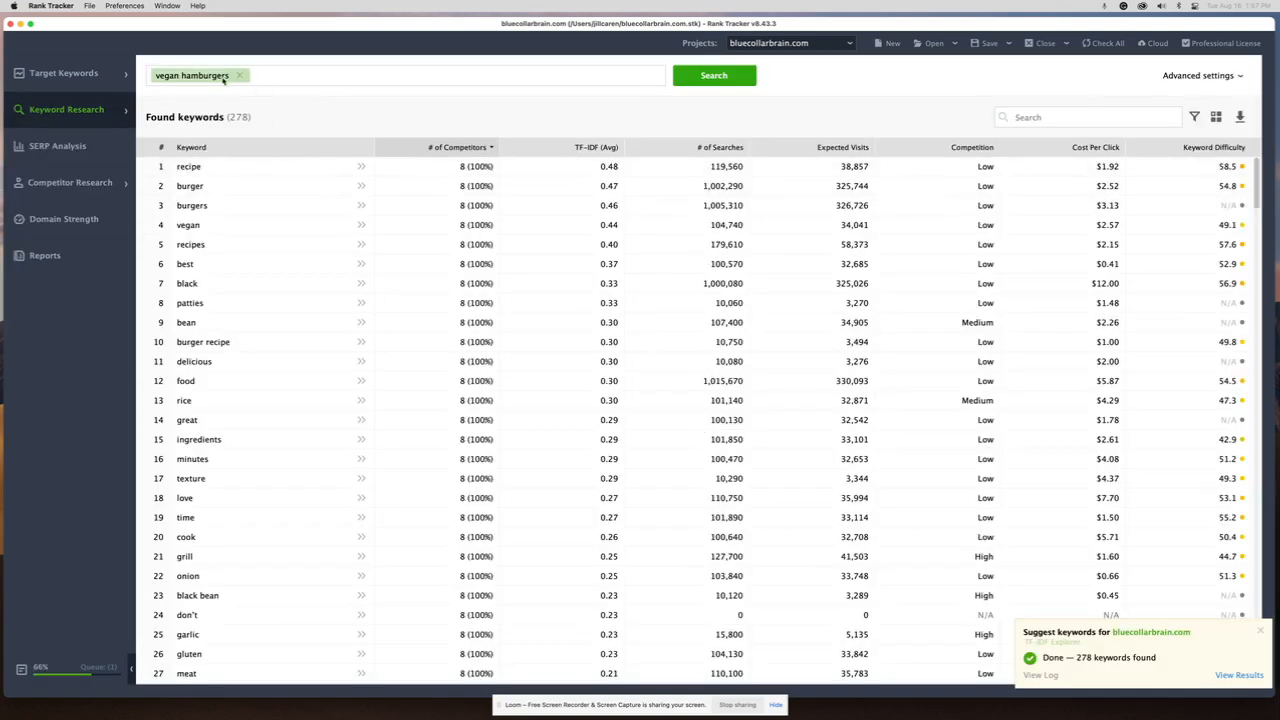
left_click(128, 110)
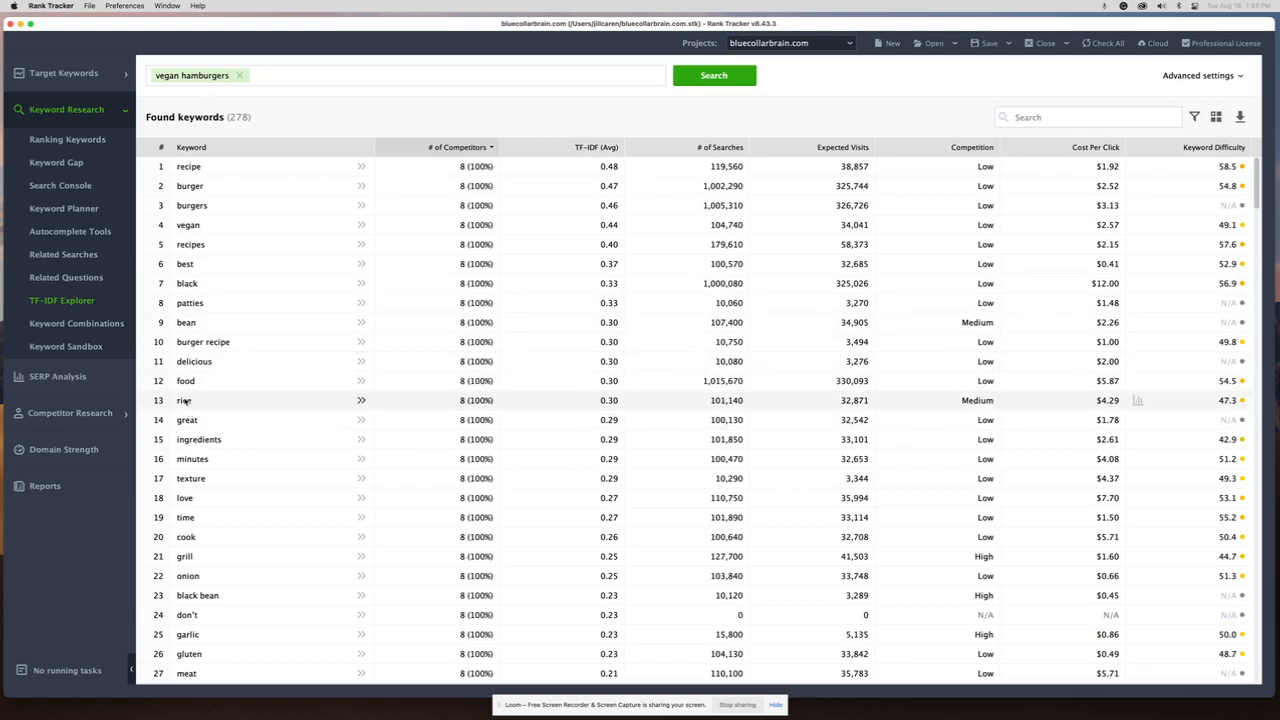
scroll(200, 494, "down", 5)
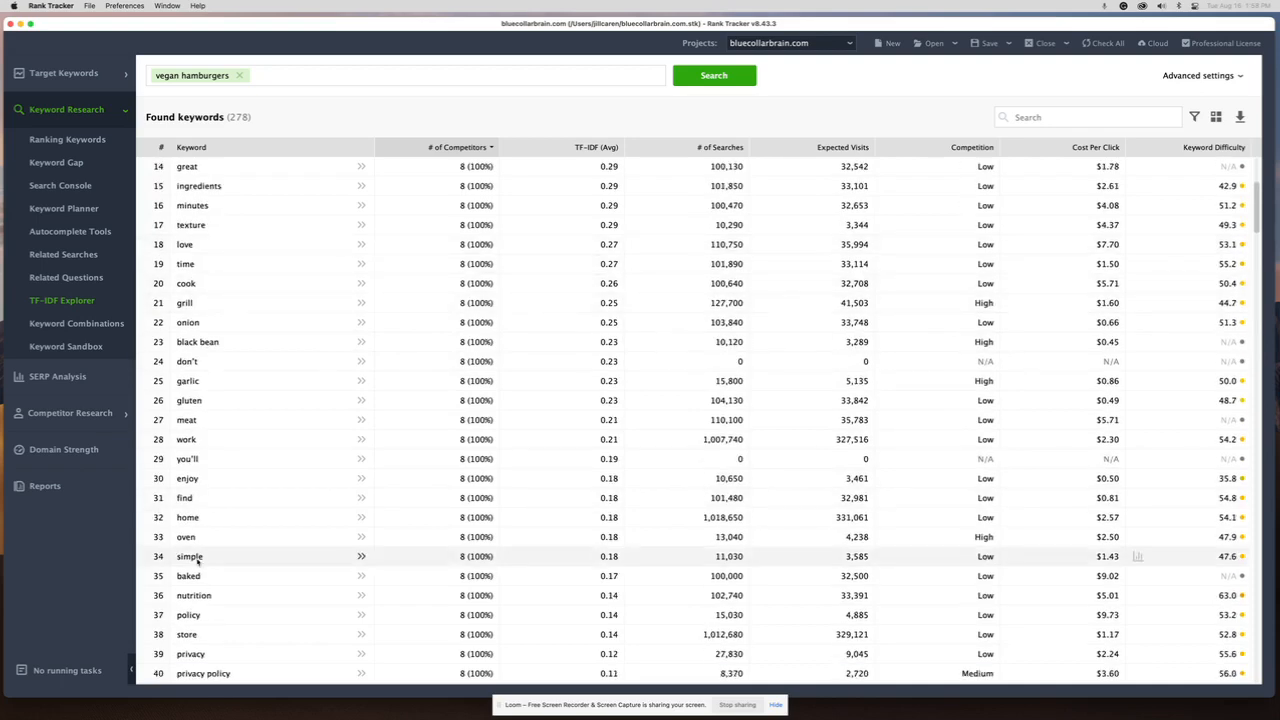
Examine the TF-IDF keyword list for "vegan hamburgers", comparing the terms by number of competitors using them.
scroll(197, 562, "down", 6)
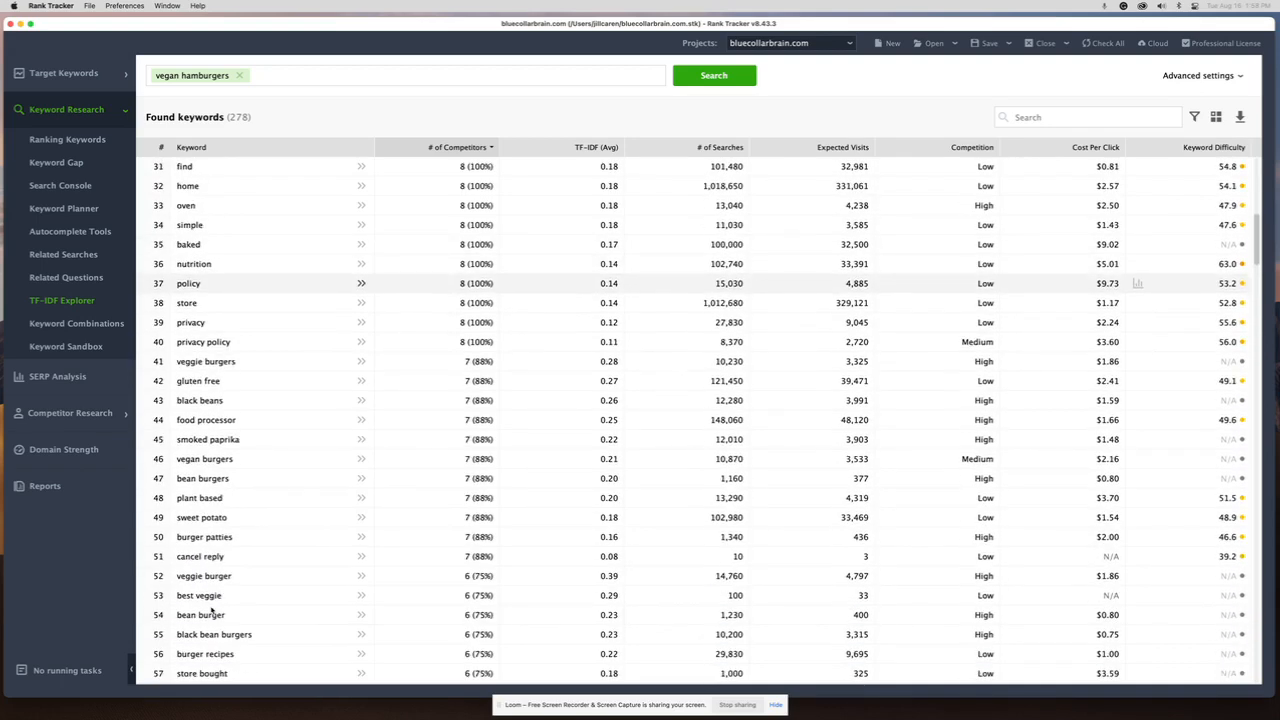
scroll(212, 611, "down", 3)
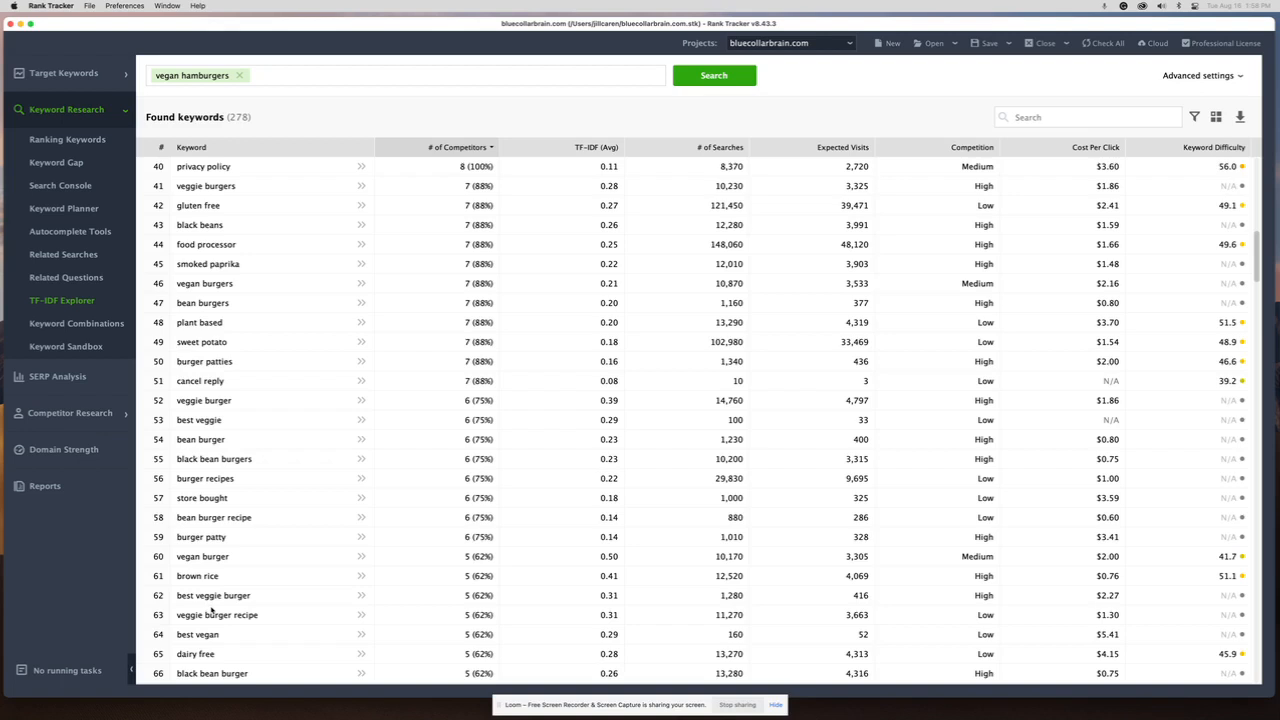
scroll(212, 611, "up", 13)
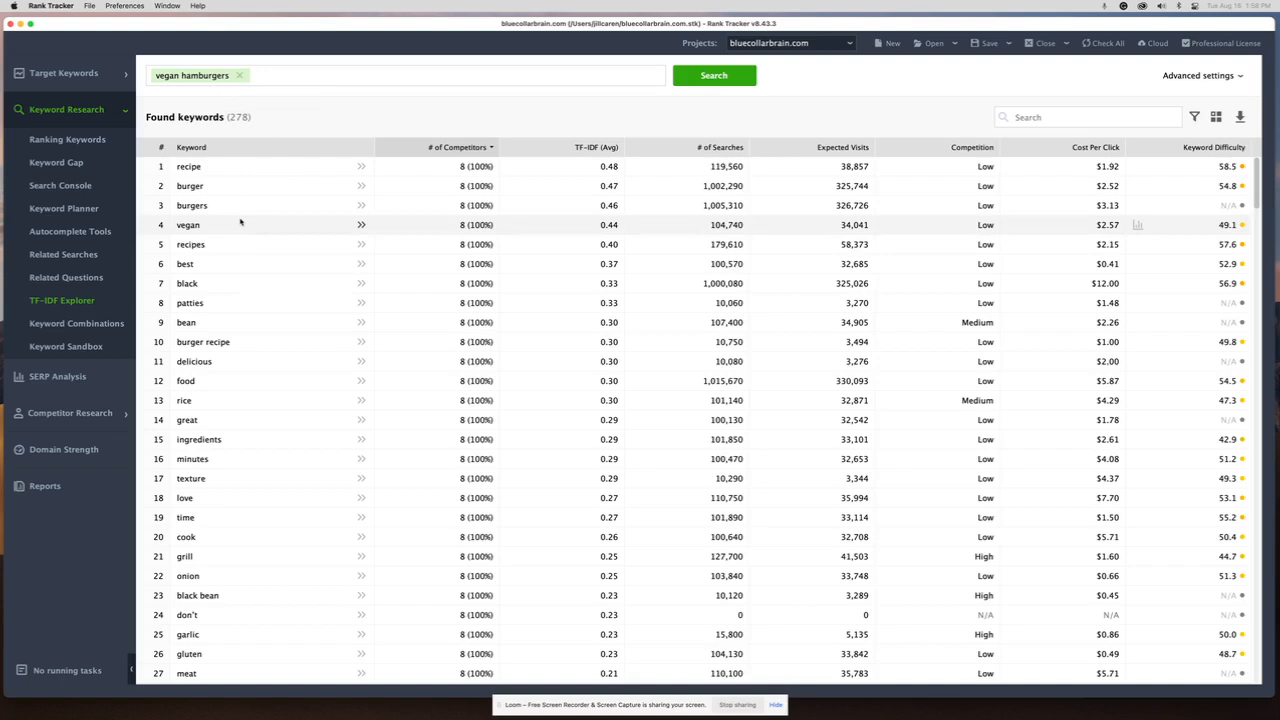
scroll(240, 222, "down", 5)
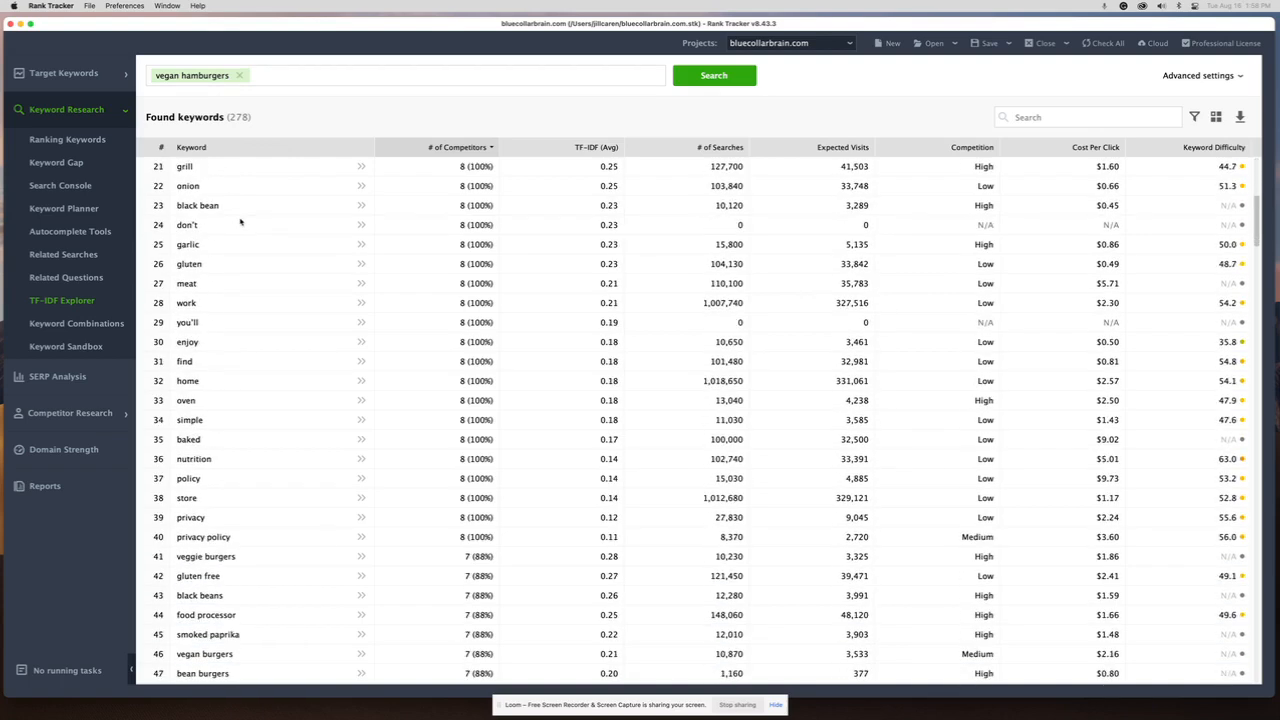
scroll(240, 222, "up", 5)
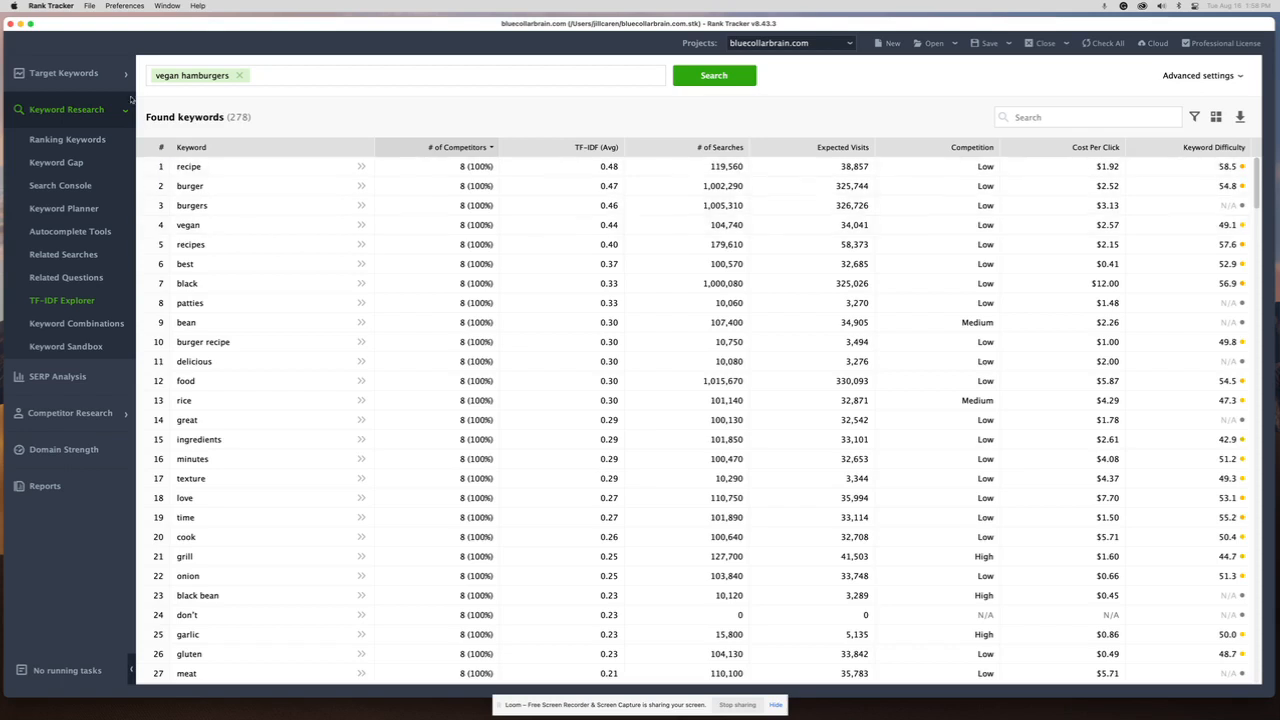
Go back to Target Keywords and view the Ranking Summary for bluecollarbrain.com.
left_click(64, 76)
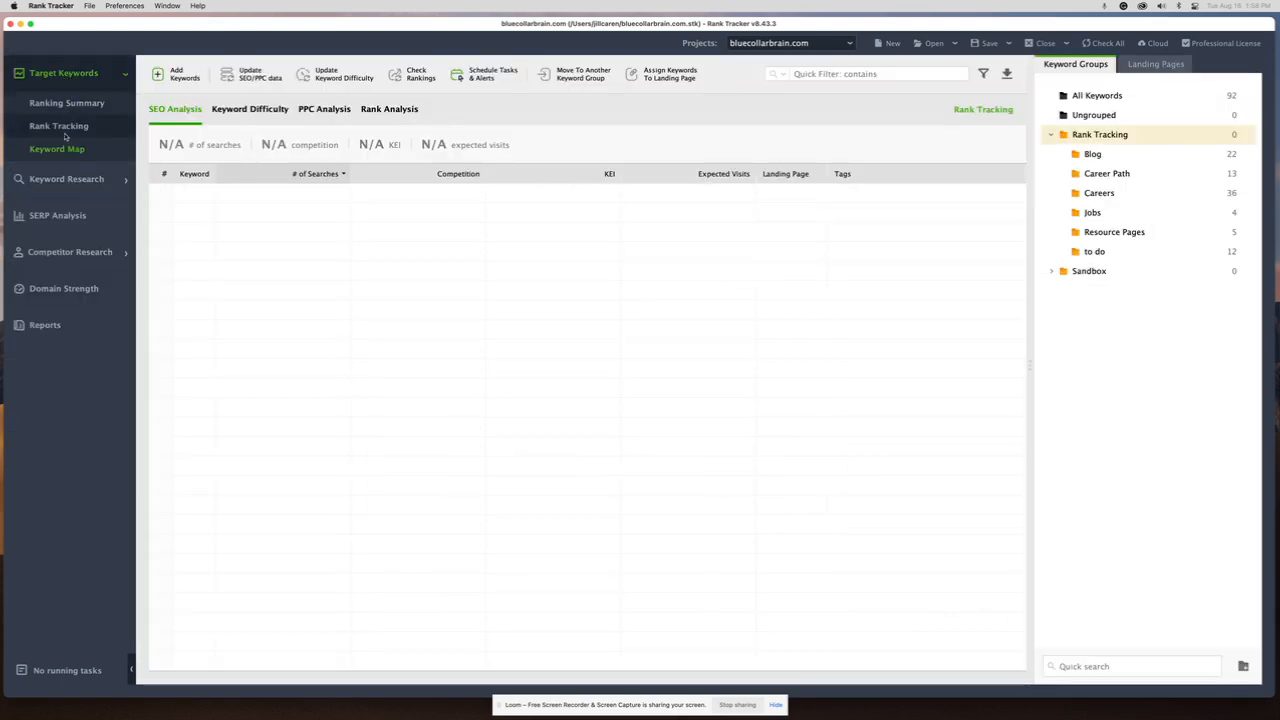
left_click(58, 126)
left_click(69, 104)
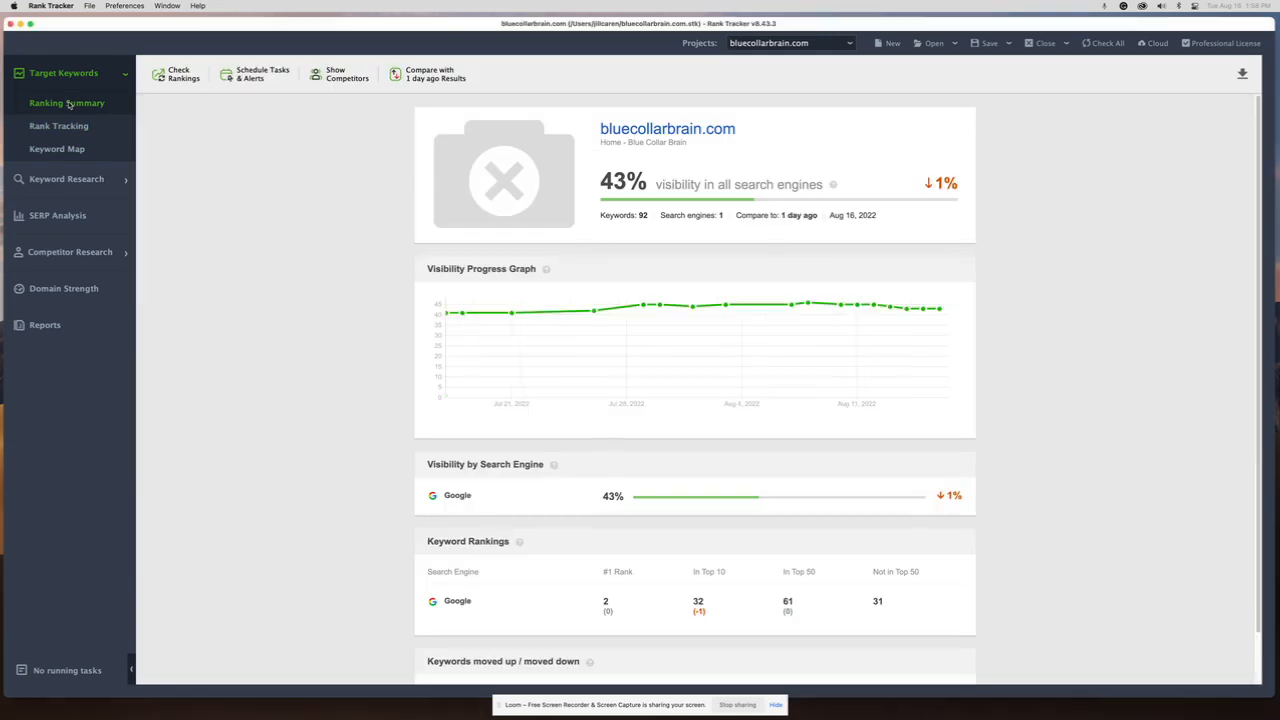